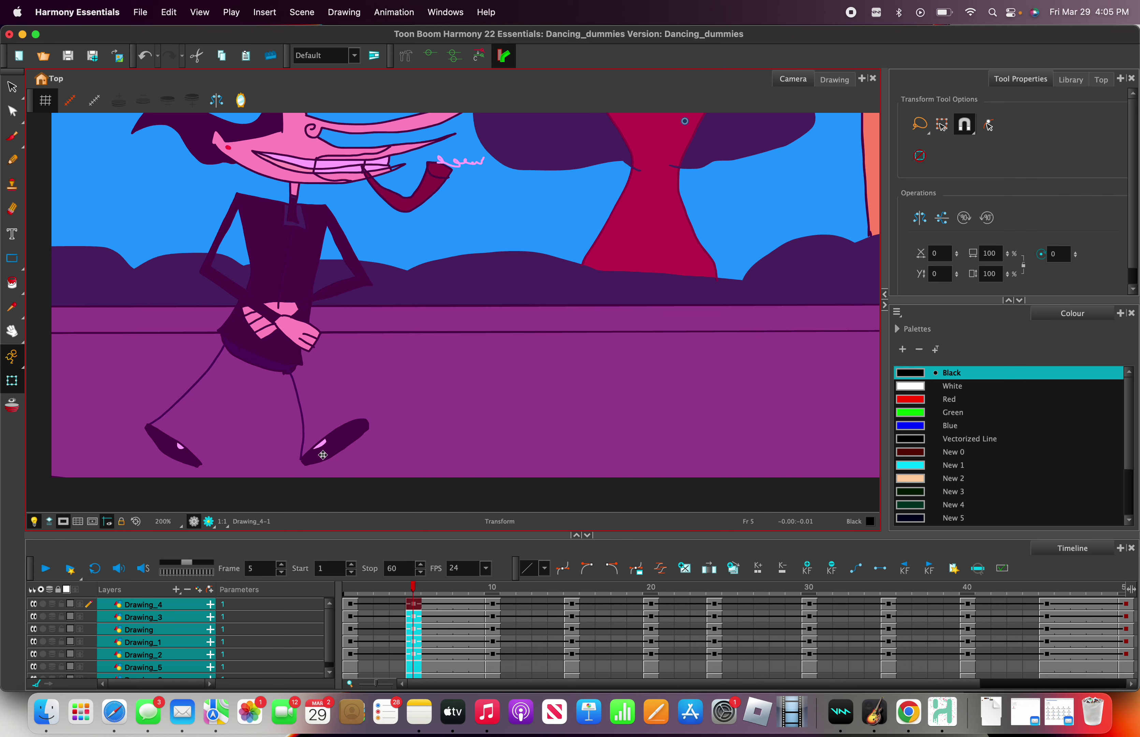
# Rotate the character's front leg on layer Drawing_3 counterclockwise at frame 5 so the toe tips upward
pyautogui.rightClick(330, 173)
pyautogui.moveTo(431, 201)
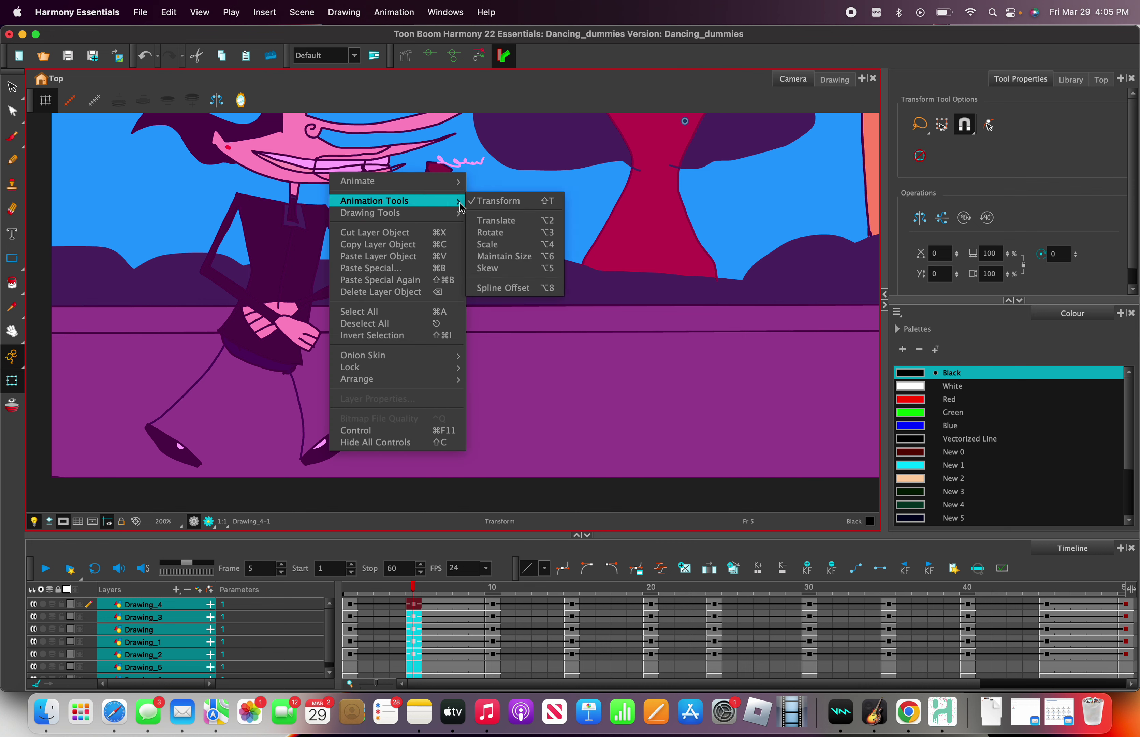
pyautogui.click(501, 203)
pyautogui.click(339, 282)
pyautogui.scroll(-2, 339, 282)
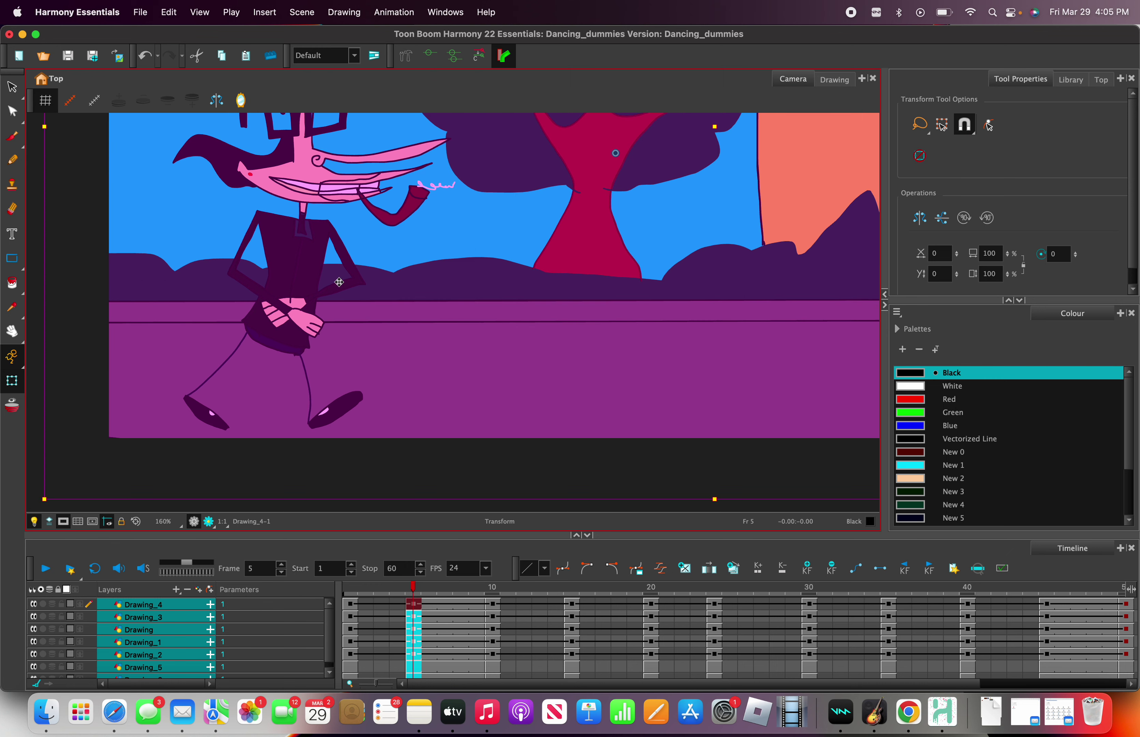
pyautogui.click(143, 604)
pyautogui.click(144, 642)
pyautogui.click(158, 617)
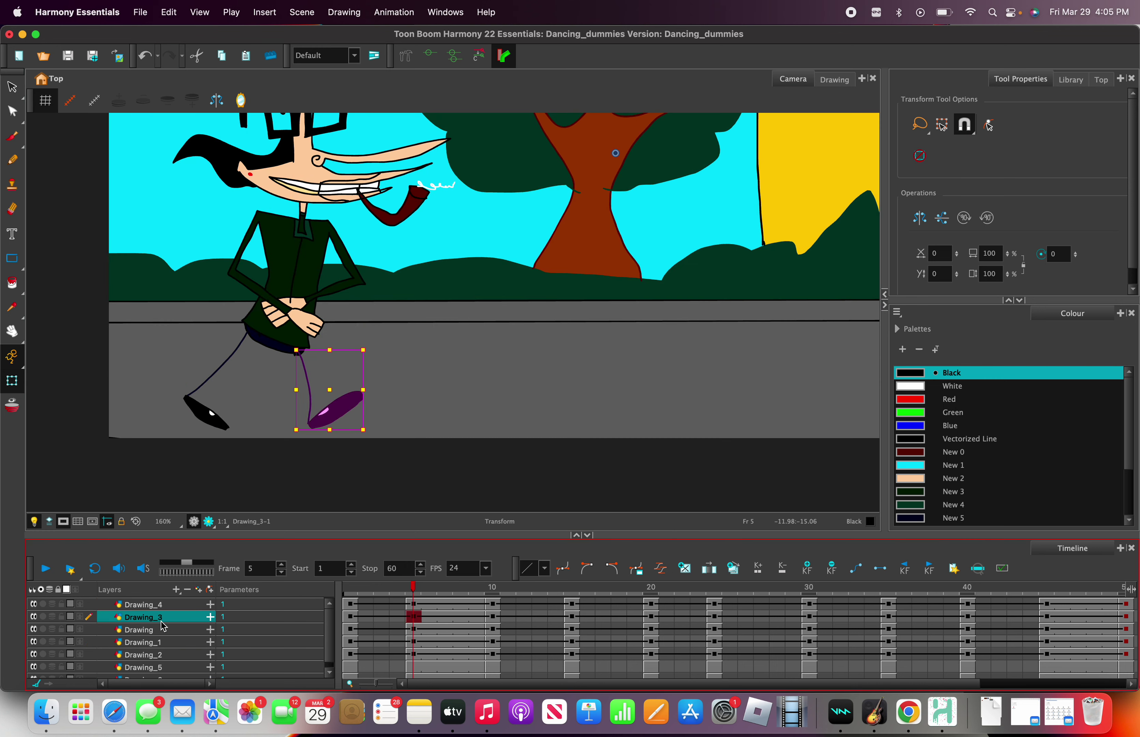
pyautogui.rightClick(338, 424)
pyautogui.moveTo(383, 170)
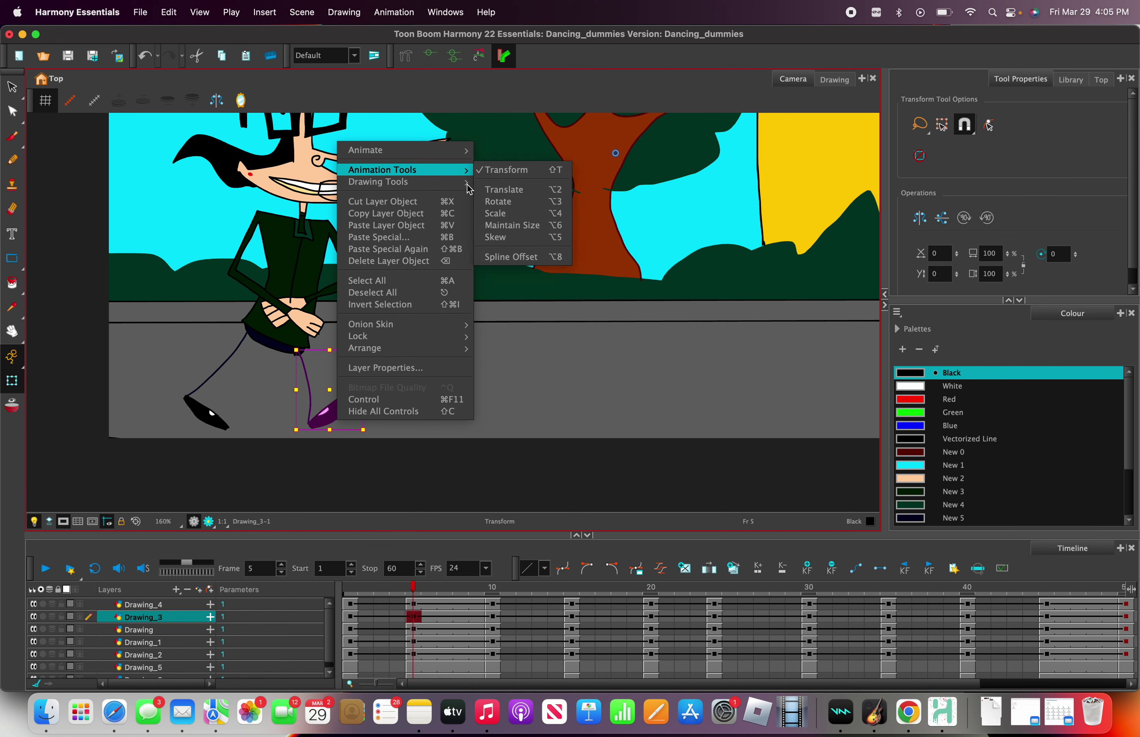
pyautogui.click(504, 203)
pyautogui.moveTo(368, 420)
pyautogui.mouseDown()
pyautogui.moveTo(401, 374)
pyautogui.moveTo(374, 353)
pyautogui.mouseUp()
# Use Translate to move the rotated front leg back beside the body, one stride ahead of the hips
pyautogui.rightClick(555, 378)
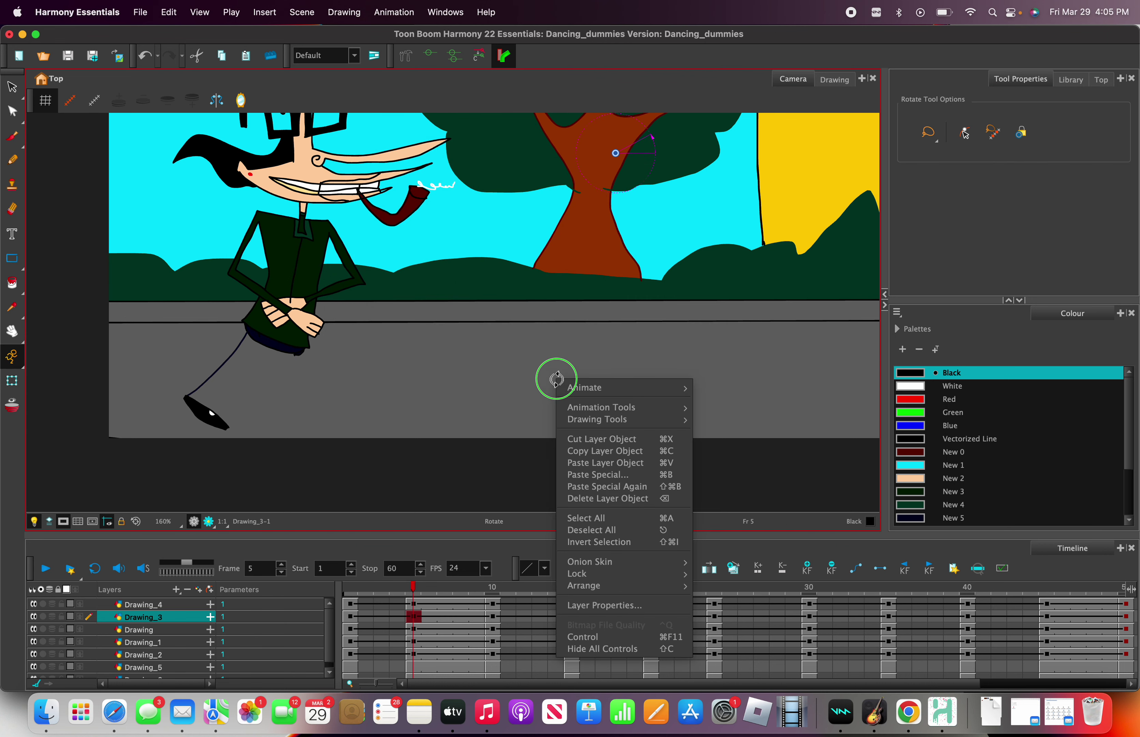
pyautogui.moveTo(602, 408)
pyautogui.click(723, 426)
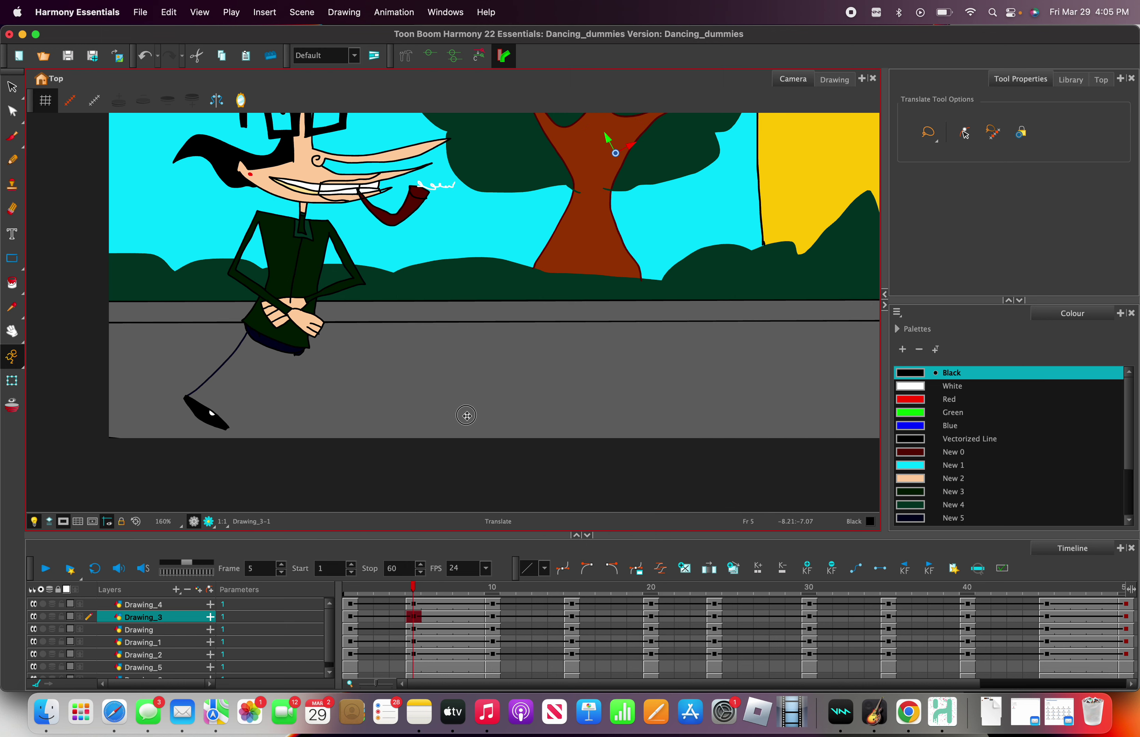
pyautogui.moveTo(466, 413)
pyautogui.mouseDown()
pyautogui.moveTo(451, 326)
pyautogui.moveTo(394, 294)
pyautogui.mouseUp()
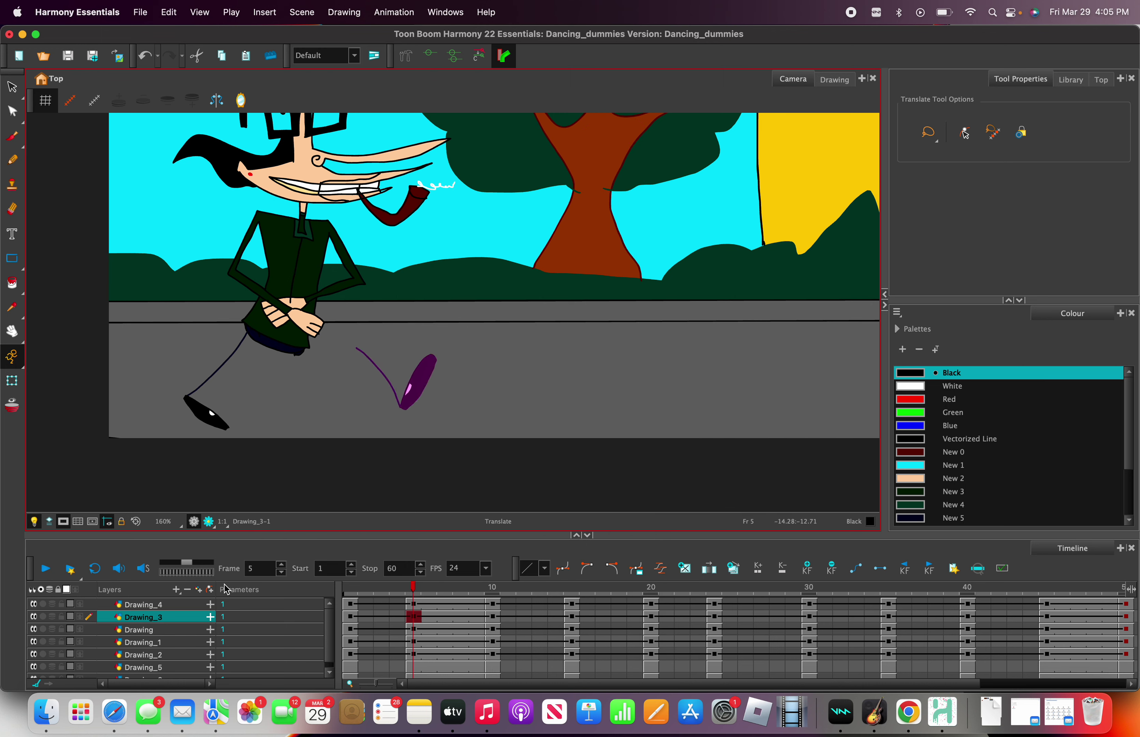
# Shift the head, torso and hip piece forward at frame 5 to line up with the front leg
pyautogui.click(160, 631)
pyautogui.moveTo(326, 189); pyautogui.dragTo(391, 185)
pyautogui.click(143, 642)
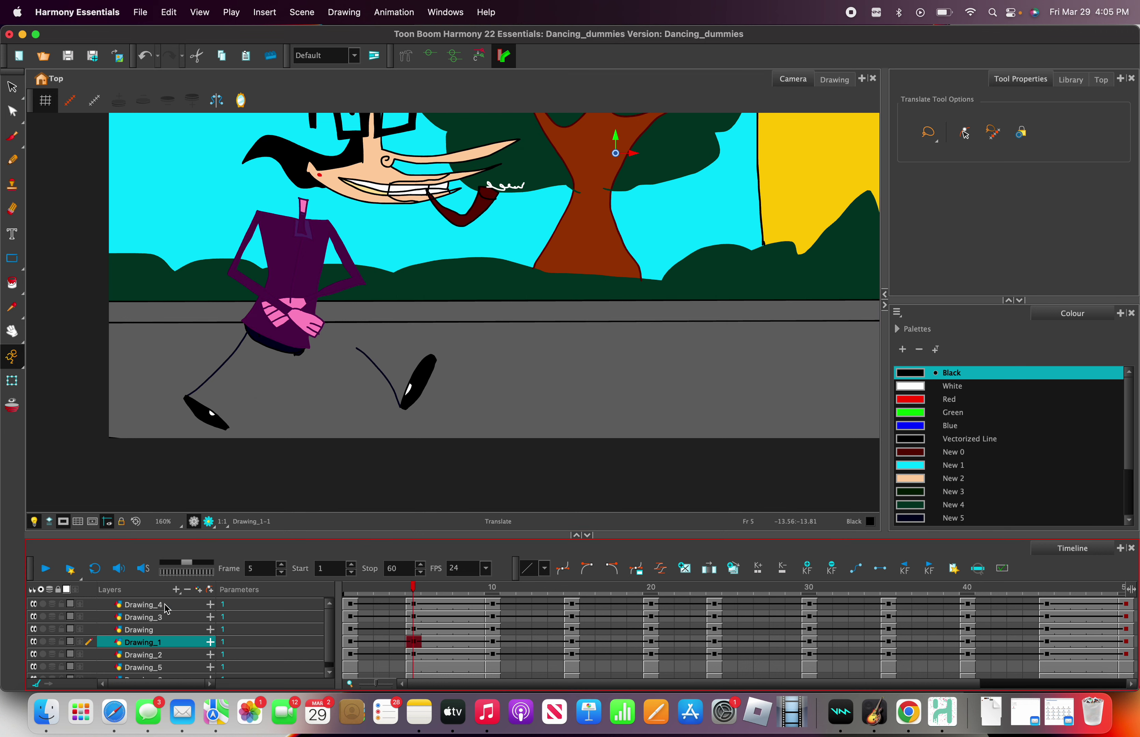
pyautogui.moveTo(286, 318); pyautogui.dragTo(331, 316)
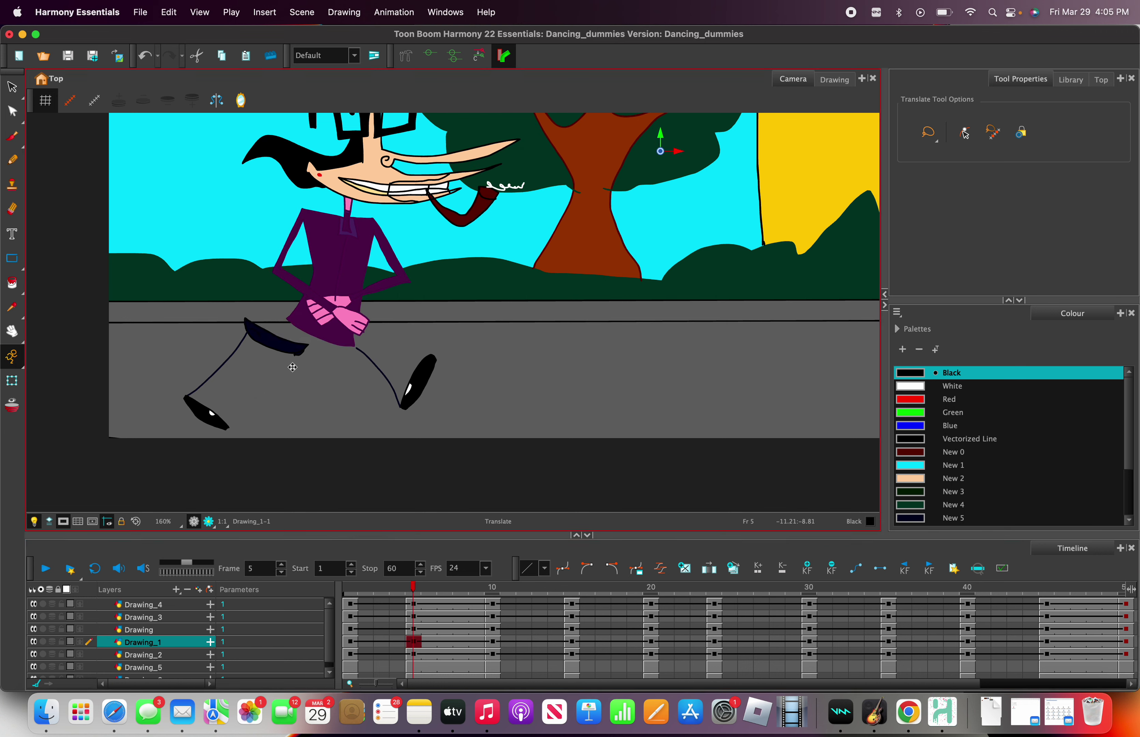
pyautogui.click(175, 655)
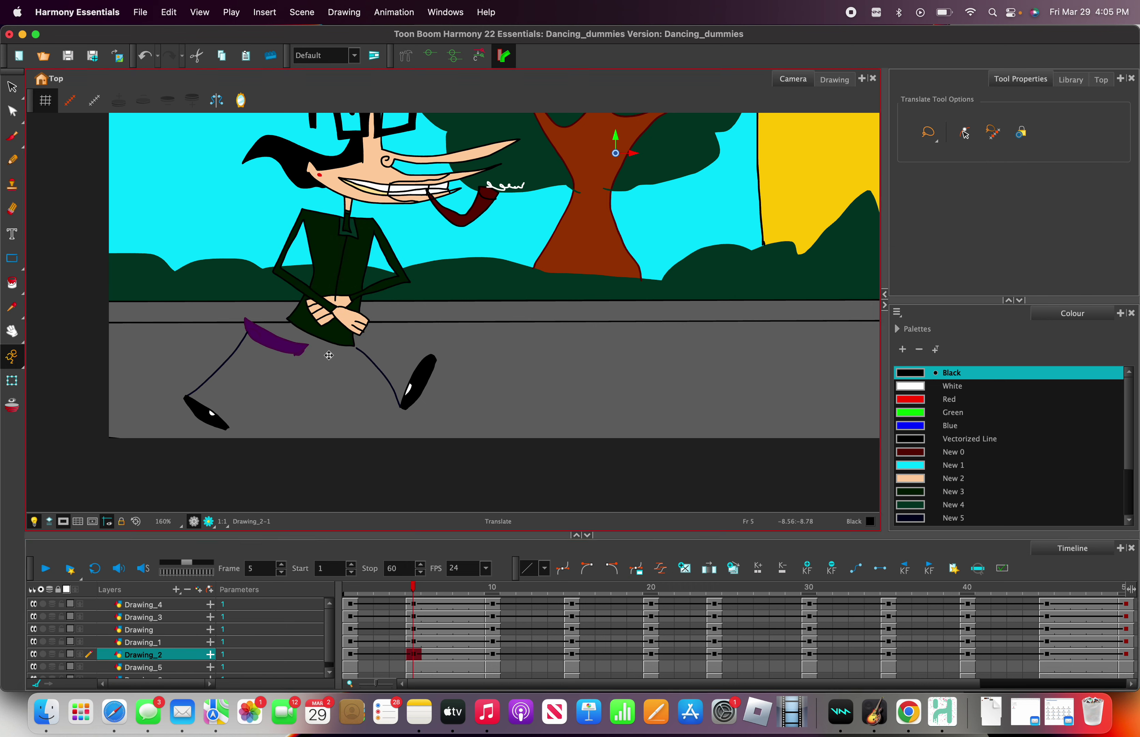
pyautogui.moveTo(295, 353); pyautogui.dragTo(344, 354)
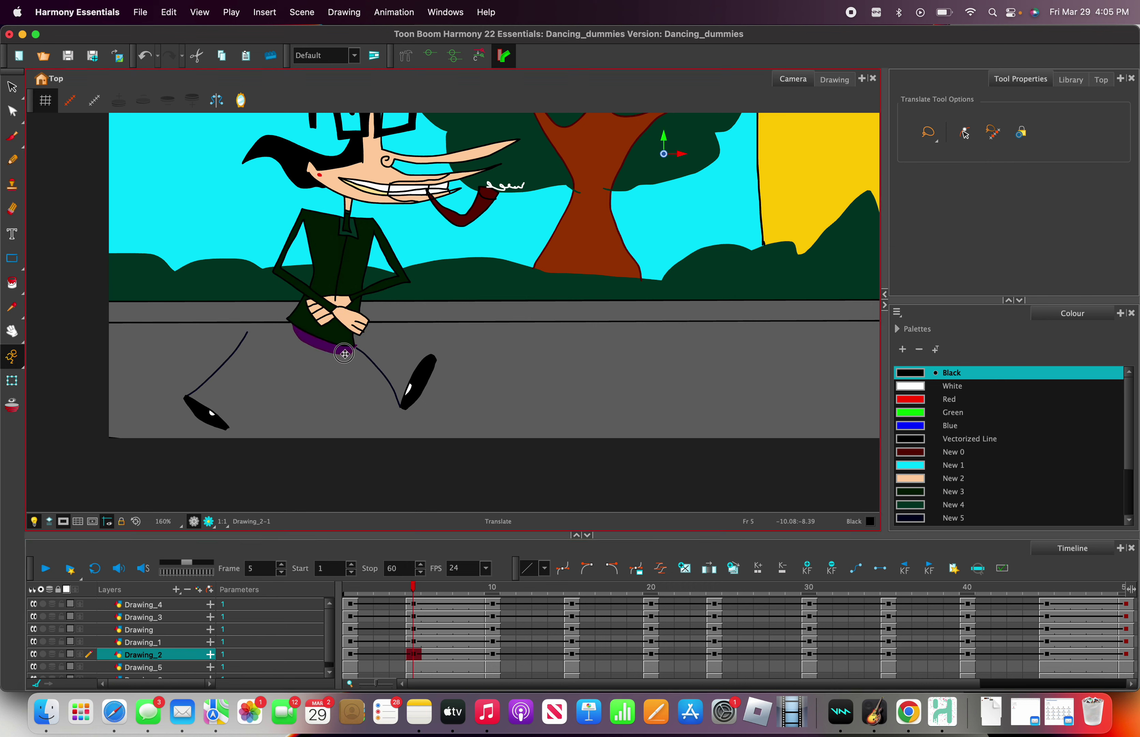
# Go through the drawing layers to find the one that holds the back leg
pyautogui.click(158, 666)
pyautogui.click(165, 617)
pyautogui.click(176, 642)
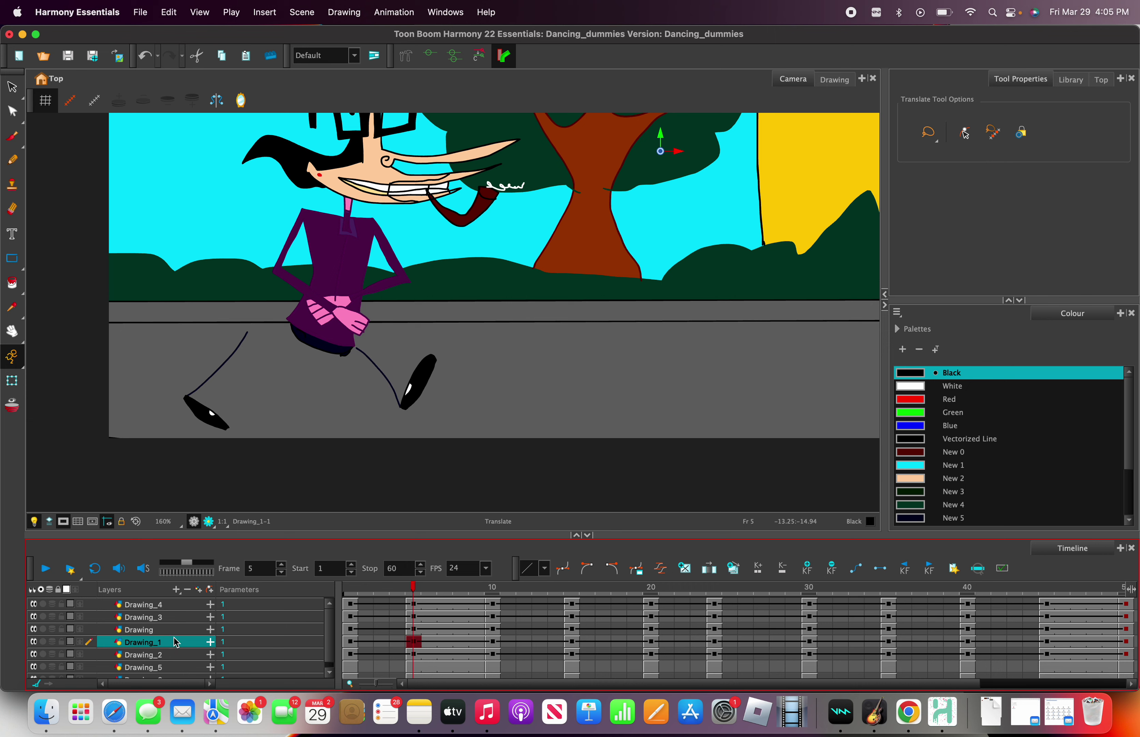
pyautogui.click(176, 617)
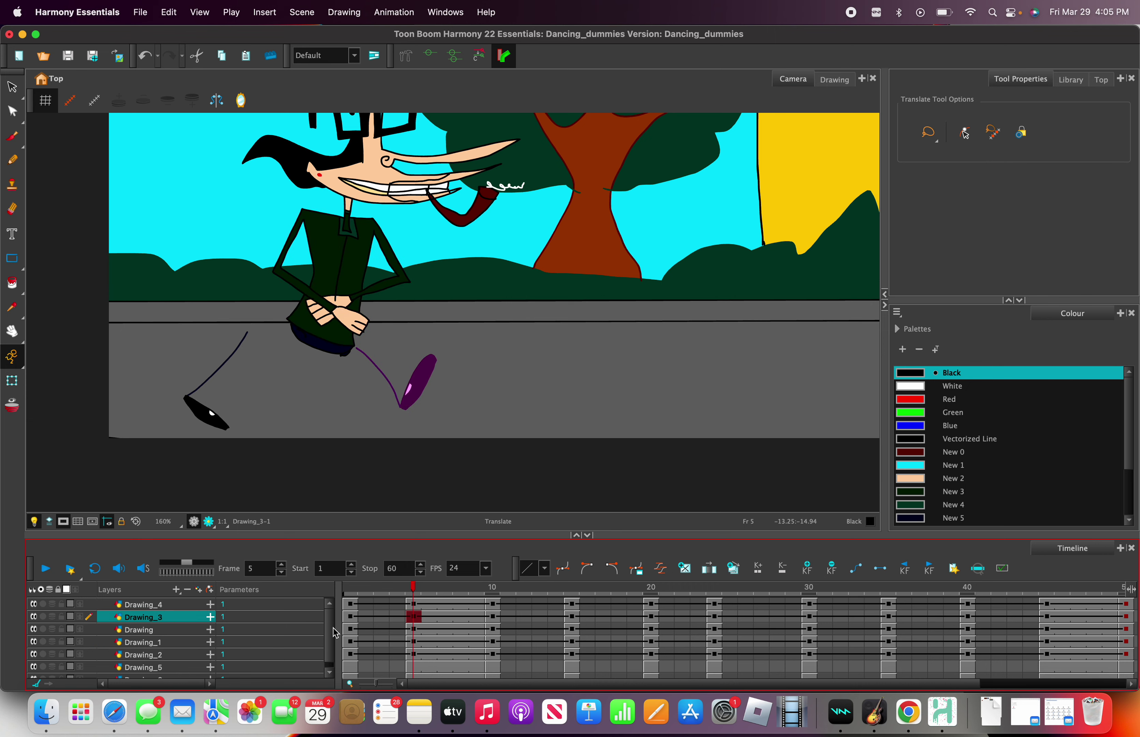
pyautogui.moveTo(332, 640); pyautogui.dragTo(332, 654)
pyautogui.click(155, 674)
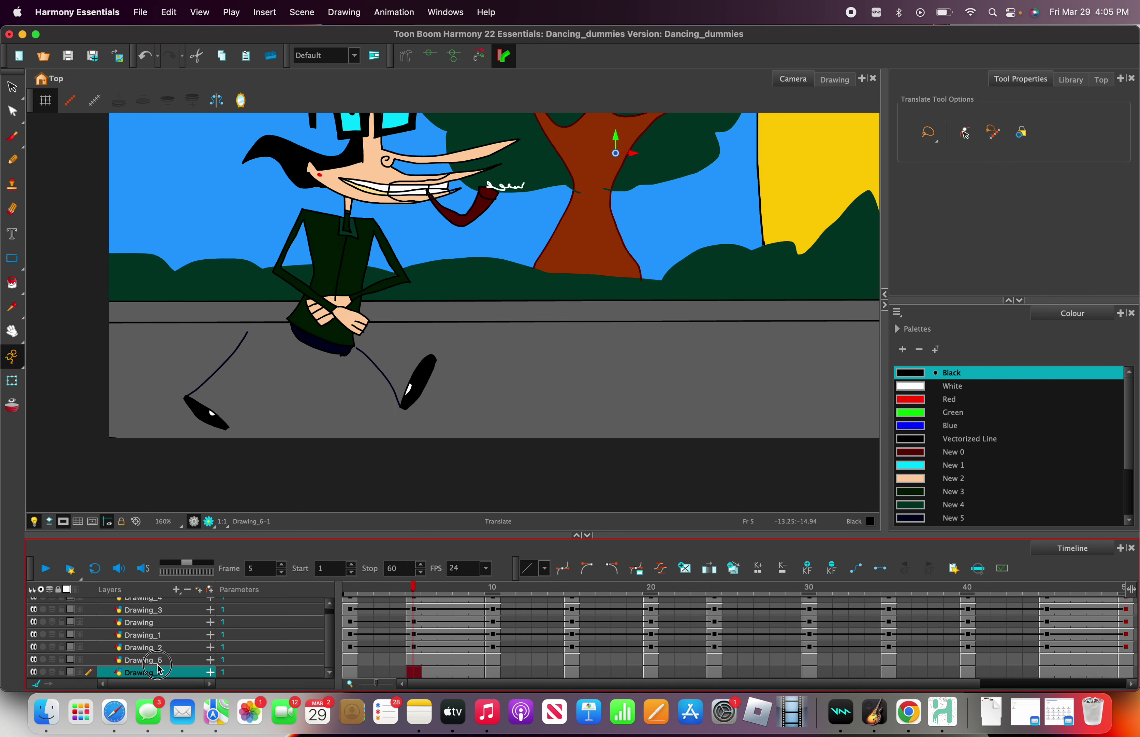
pyautogui.click(159, 664)
pyautogui.click(160, 650)
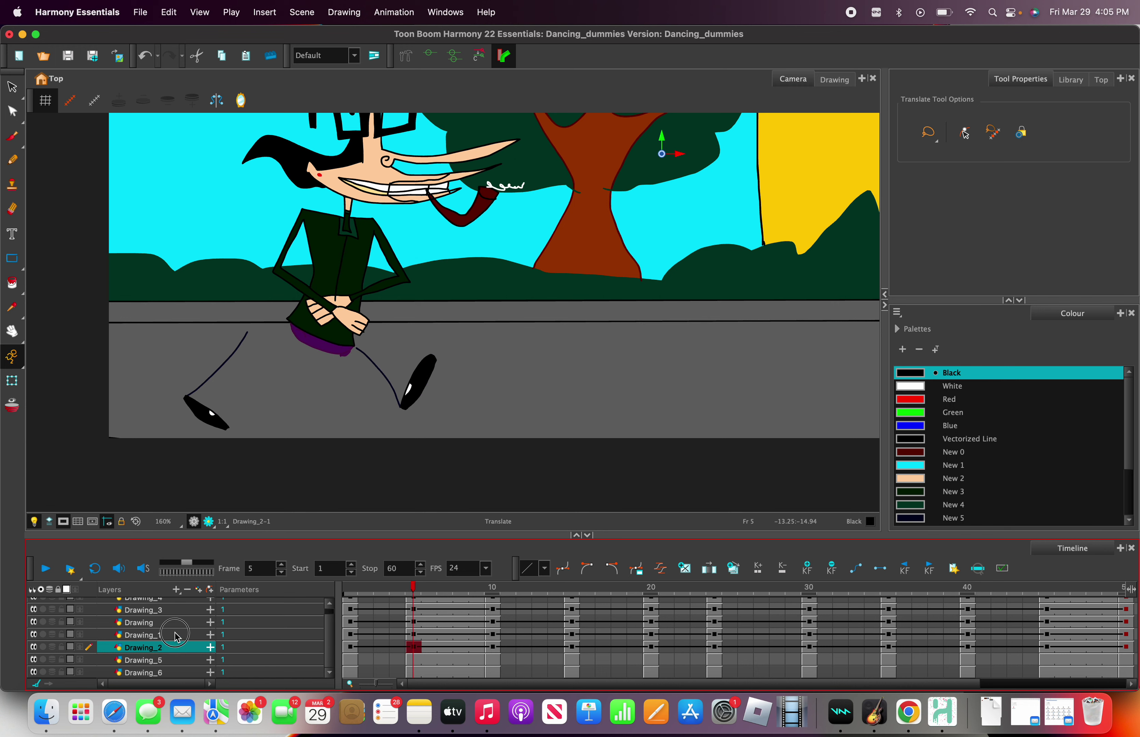
pyautogui.click(175, 633)
pyautogui.click(177, 613)
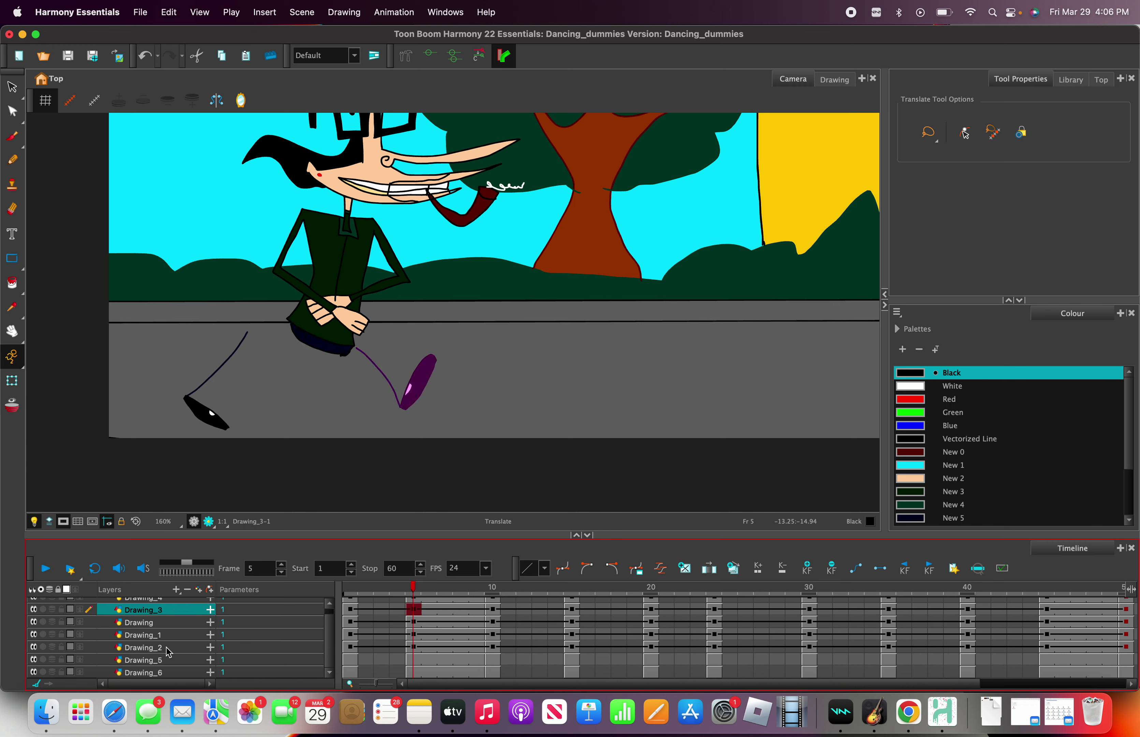
# Move the back leg on layer Drawing_4 forward at frame 5 and rotate it slightly clockwise
pyautogui.click(172, 600)
pyautogui.moveTo(226, 449); pyautogui.dragTo(267, 441)
pyautogui.rightClick(250, 417)
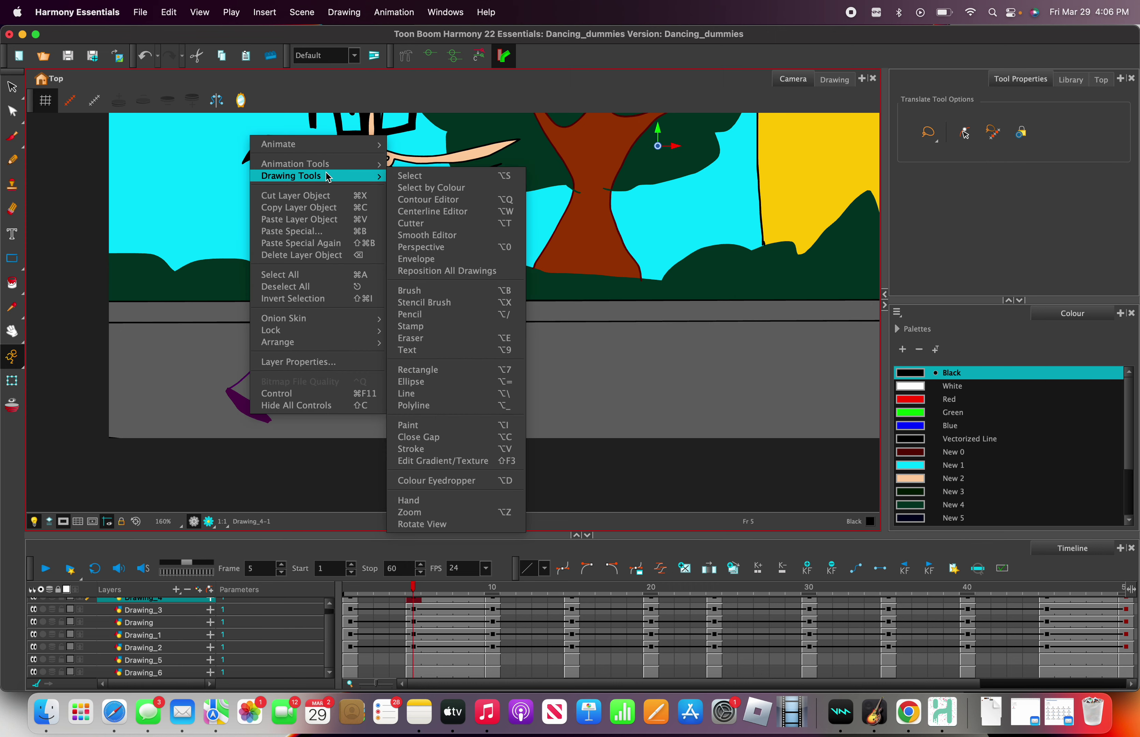
pyautogui.moveTo(335, 163)
pyautogui.click(424, 192)
pyautogui.moveTo(270, 444); pyautogui.dragTo(197, 432)
# Reposition the back leg with the Transform tool so its upper end meets the hips at frame 5
pyautogui.rightClick(248, 320)
pyautogui.moveTo(314, 357)
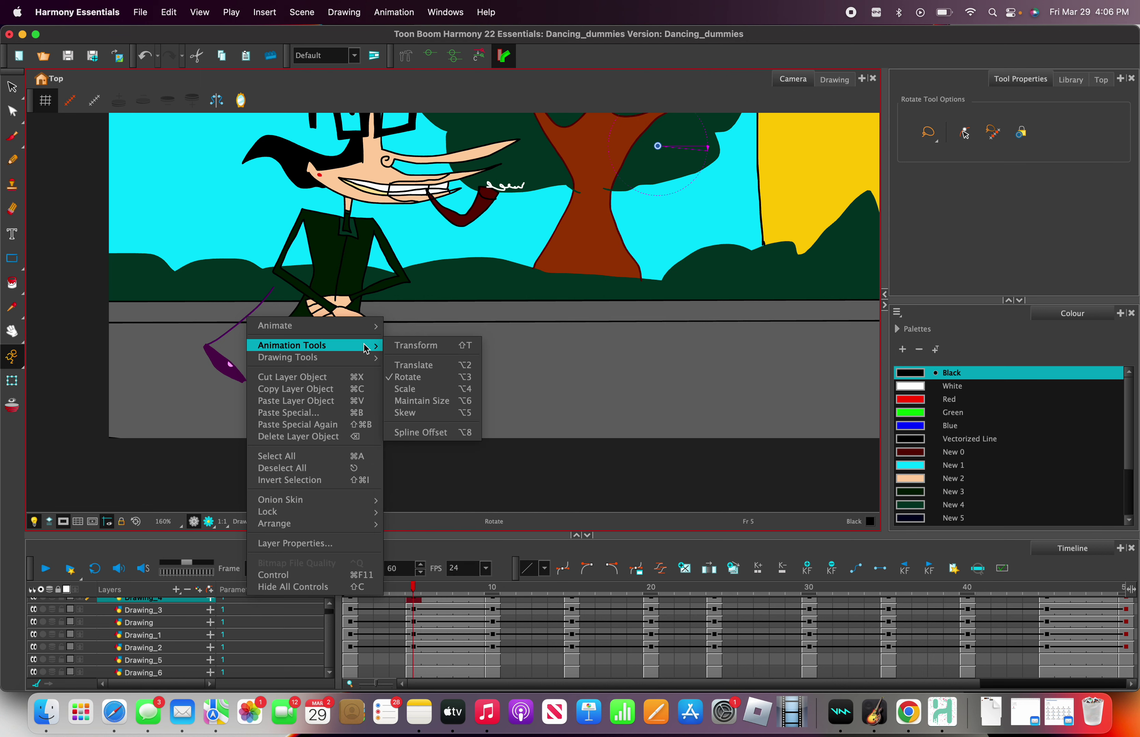
pyautogui.click(422, 344)
pyautogui.click(260, 388)
pyautogui.moveTo(259, 388); pyautogui.dragTo(255, 403)
pyautogui.scroll(-2, 282, 297)
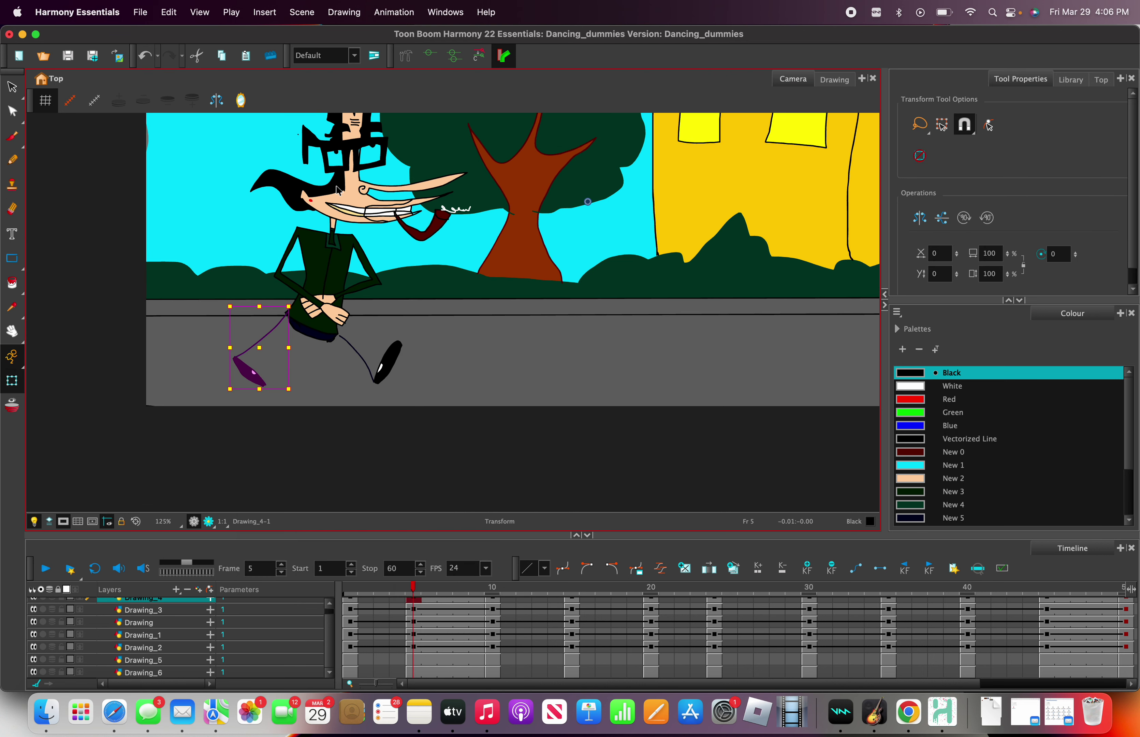
# Rotate the head on the Drawing layer counterclockwise at frame 5 so the nose tilts upward
pyautogui.click(182, 621)
pyautogui.scroll(-3, 428, 288)
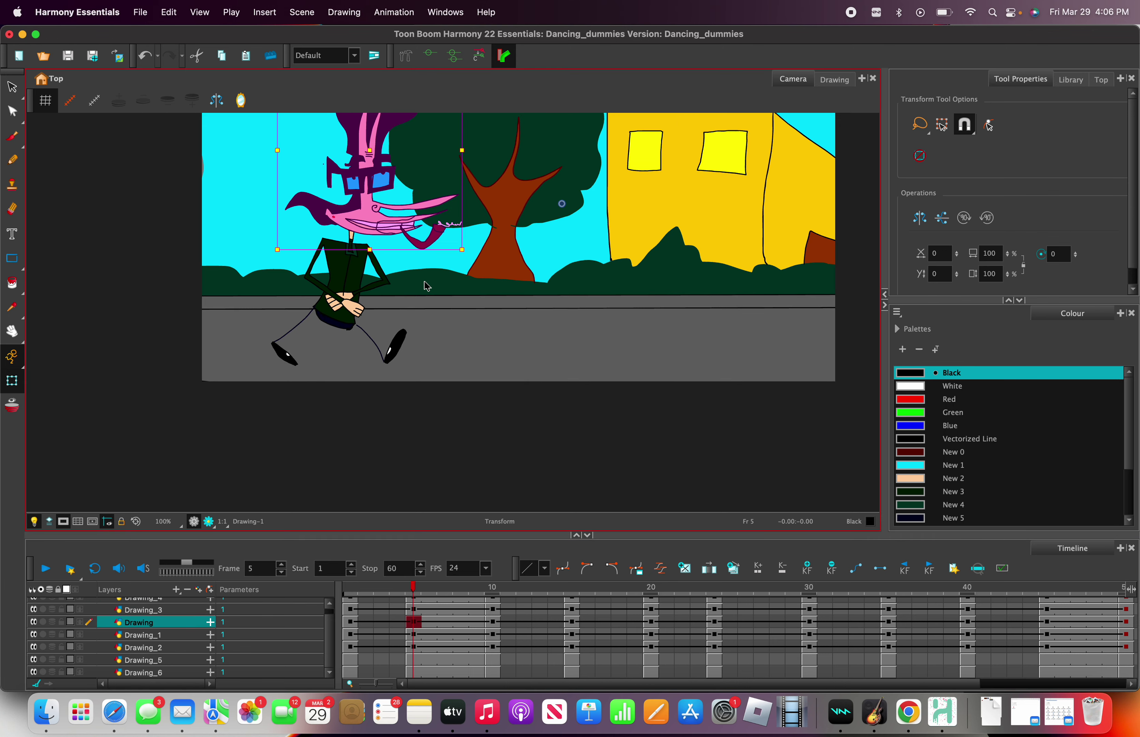
pyautogui.scroll(4, 400, 207)
pyautogui.rightClick(400, 207)
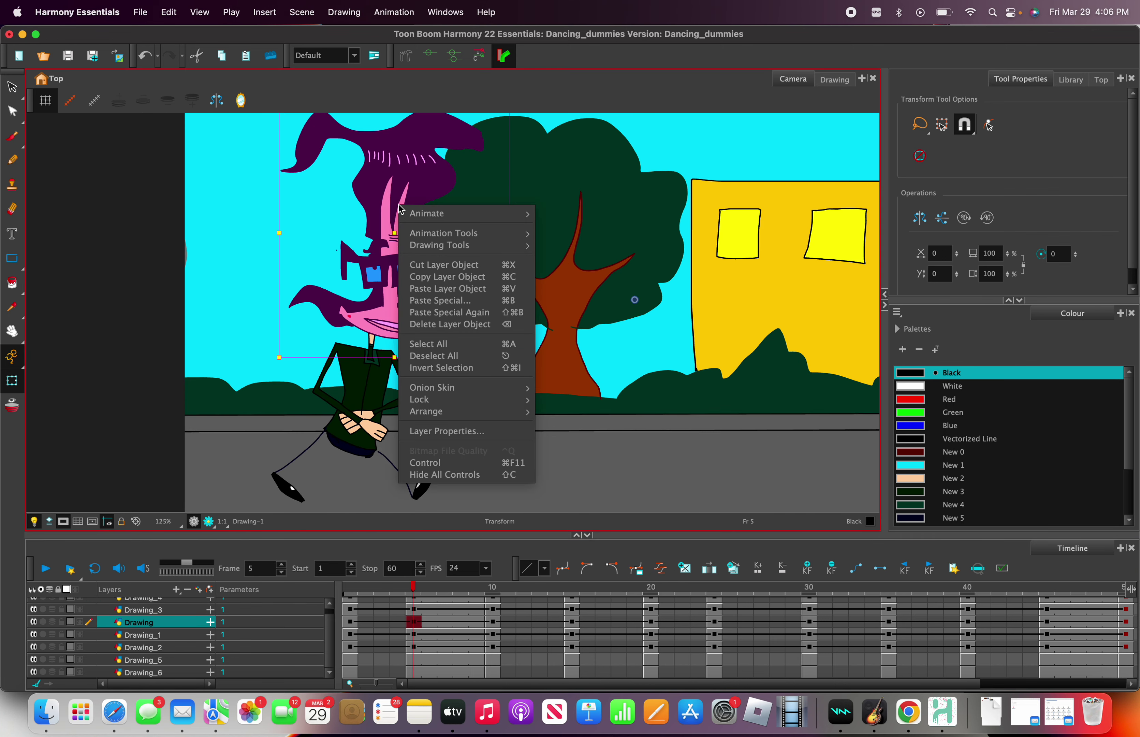
pyautogui.moveTo(445, 233)
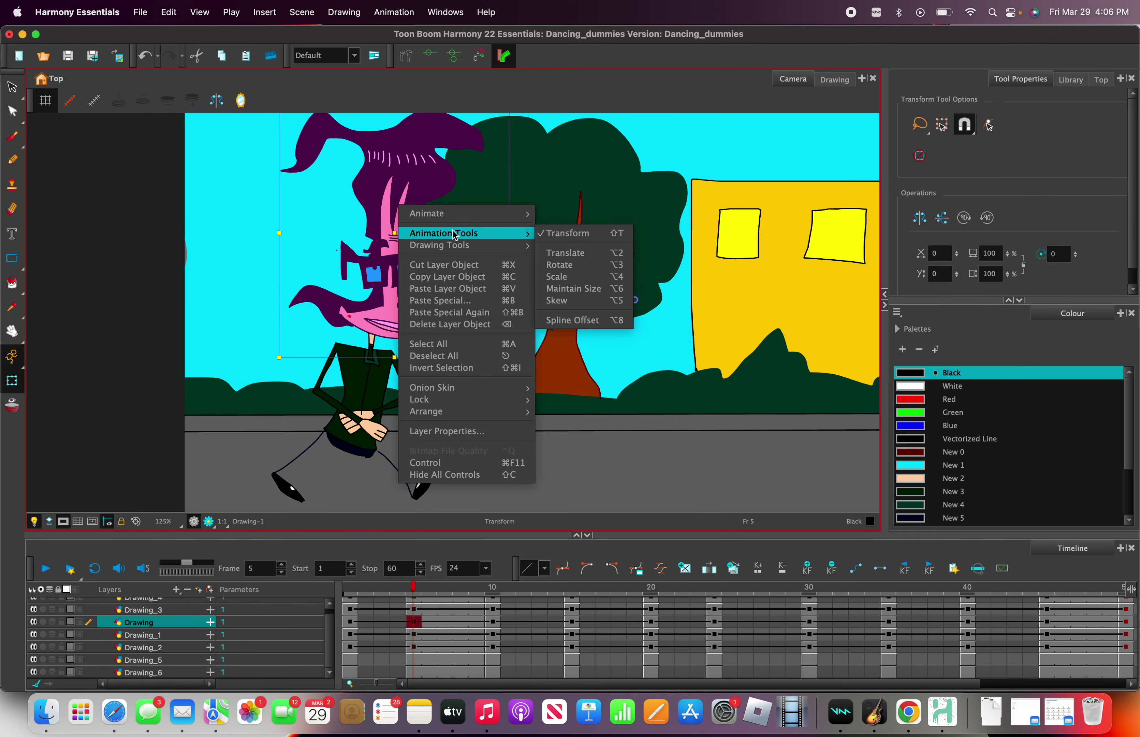
pyautogui.click(570, 263)
pyautogui.moveTo(479, 250); pyautogui.dragTo(457, 273)
# At frame 10, translate the head forward so it sits in front of the tree
pyautogui.rightClick(506, 301)
pyautogui.moveTo(570, 329)
pyautogui.click(675, 348)
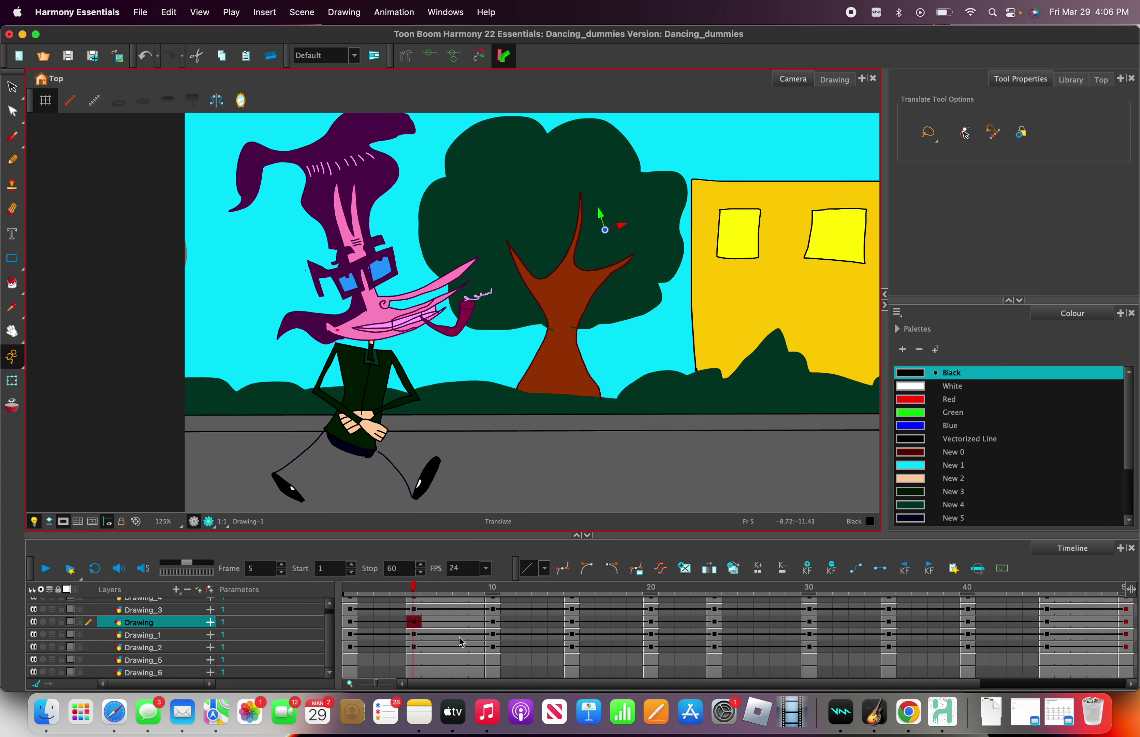
pyautogui.moveTo(430, 595); pyautogui.dragTo(492, 588)
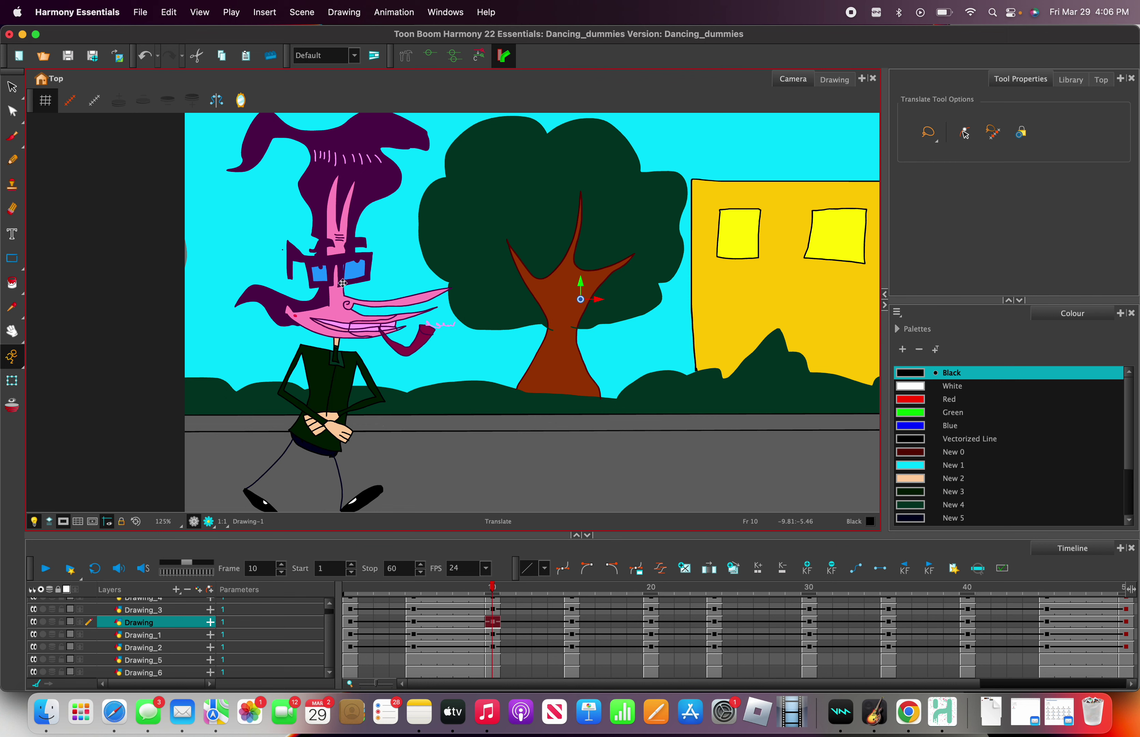
pyautogui.moveTo(343, 283); pyautogui.dragTo(455, 290)
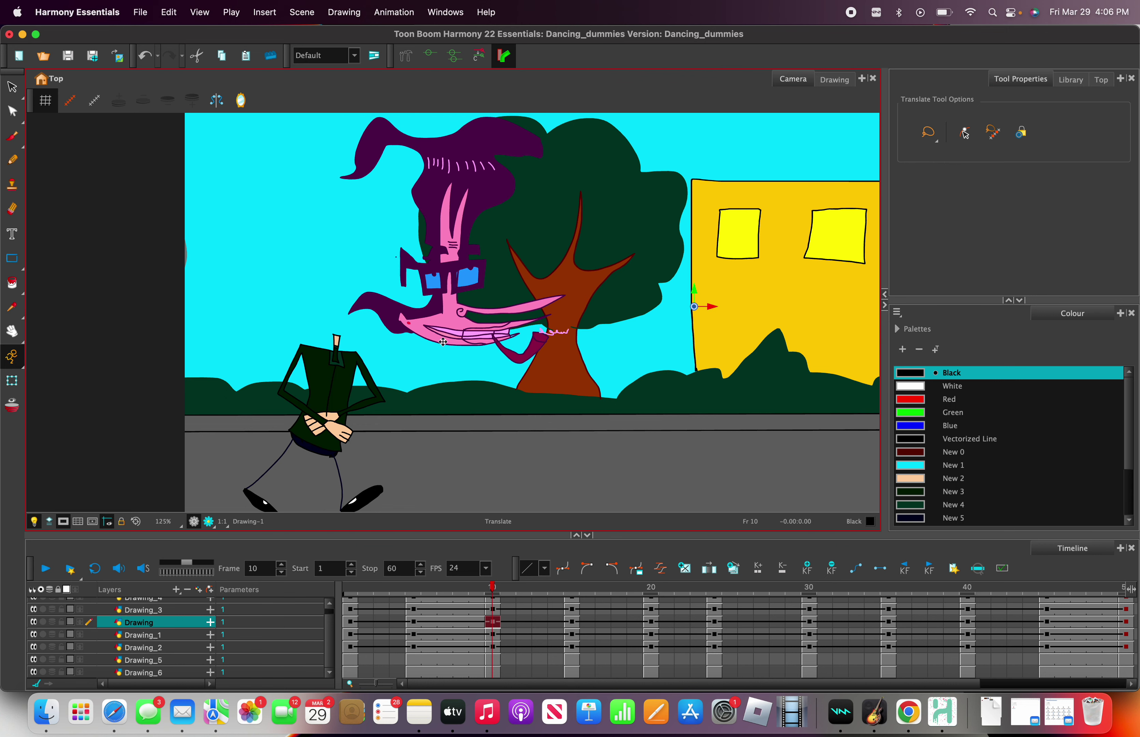
# Move the torso and the hip piece forward at frame 10 so they sit beneath the head
pyautogui.rightClick(339, 366)
pyautogui.moveTo(394, 391)
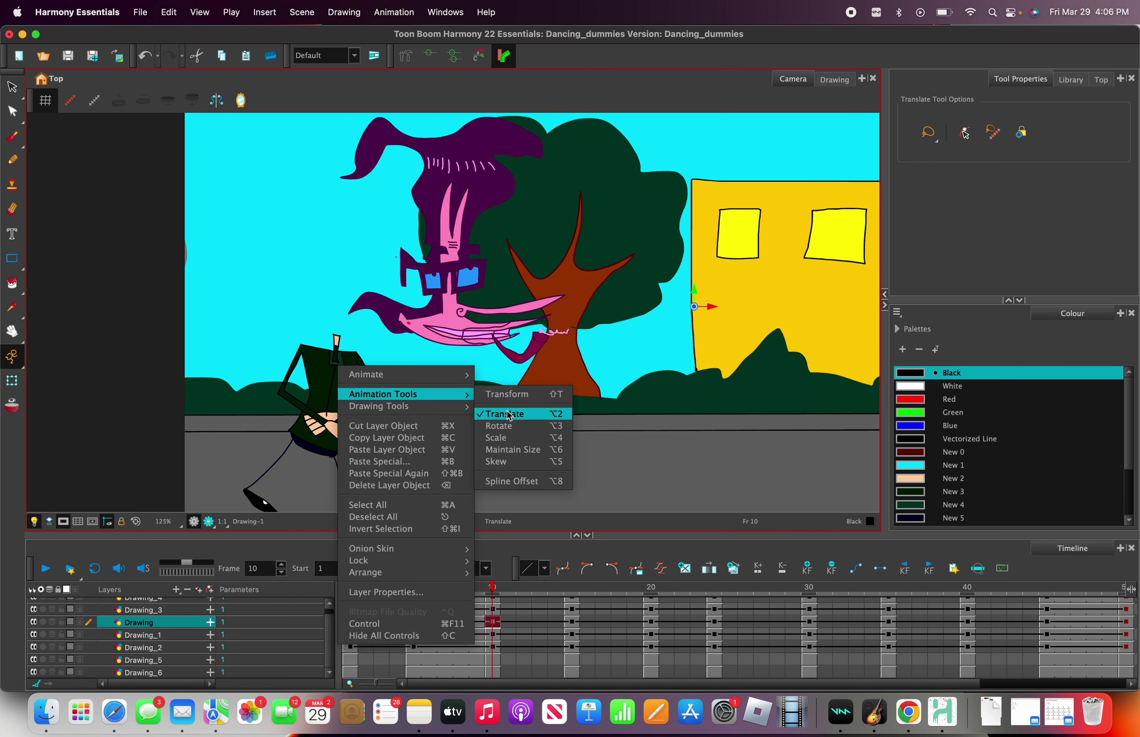
pyautogui.click(500, 391)
pyautogui.click(329, 384)
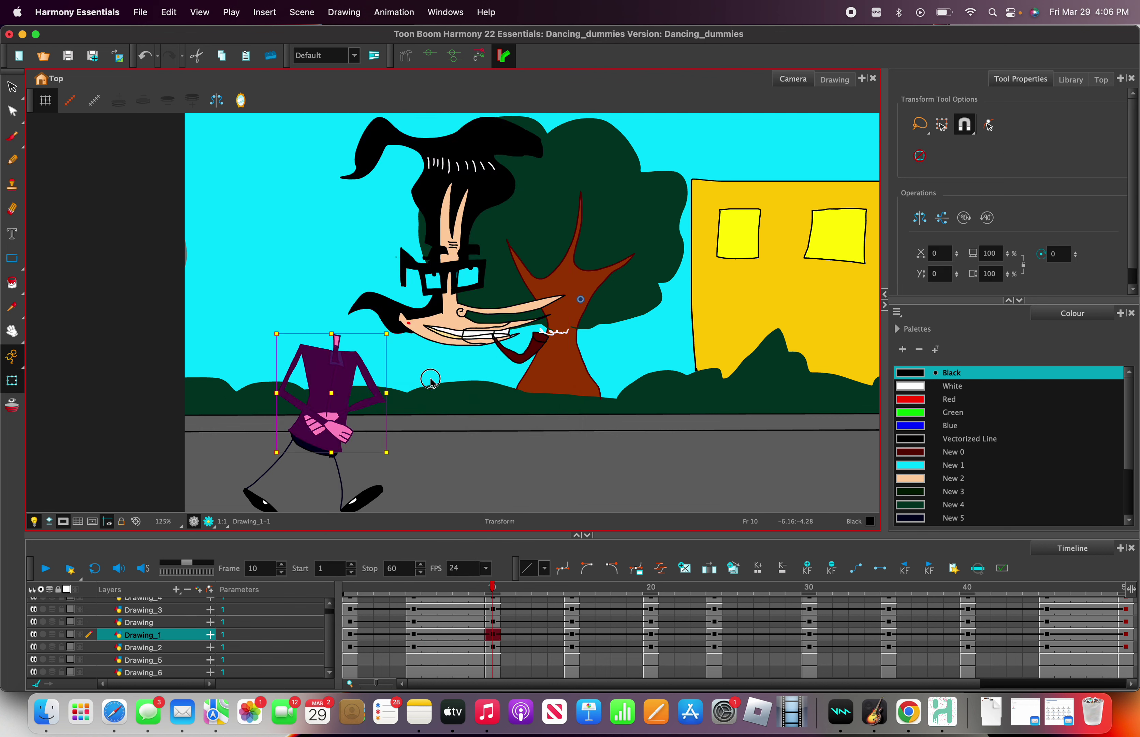
pyautogui.moveTo(330, 382); pyautogui.dragTo(423, 384)
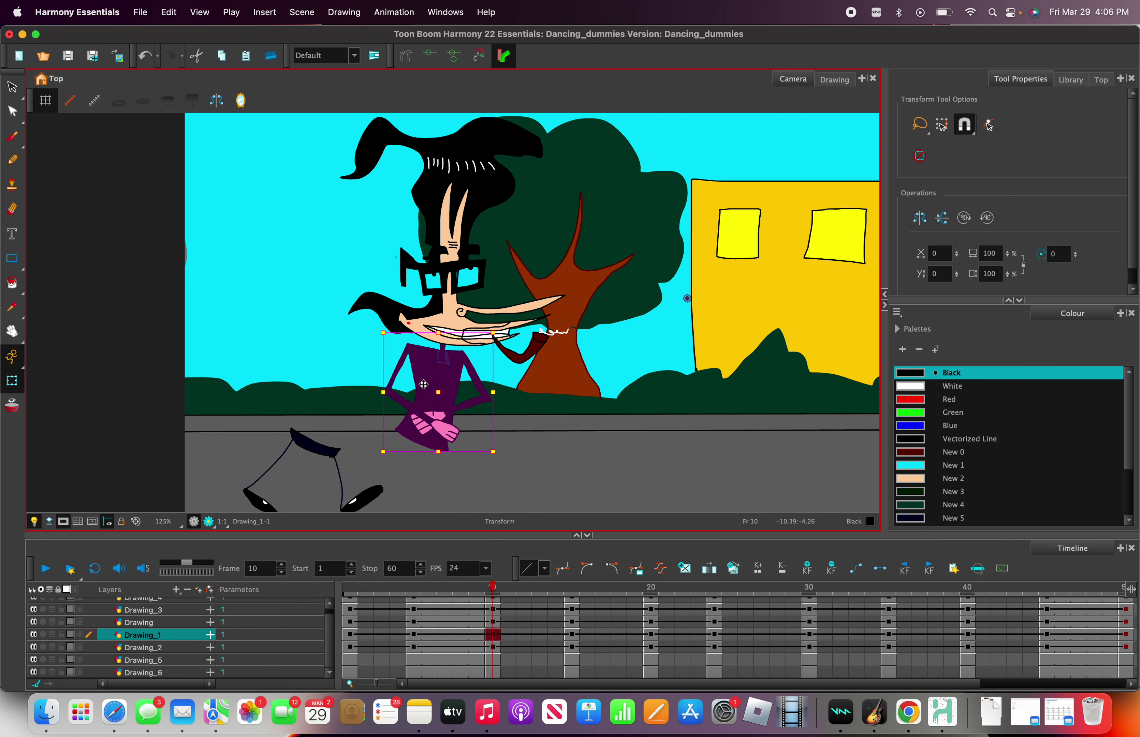
pyautogui.click(311, 446)
pyautogui.moveTo(304, 444); pyautogui.dragTo(415, 449)
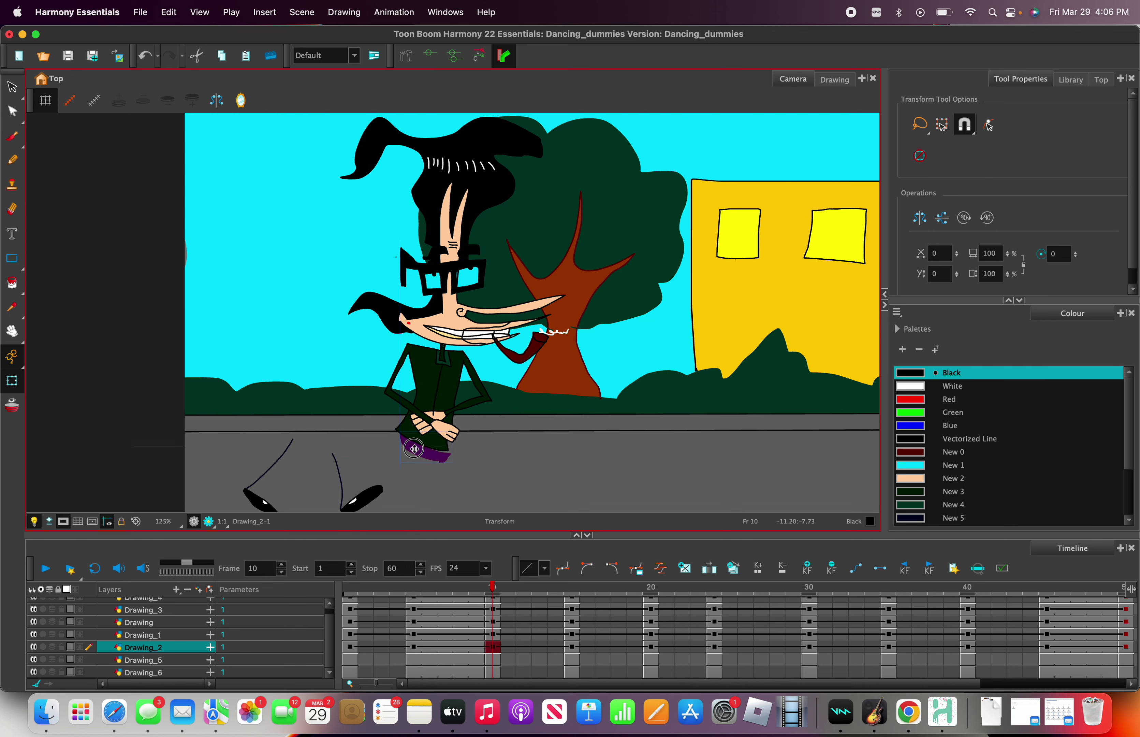
# Move the front leg and the back leg forward at frame 10 so both attach to the hips
pyautogui.scroll(-6, 257, 455)
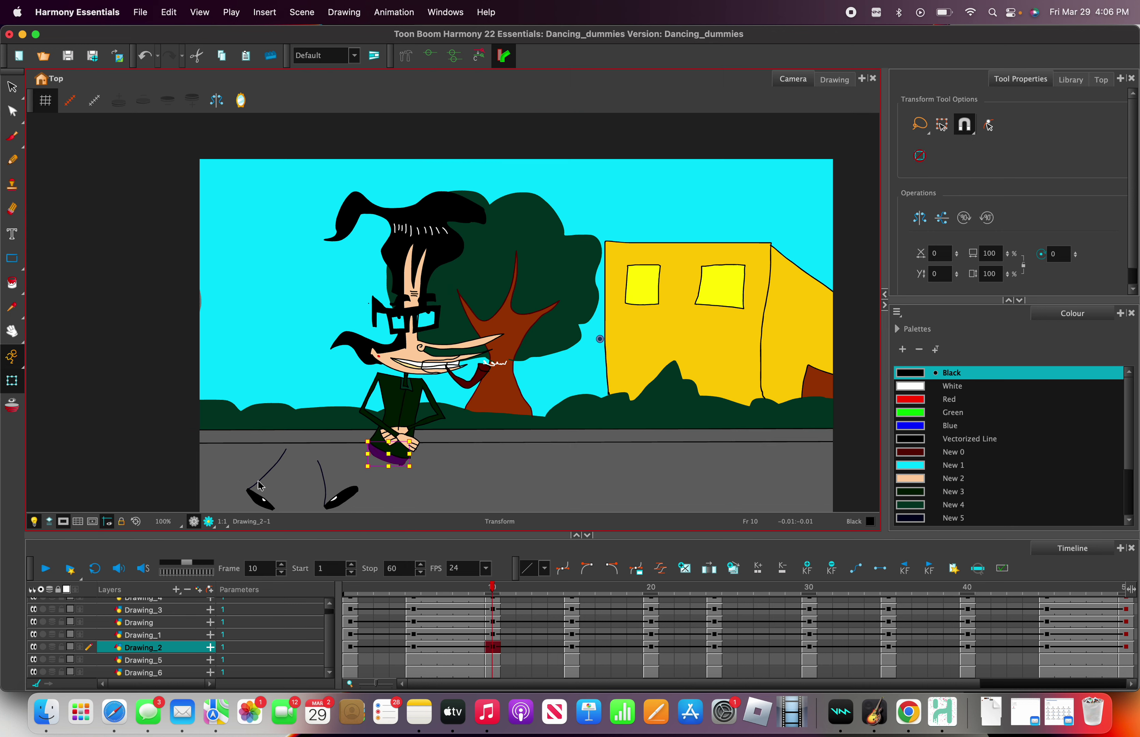
pyautogui.scroll(1, 258, 455)
pyautogui.scroll(4, 258, 457)
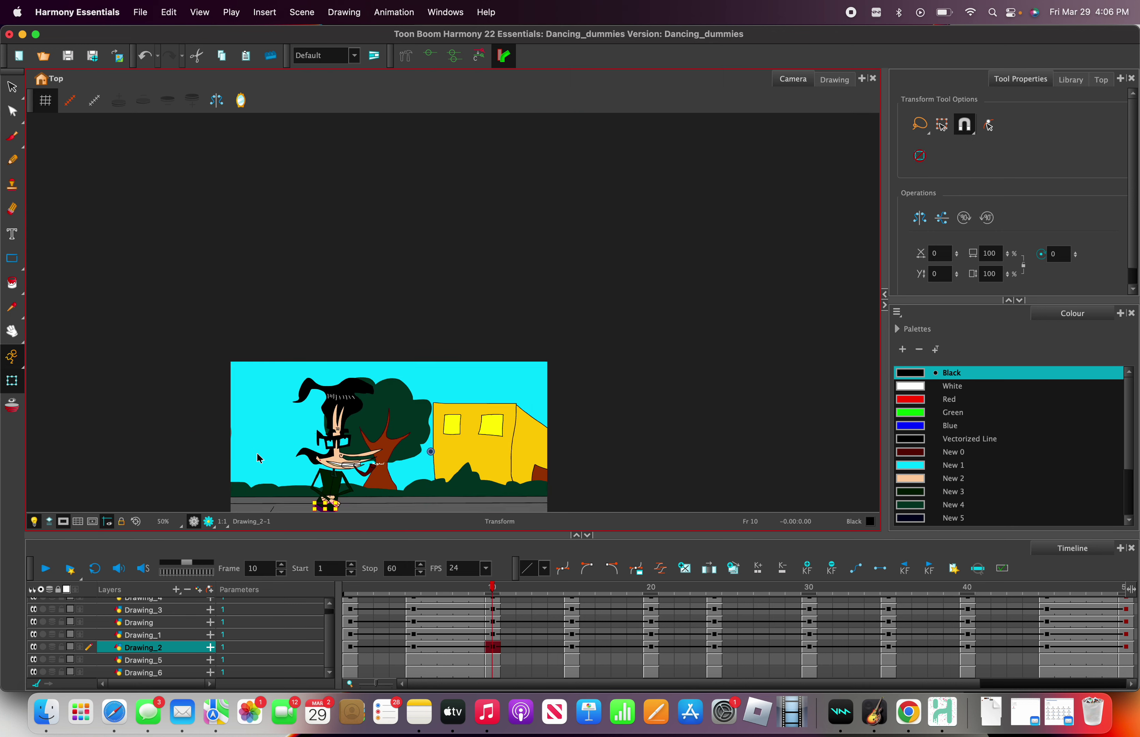
pyautogui.scroll(-4, 156, 474)
pyautogui.click(138, 523)
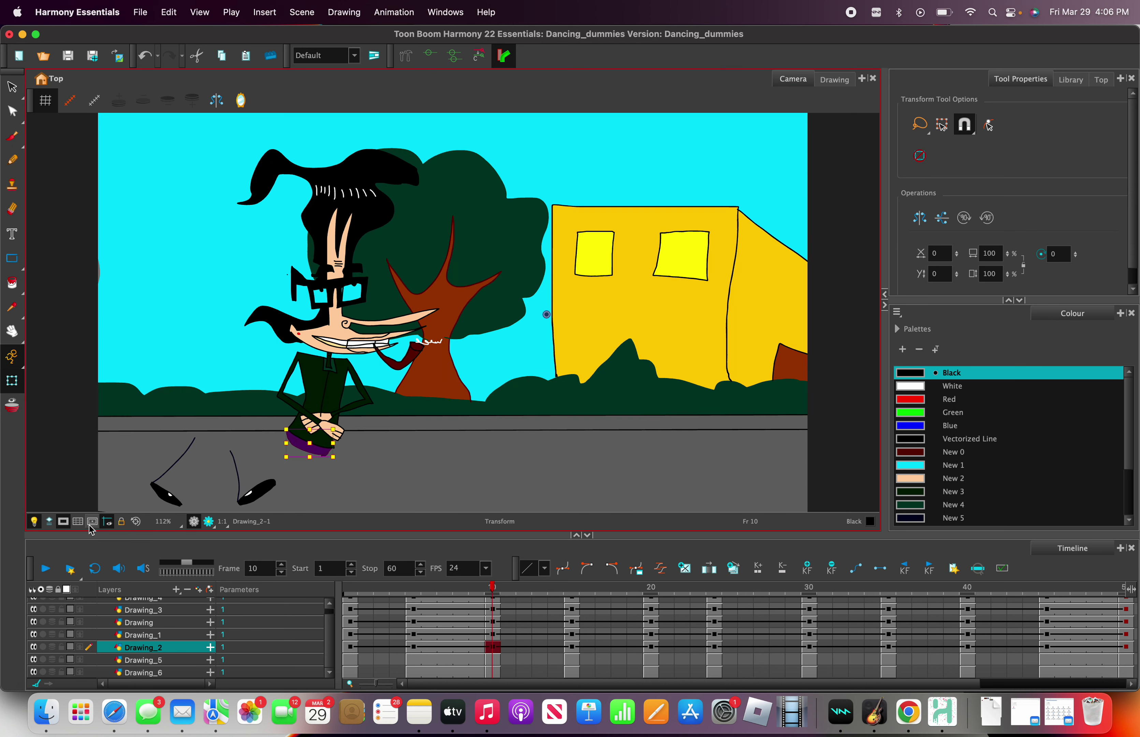
pyautogui.click(248, 499)
pyautogui.moveTo(258, 494); pyautogui.dragTo(353, 493)
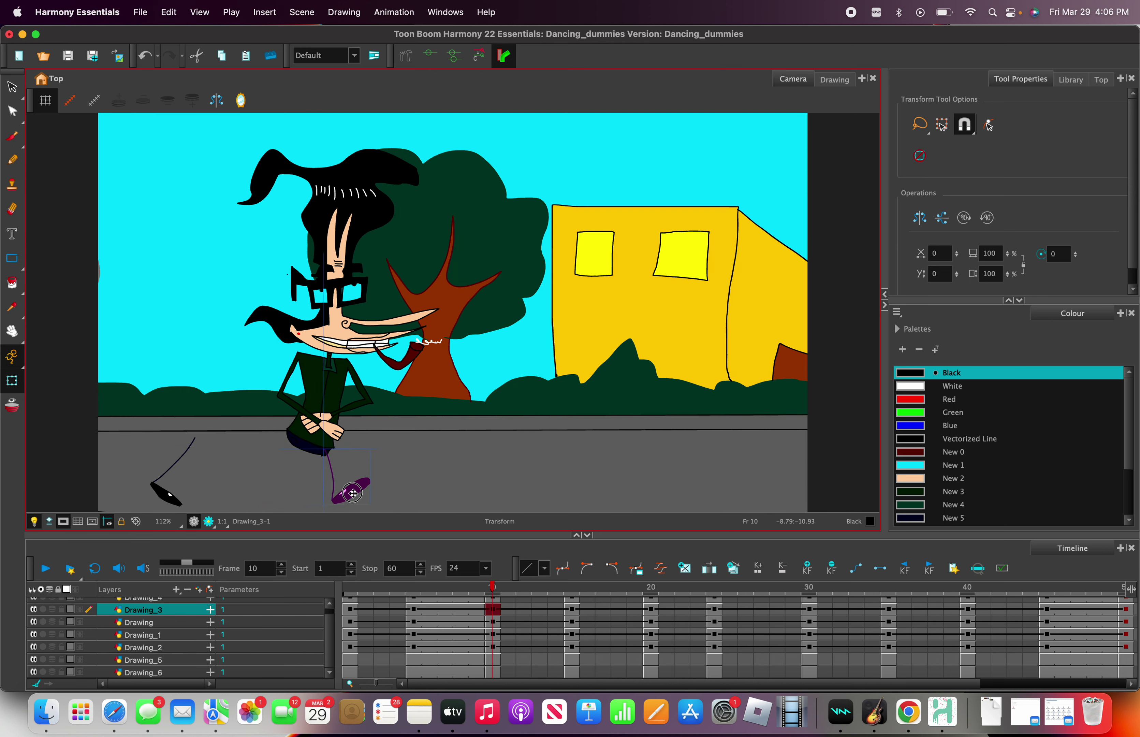
pyautogui.click(167, 498)
pyautogui.moveTo(166, 499); pyautogui.dragTo(267, 492)
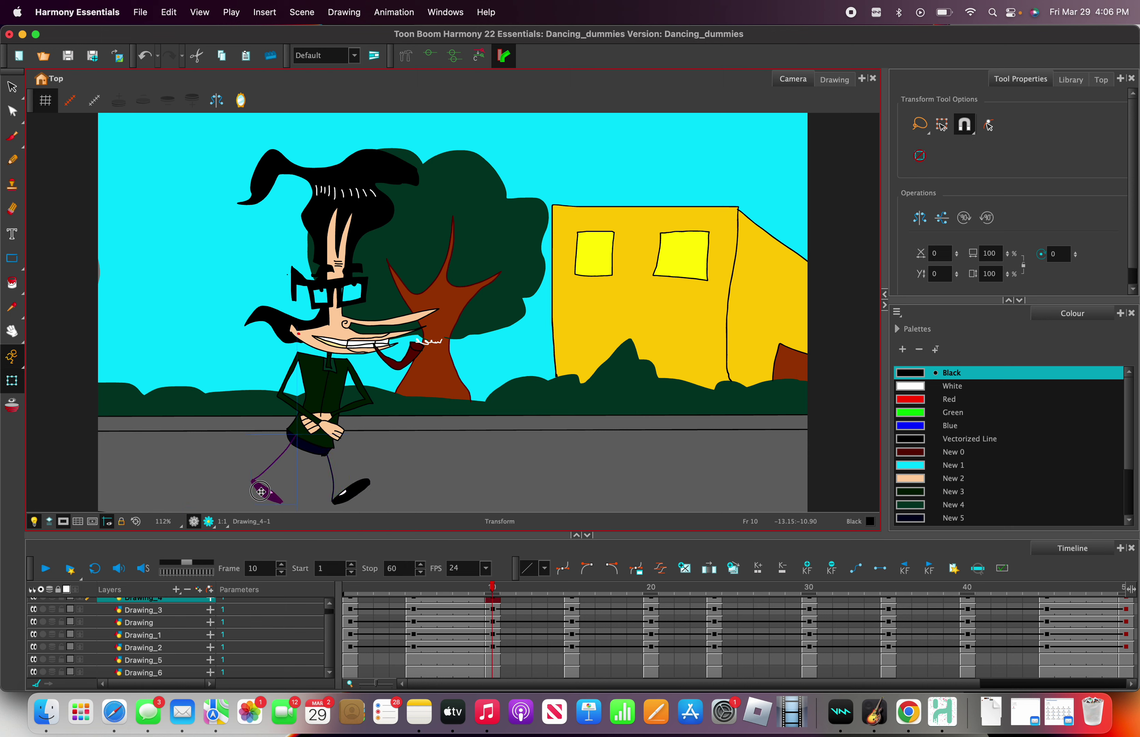
# Try to rotate the back leg on Drawing_4 at frame 10 and translate it back toward the body
pyautogui.rightClick(260, 491)
pyautogui.moveTo(326, 238)
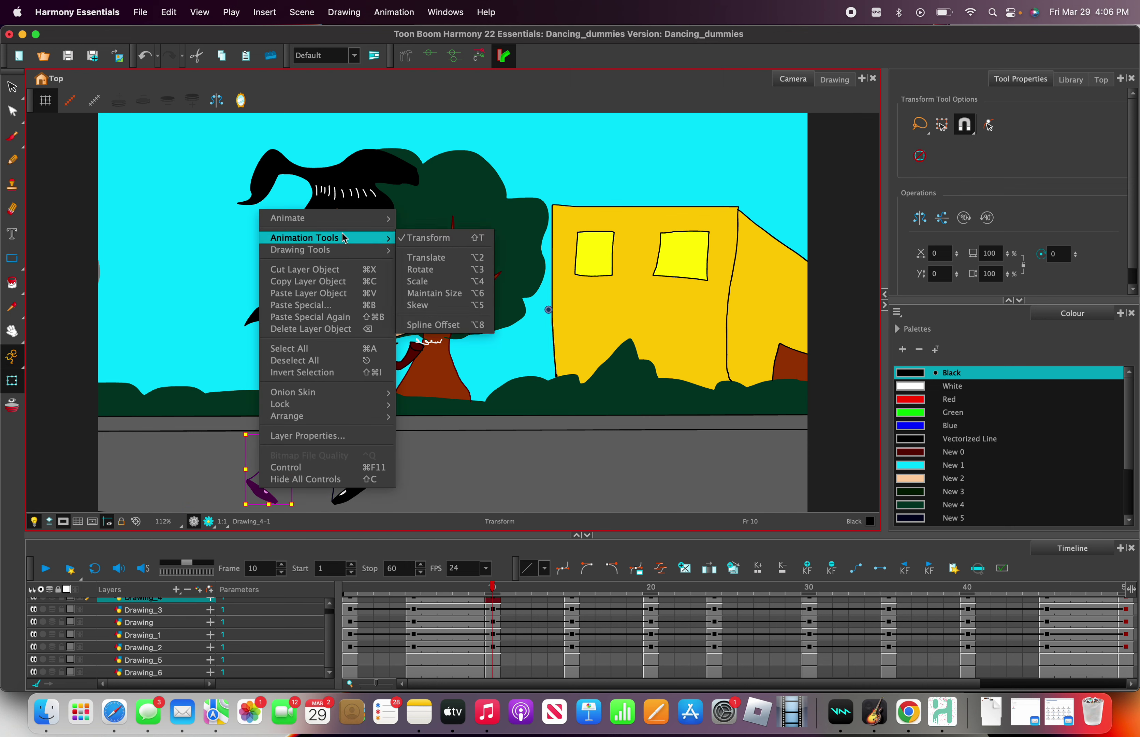
pyautogui.click(429, 271)
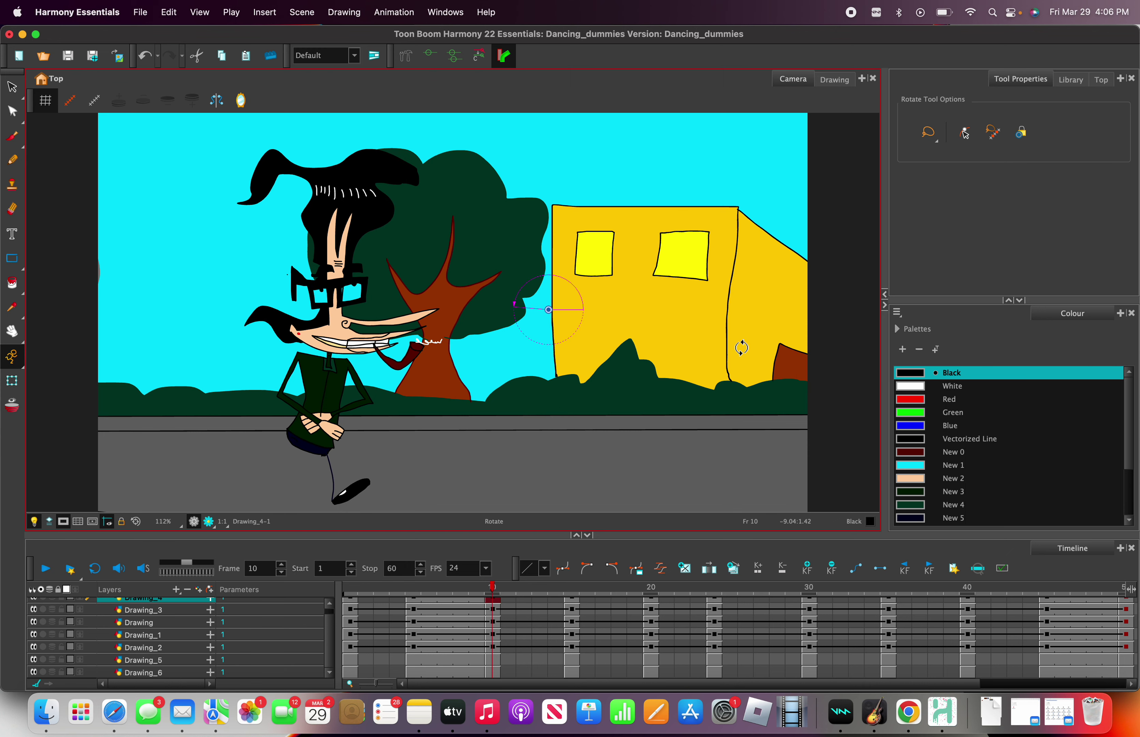
pyautogui.scroll(-5, 742, 346)
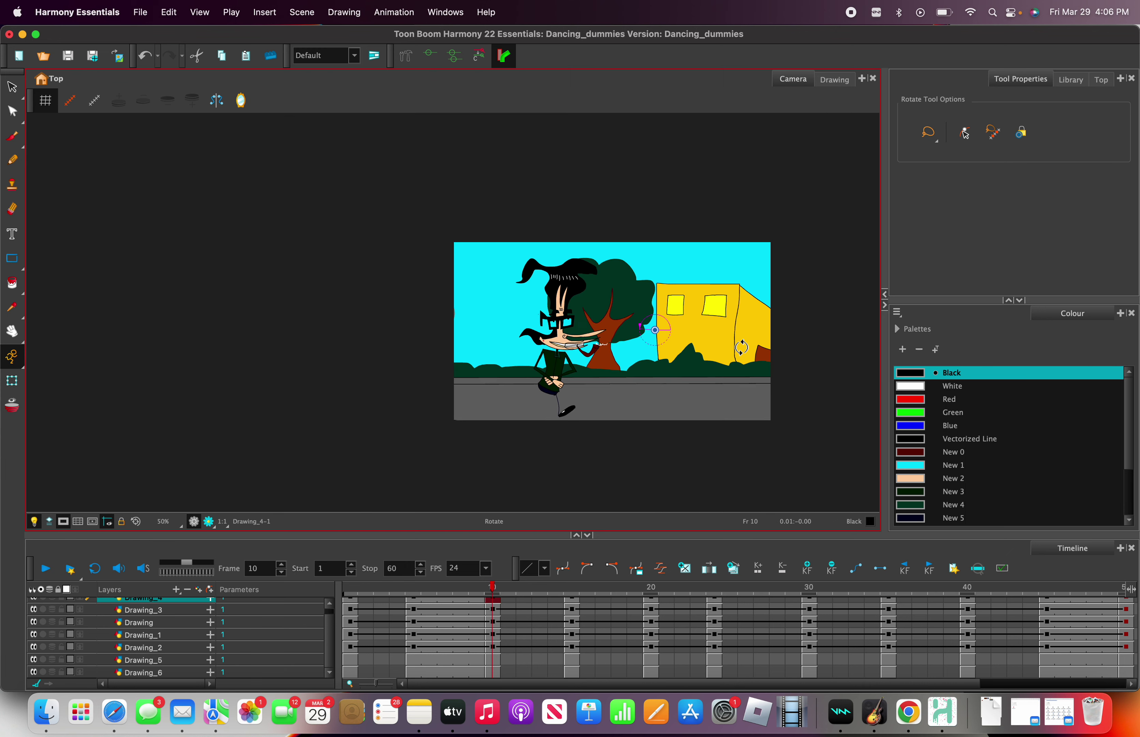
pyautogui.rightClick(693, 375)
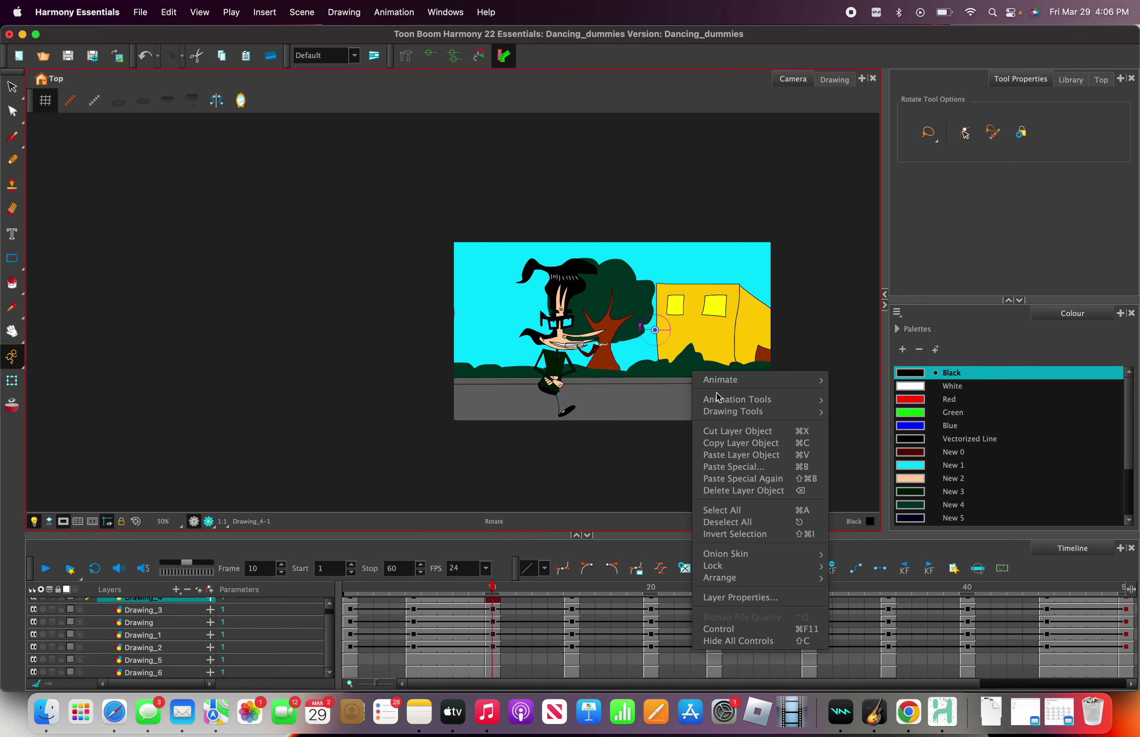
pyautogui.moveTo(718, 398)
pyautogui.click(858, 414)
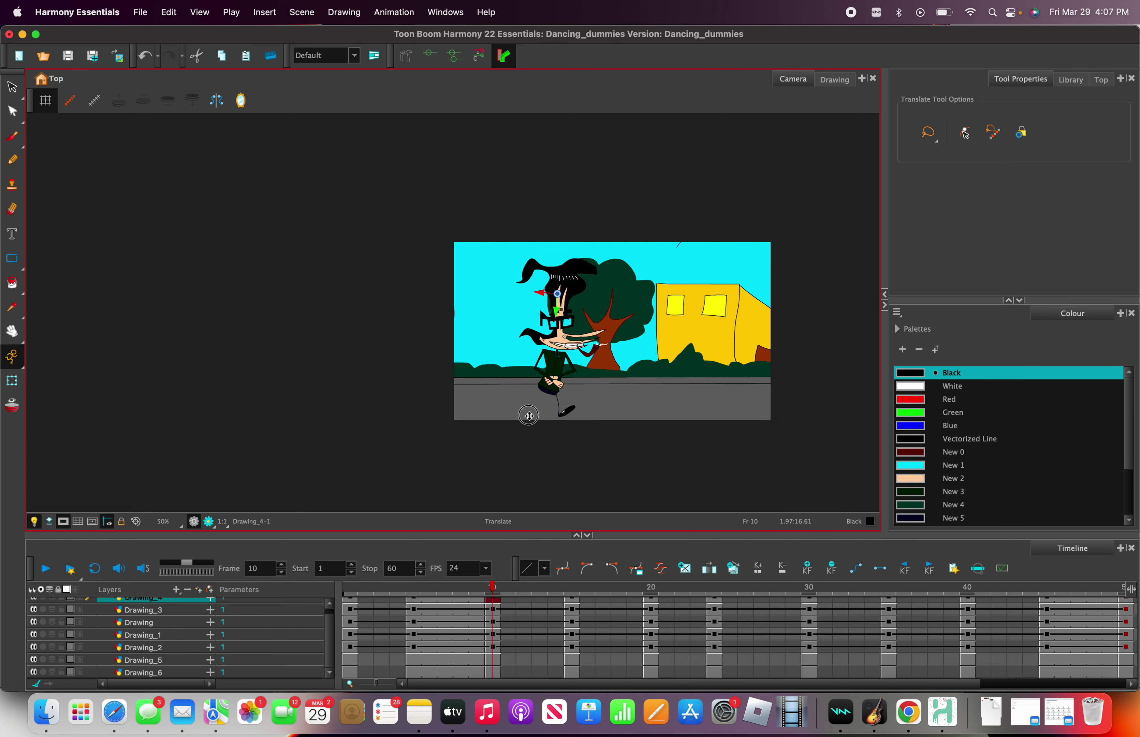
pyautogui.moveTo(529, 416); pyautogui.dragTo(438, 515)
pyautogui.scroll(2, 508, 487)
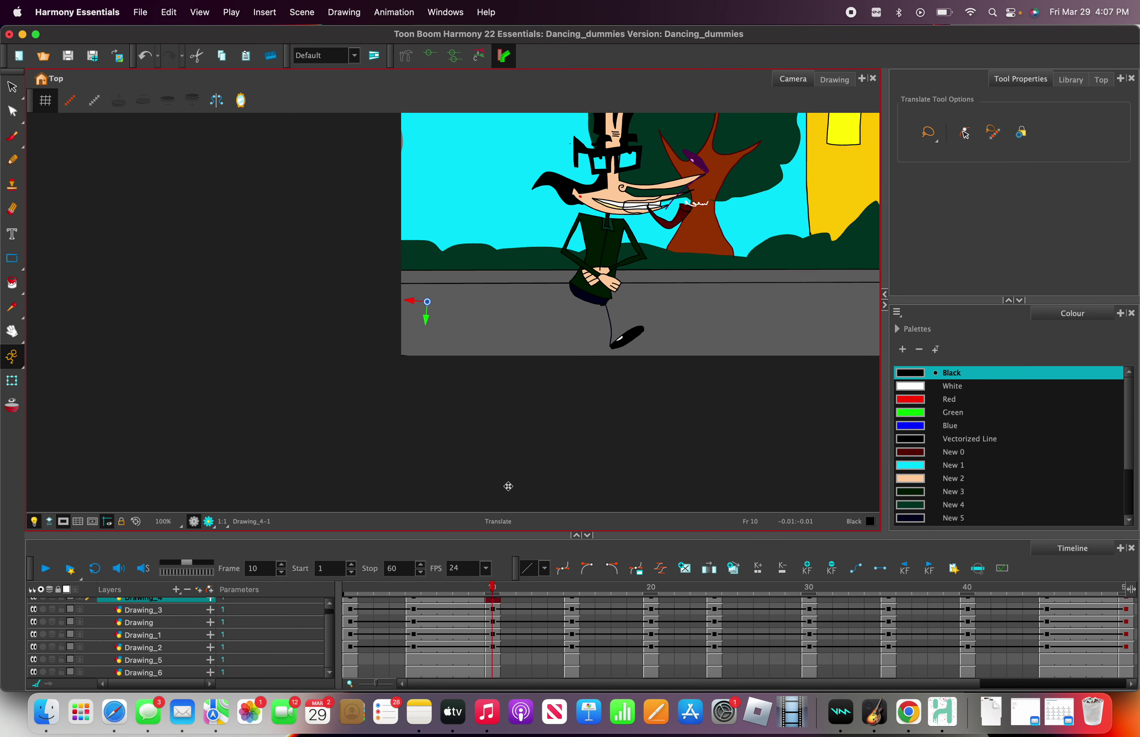
pyautogui.moveTo(558, 297); pyautogui.dragTo(463, 375)
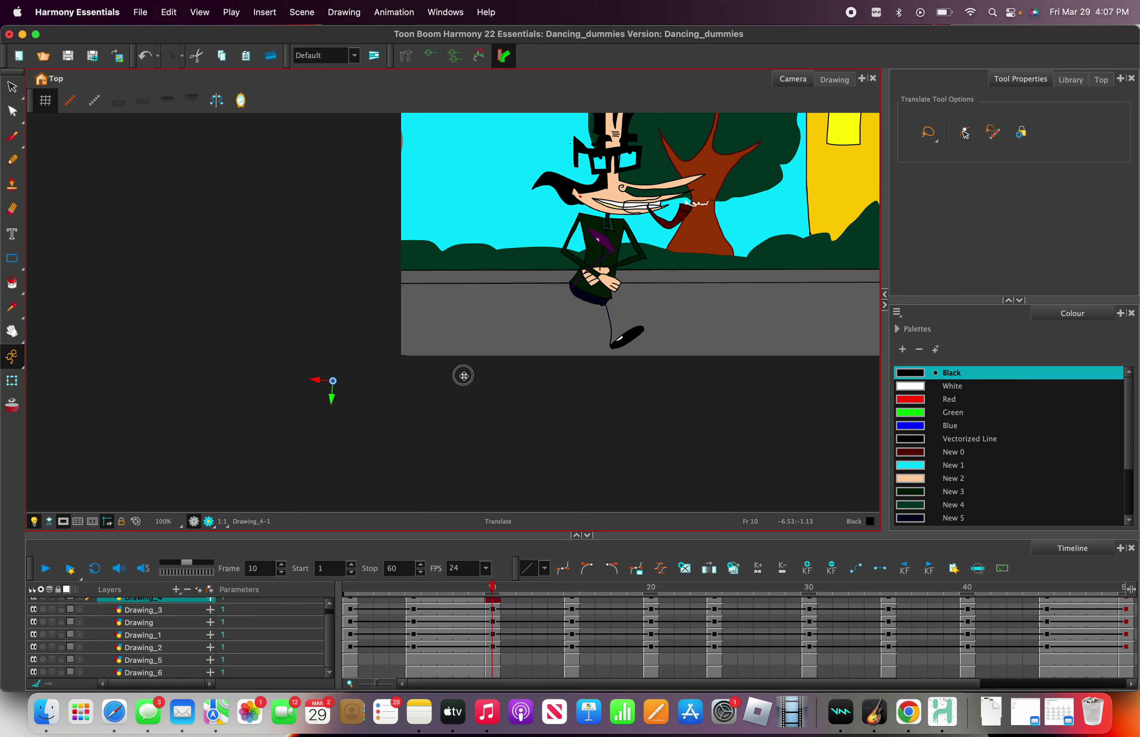
# Rotate the back leg on Drawing_4 upright at frame 10 and translate it so it attaches to the back of the hips
pyautogui.rightClick(517, 303)
pyautogui.moveTo(575, 332)
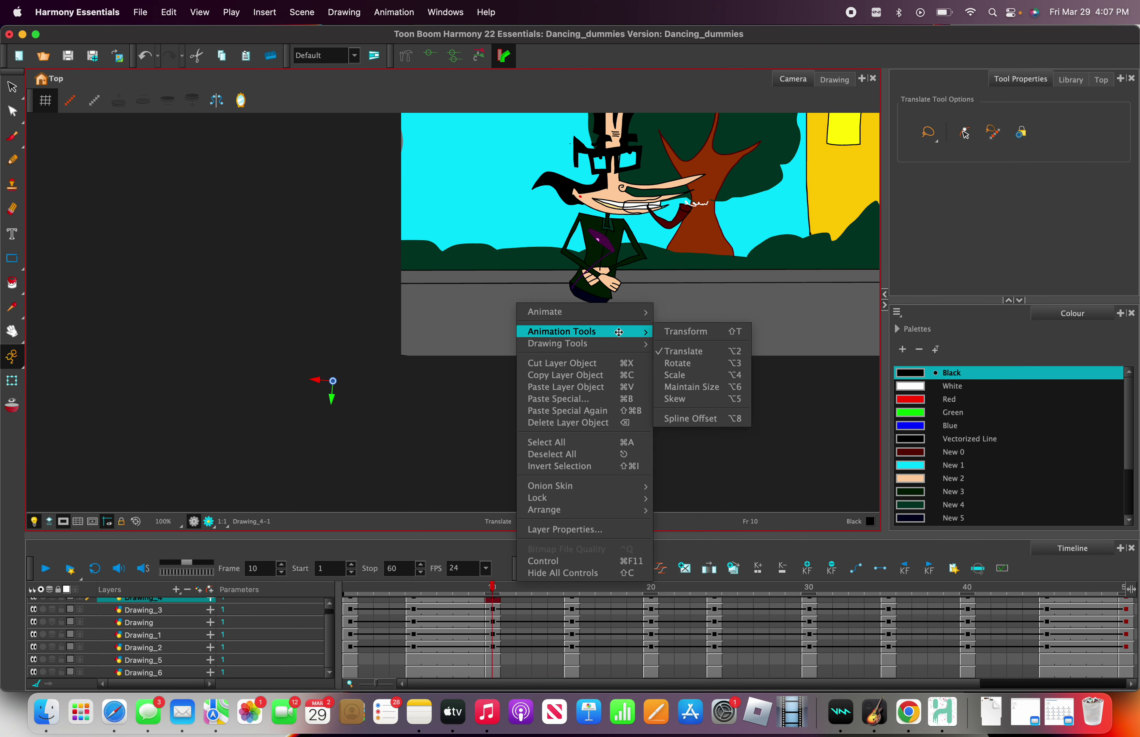
pyautogui.click(697, 365)
pyautogui.moveTo(697, 365)
pyautogui.mouseDown()
pyautogui.moveTo(568, 427)
pyautogui.moveTo(355, 411)
pyautogui.mouseUp()
pyautogui.rightClick(340, 378)
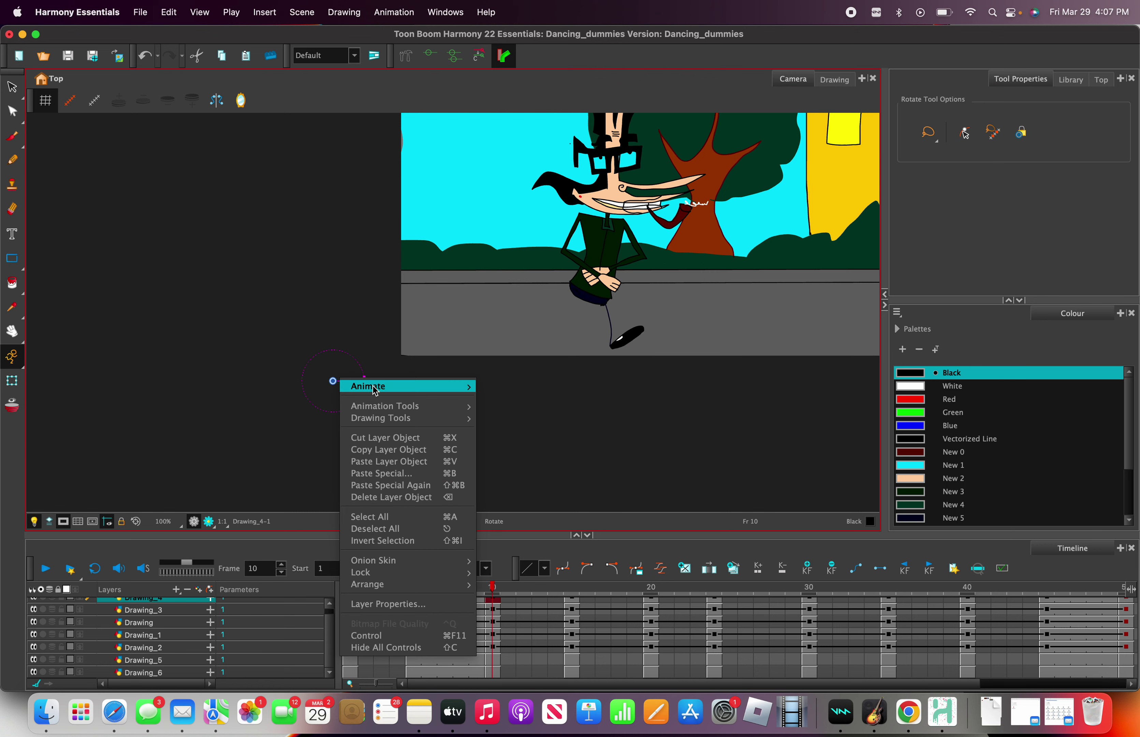
pyautogui.moveTo(395, 405)
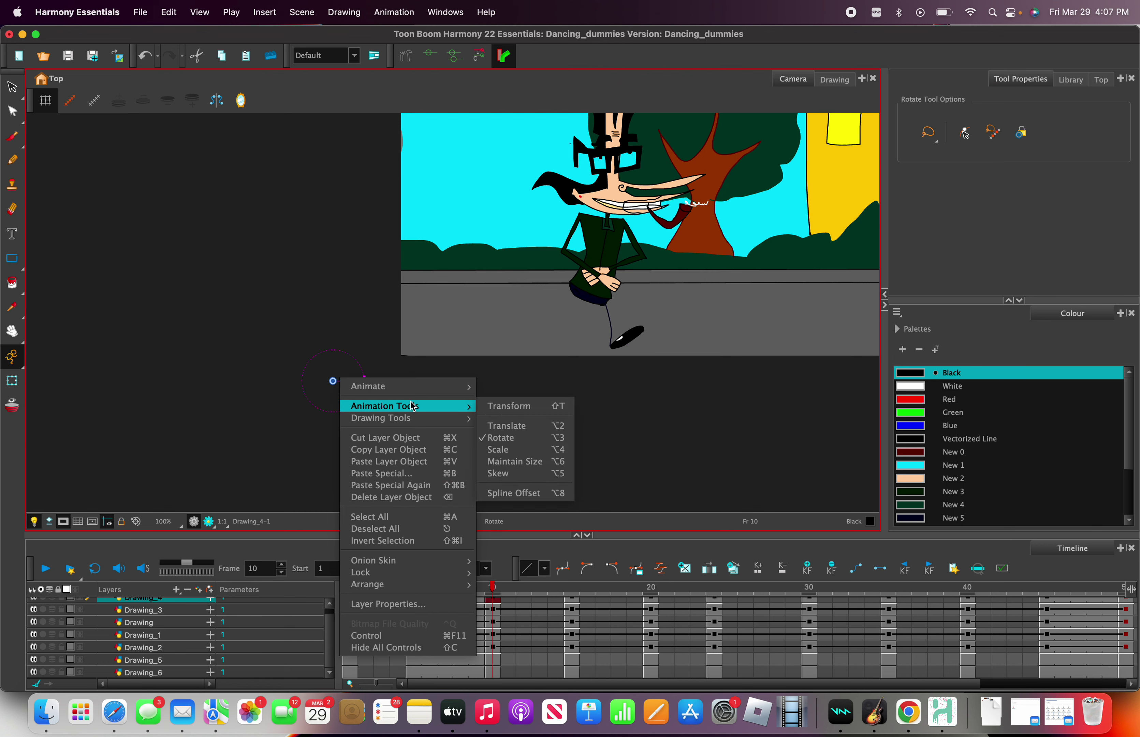
pyautogui.click(504, 426)
pyautogui.moveTo(372, 427); pyautogui.dragTo(690, 310)
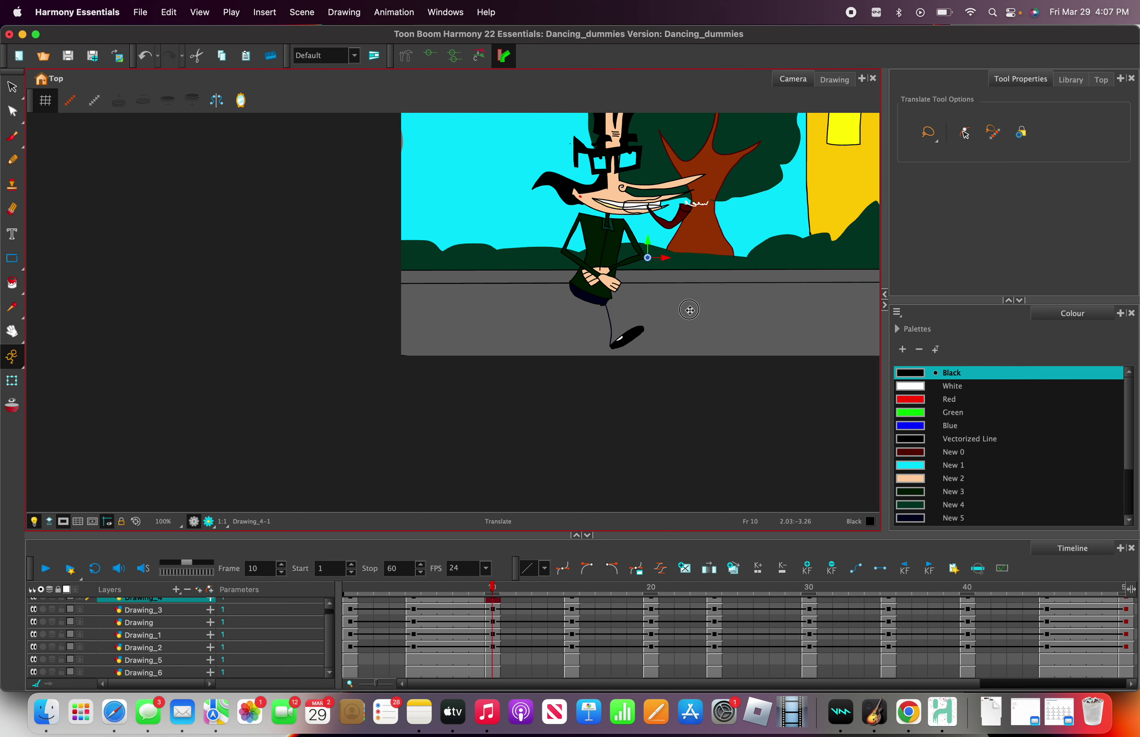
pyautogui.moveTo(567, 303); pyautogui.dragTo(814, 208)
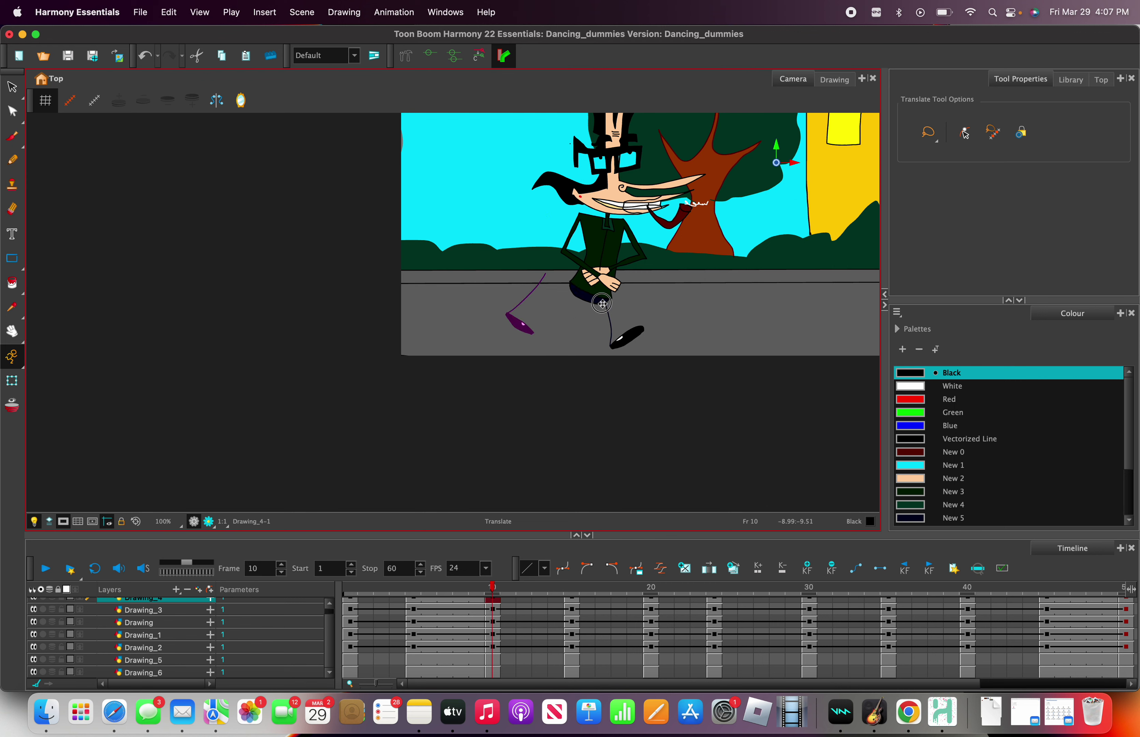
pyautogui.moveTo(602, 303); pyautogui.dragTo(633, 303)
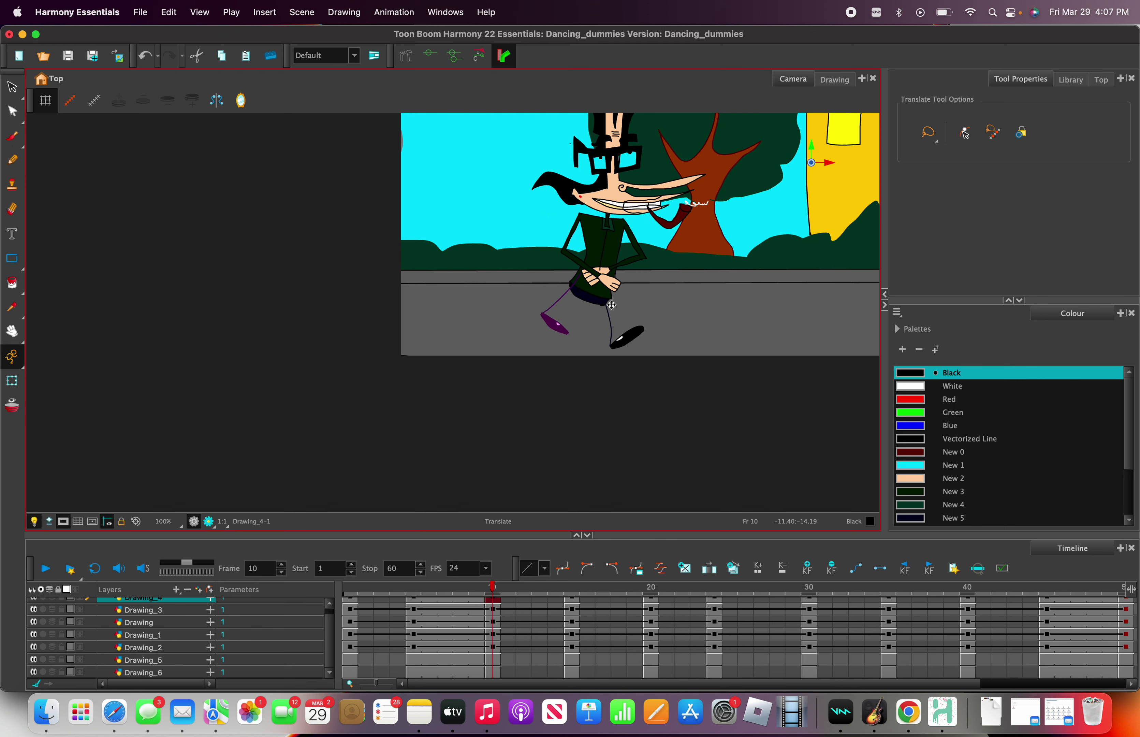
# Rotate the front leg on Drawing_3 clockwise at frame 10 so its raised toe tips down toward the ground
pyautogui.scroll(1, 596, 342)
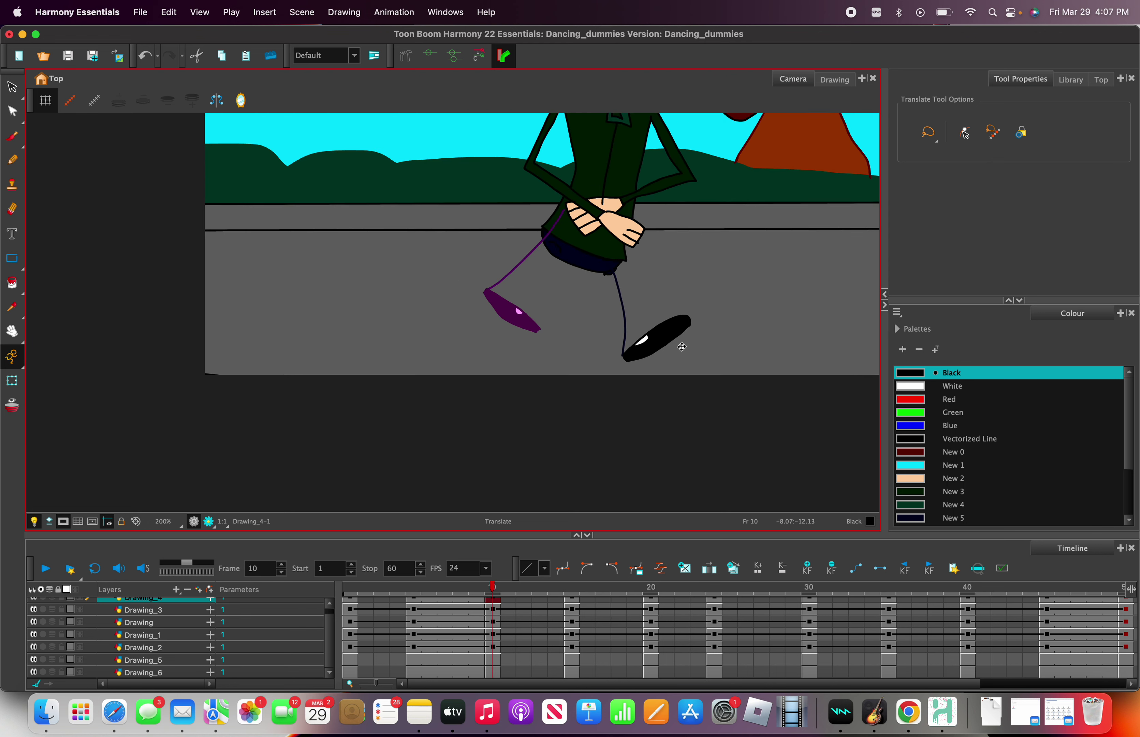
pyautogui.click(160, 615)
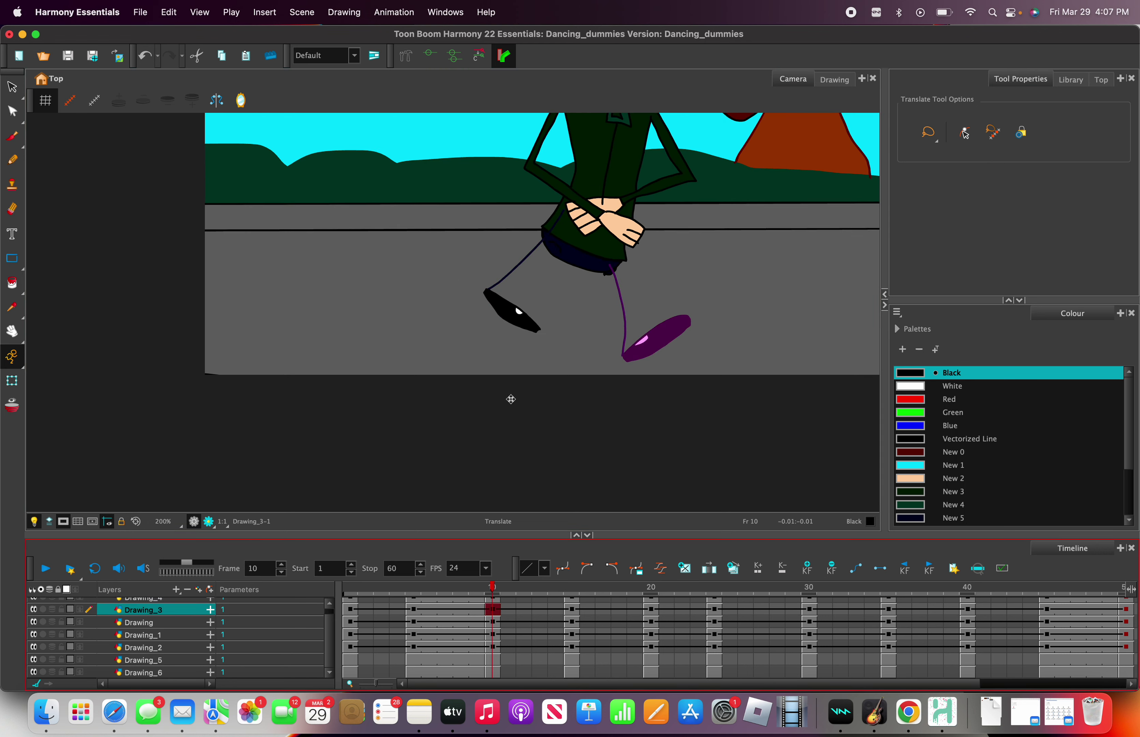
pyautogui.rightClick(643, 340)
pyautogui.moveTo(690, 368)
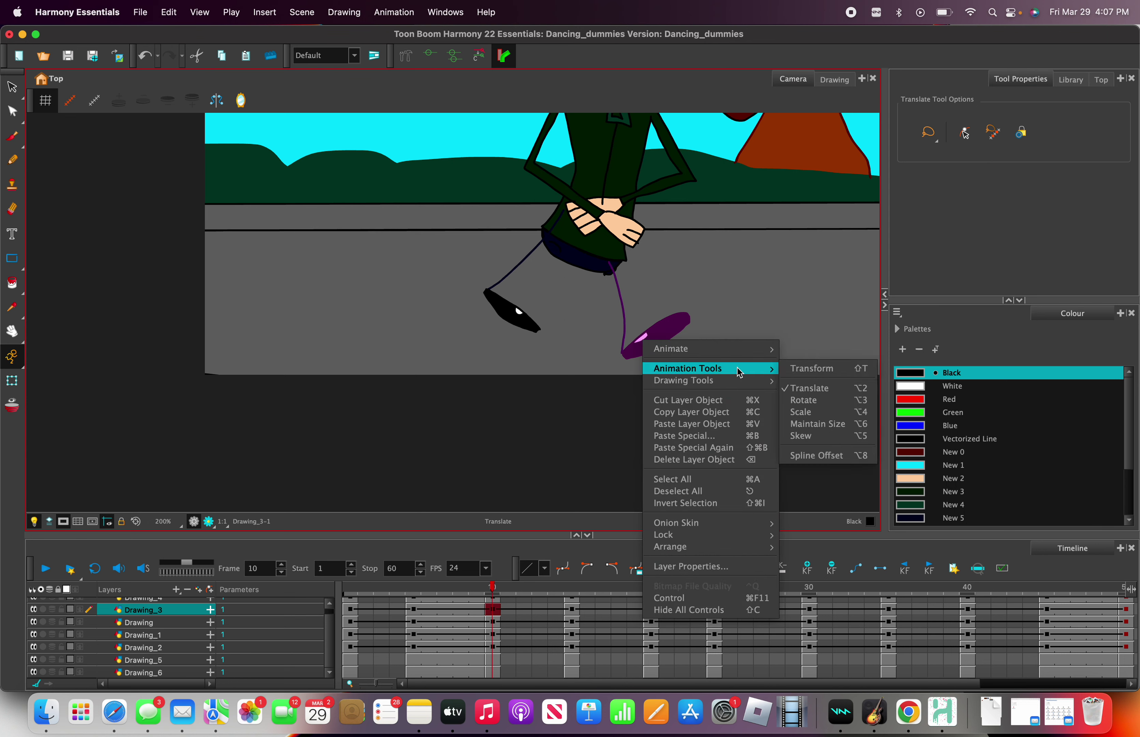
pyautogui.click(807, 401)
pyautogui.moveTo(679, 377); pyautogui.dragTo(542, 194)
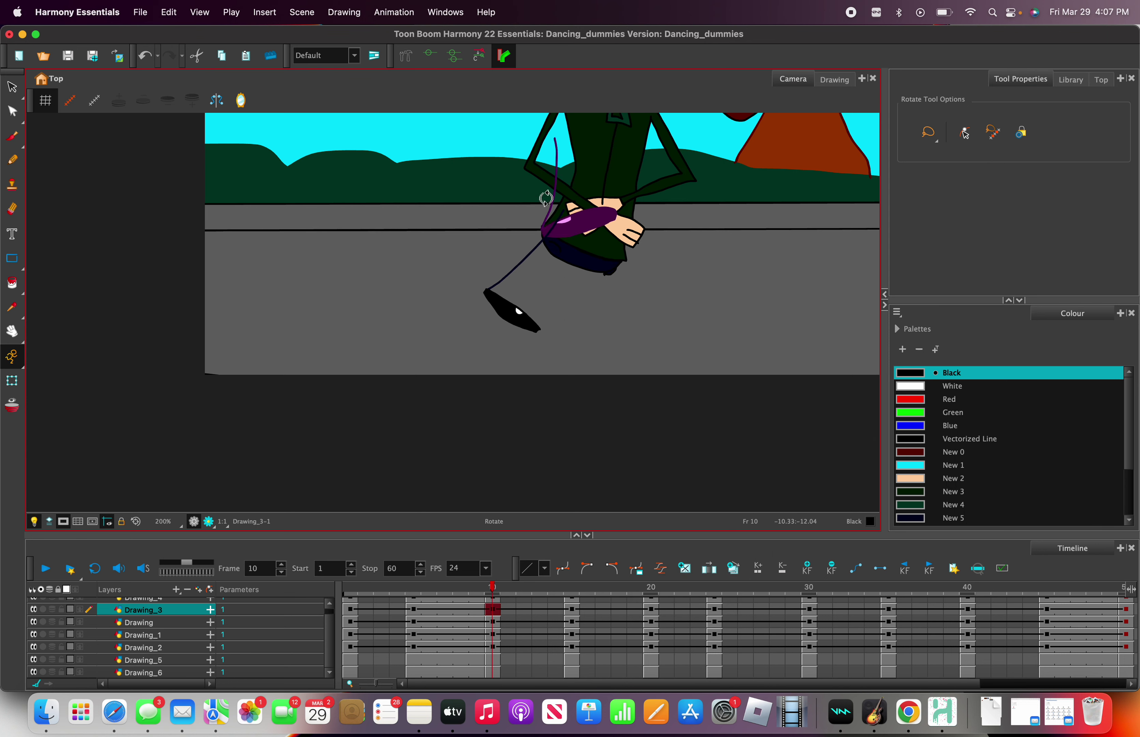
# Translate the rotated front leg down at frame 10 so it hangs beneath the hips
pyautogui.rightClick(541, 194)
pyautogui.moveTo(597, 224)
pyautogui.click(713, 245)
pyautogui.moveTo(602, 245); pyautogui.dragTo(609, 348)
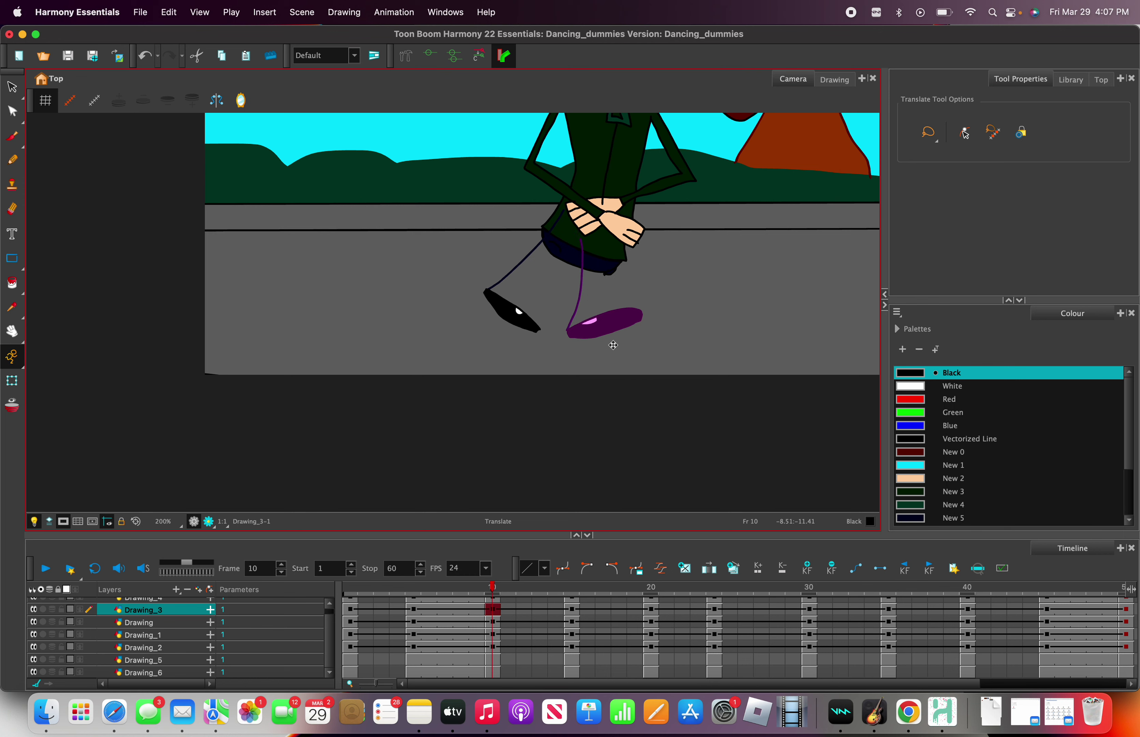
# Try to place the front leg layer Drawing_3 beneath the hip layer Drawing_2 in the layer stack, and undo each attempt
pyautogui.moveTo(156, 613); pyautogui.dragTo(180, 649)
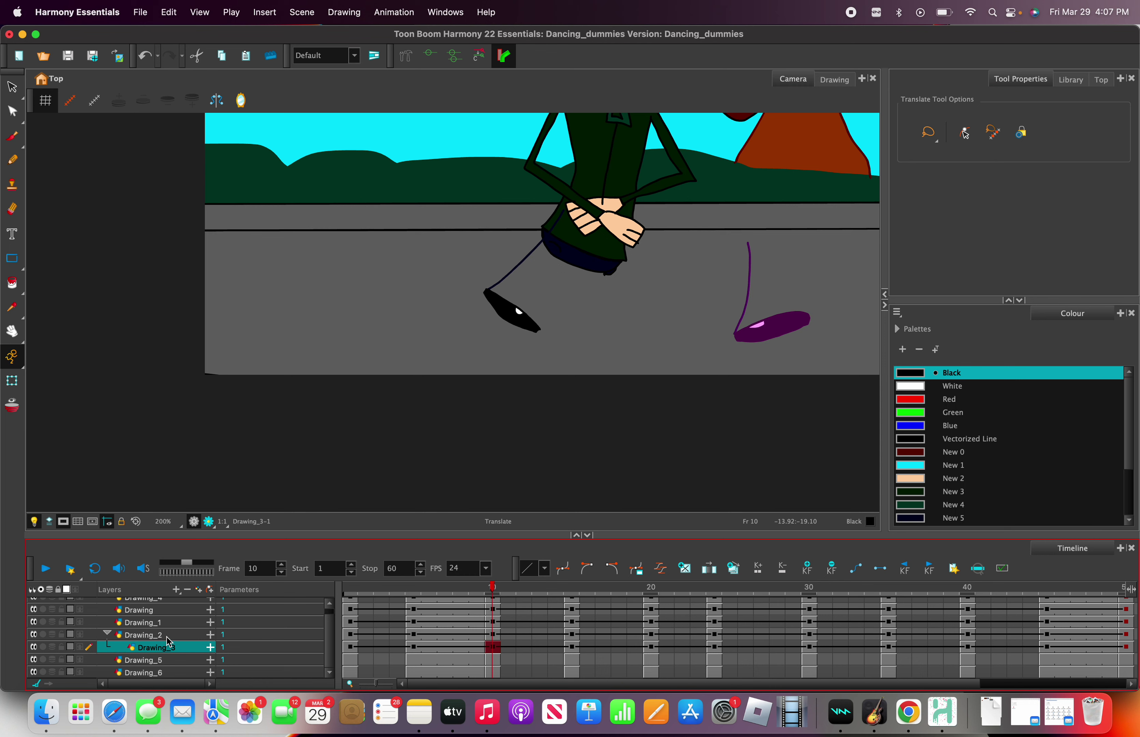
pyautogui.press('super+z')
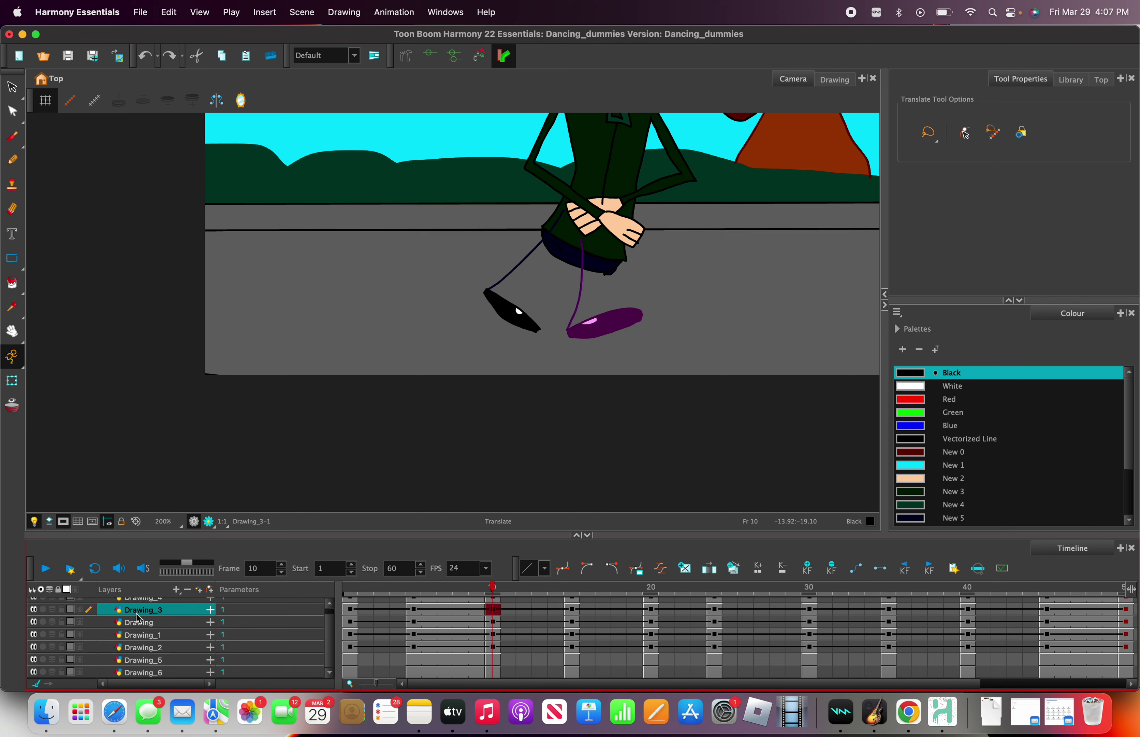
pyautogui.moveTo(138, 615); pyautogui.dragTo(160, 673)
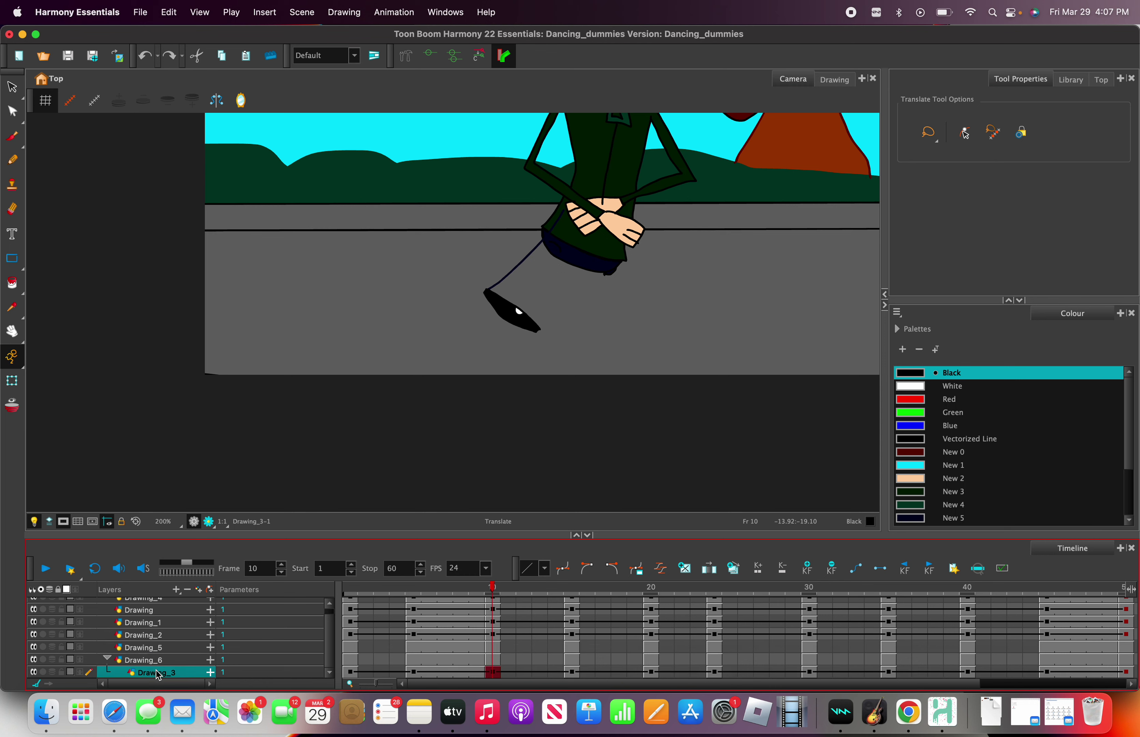
pyautogui.press('super+z')
pyautogui.moveTo(176, 630); pyautogui.dragTo(176, 670)
pyautogui.press('super+z')
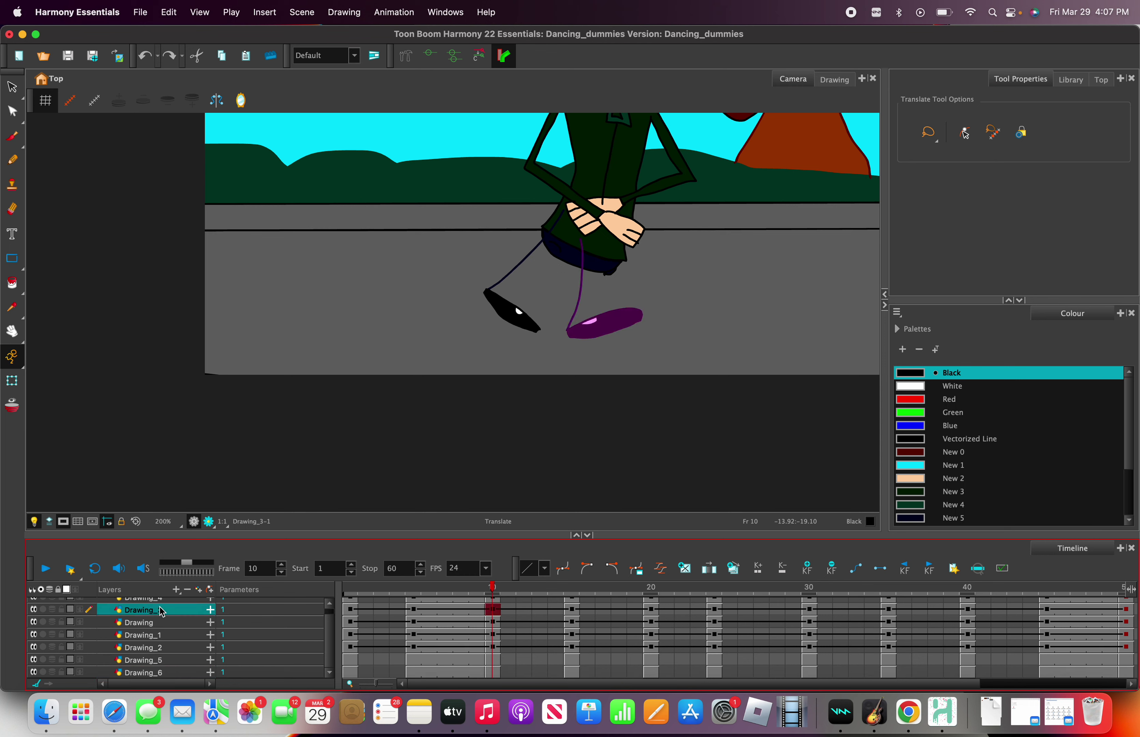
pyautogui.moveTo(162, 612); pyautogui.dragTo(176, 650)
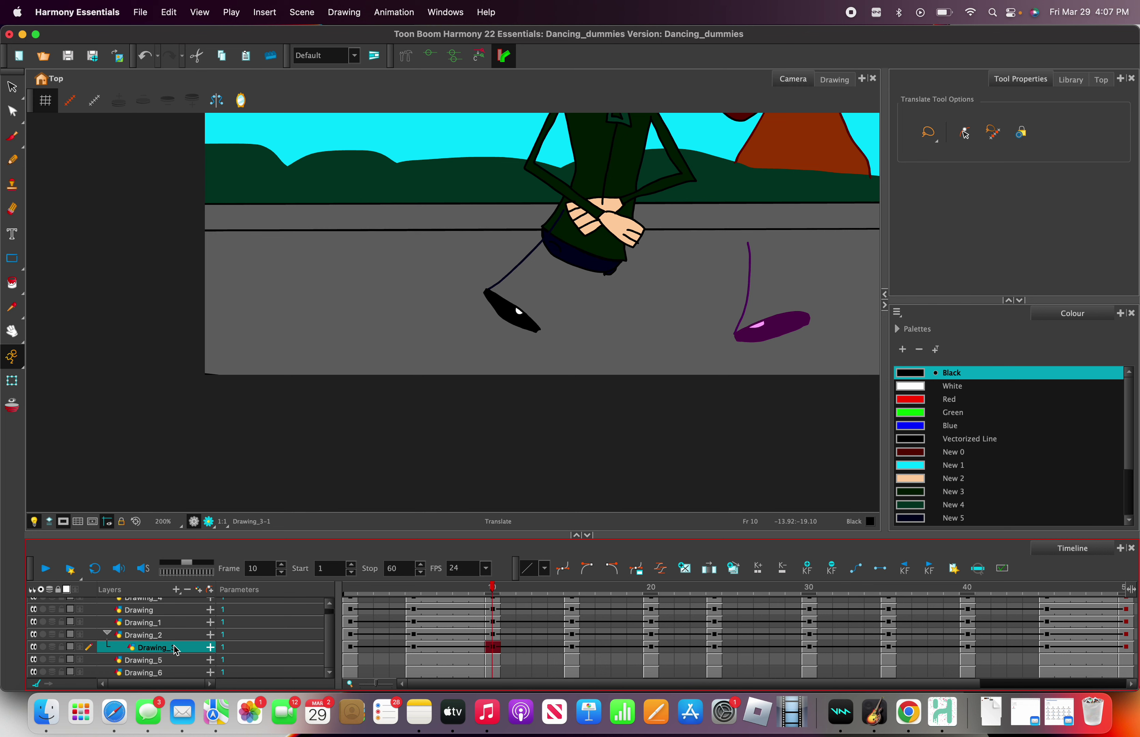
pyautogui.press('super+z')
# Move the hip layer Drawing_2 directly above Drawing_3 in the layer stack
pyautogui.click(173, 622)
pyautogui.click(176, 634)
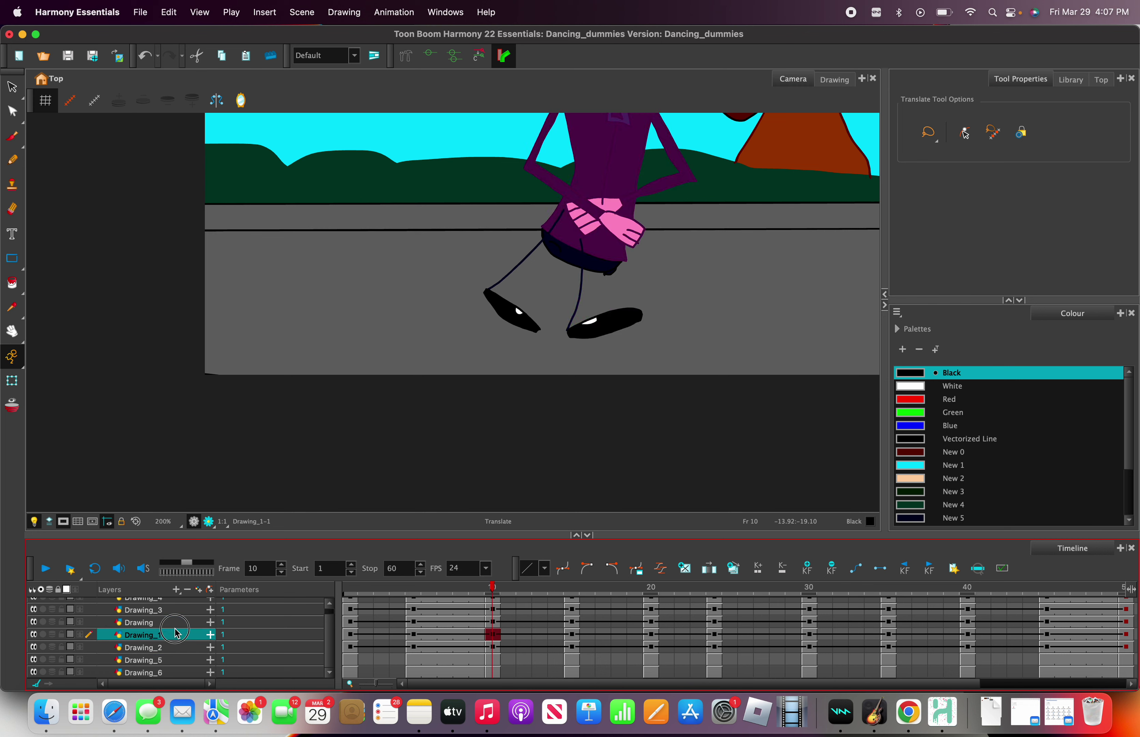
pyautogui.click(181, 649)
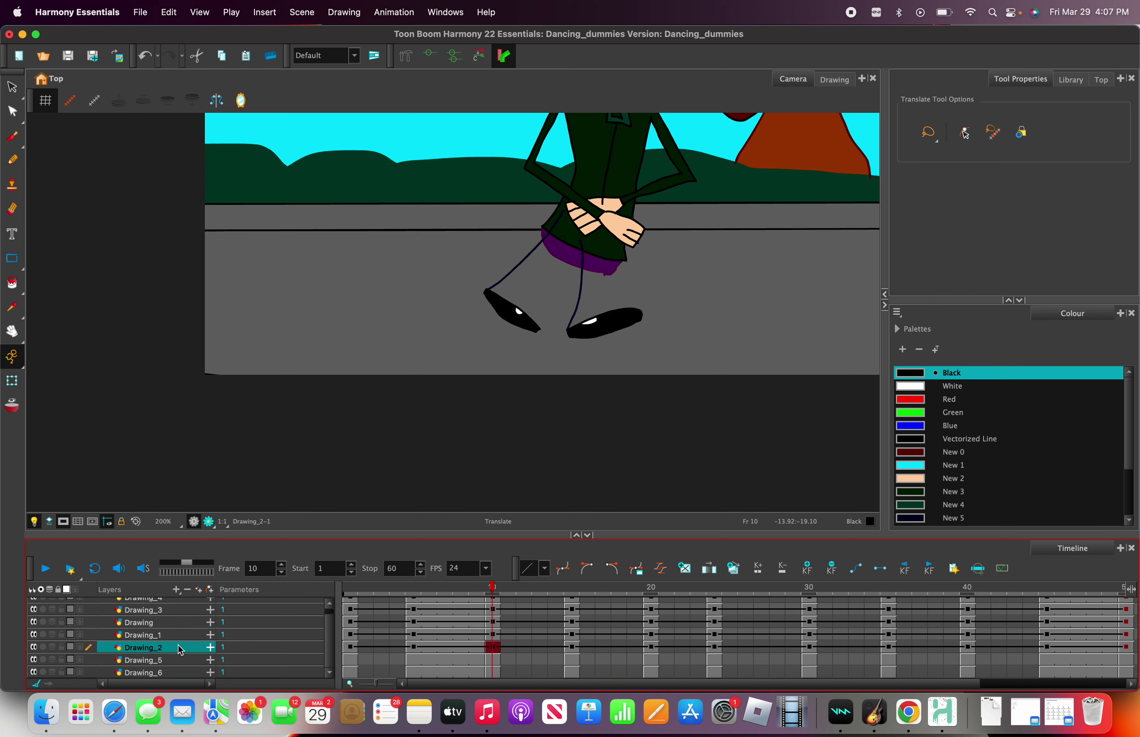
pyautogui.moveTo(178, 642); pyautogui.dragTo(164, 608)
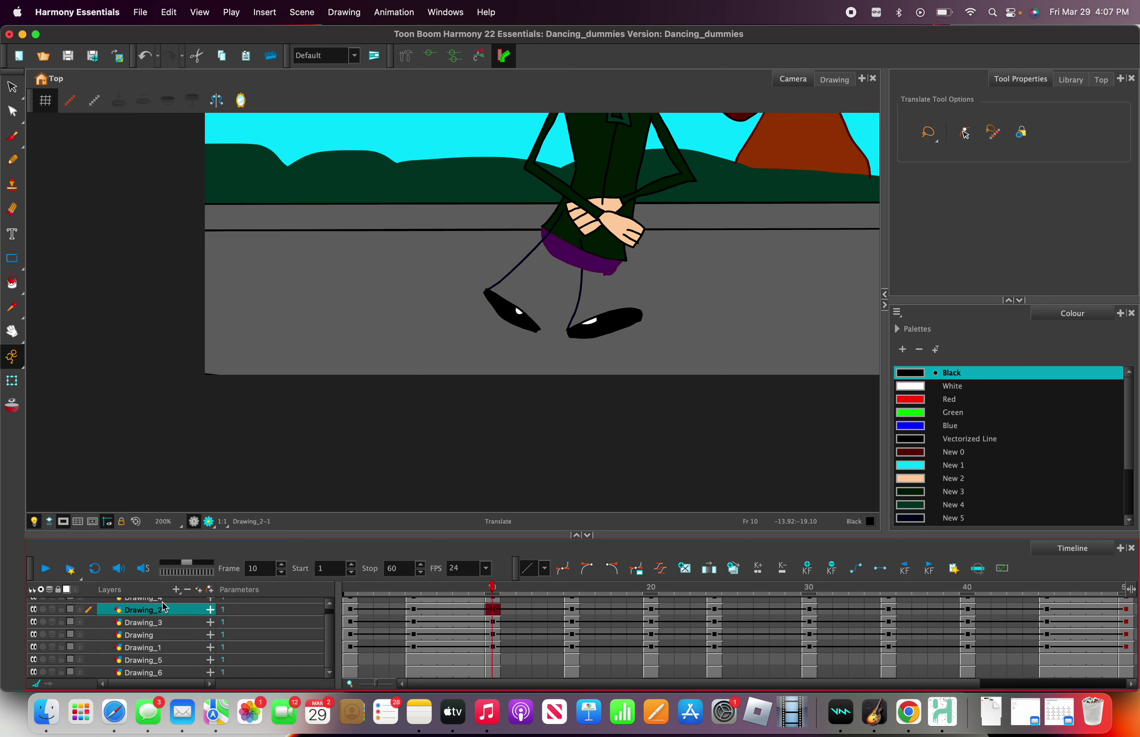
# Shift the front leg on Drawing_3 slightly forward at frame 10 so it attaches under the front of the hips
pyautogui.scroll(-1, 453, 372)
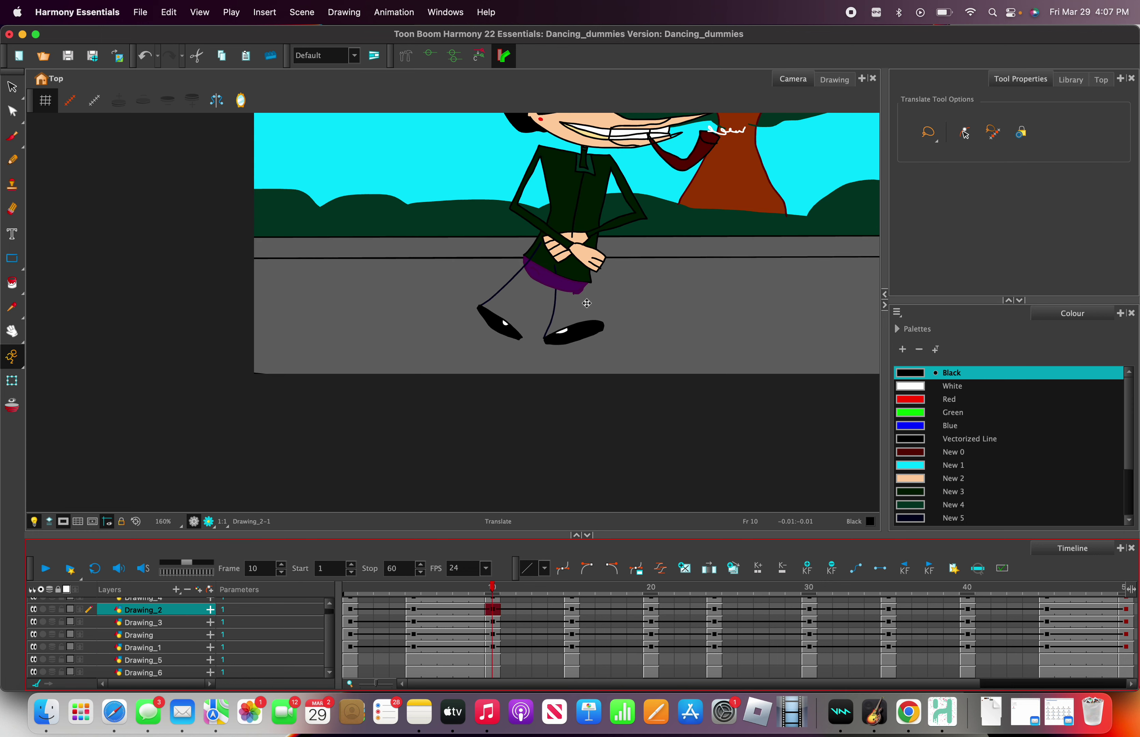
pyautogui.scroll(-2, 587, 303)
pyautogui.scroll(-2, 649, 260)
pyautogui.scroll(4, 648, 260)
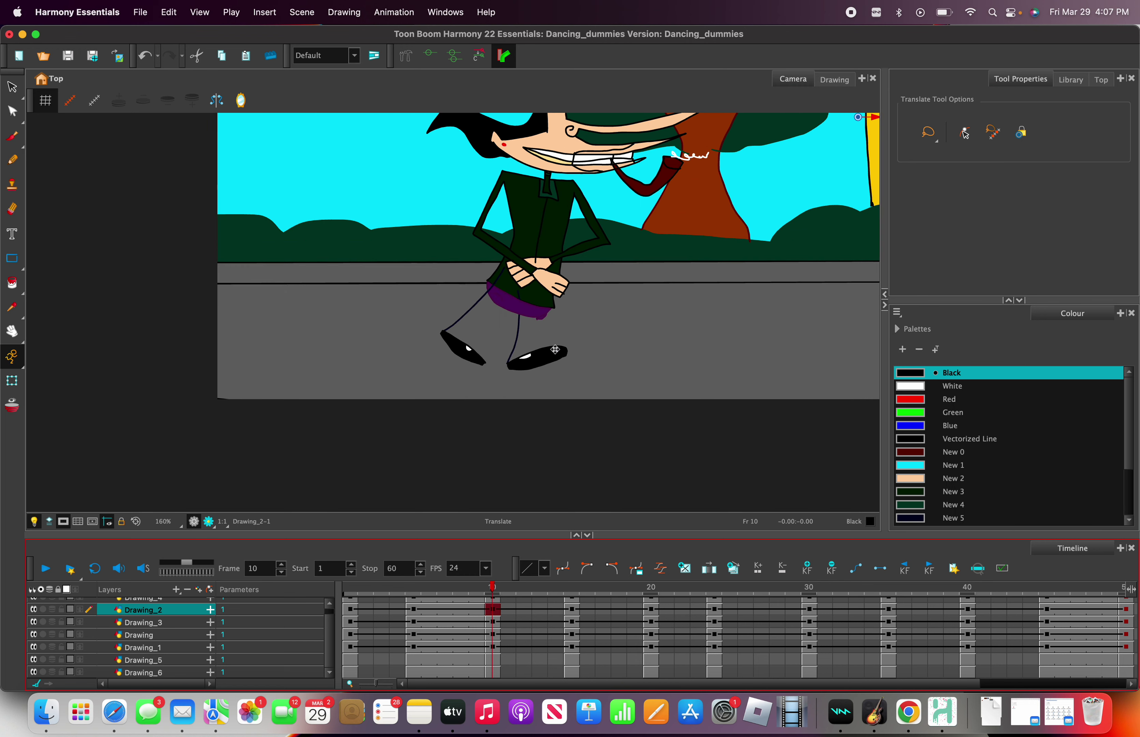
pyautogui.click(178, 622)
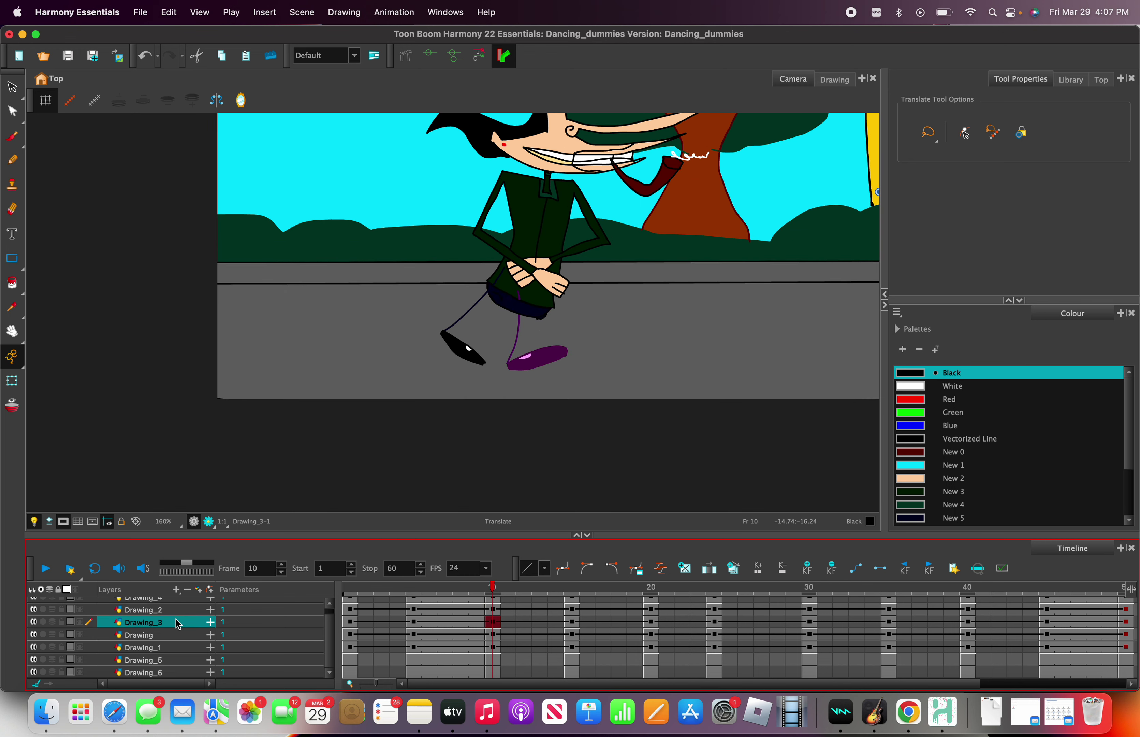
pyautogui.moveTo(540, 362); pyautogui.dragTo(564, 367)
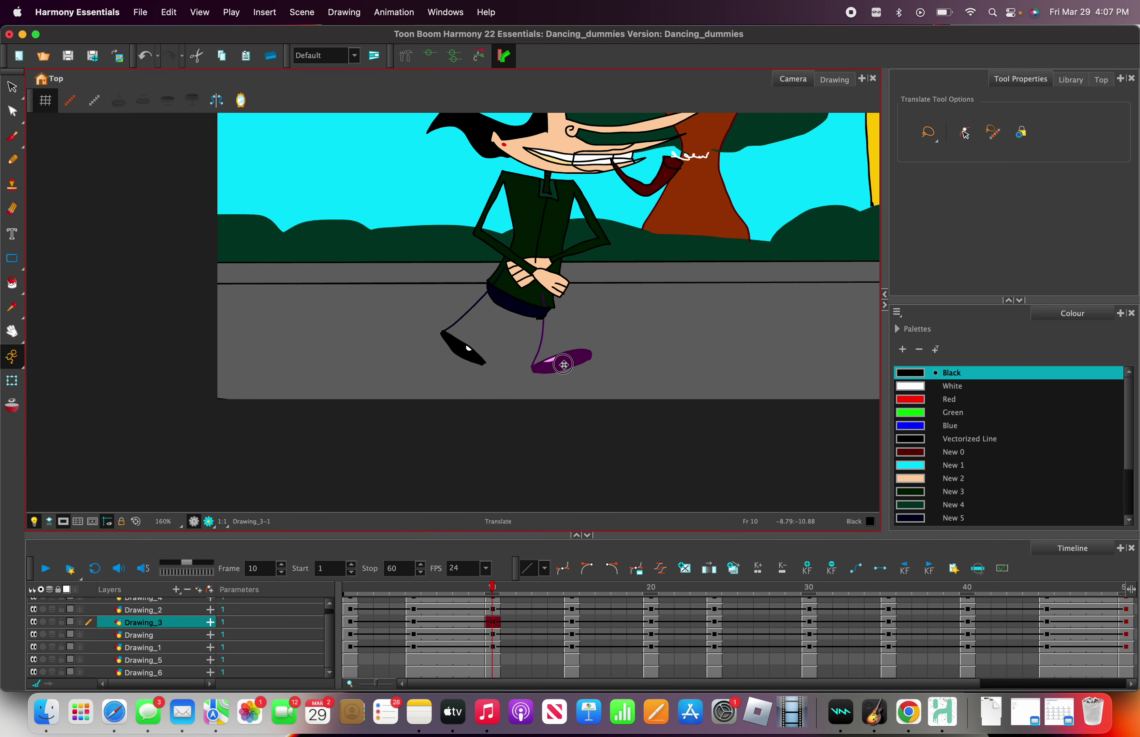
# Rotate the torso on Drawing_1 slightly counterclockwise at frame 10 so it stands upright
pyautogui.scroll(1, 189, 647)
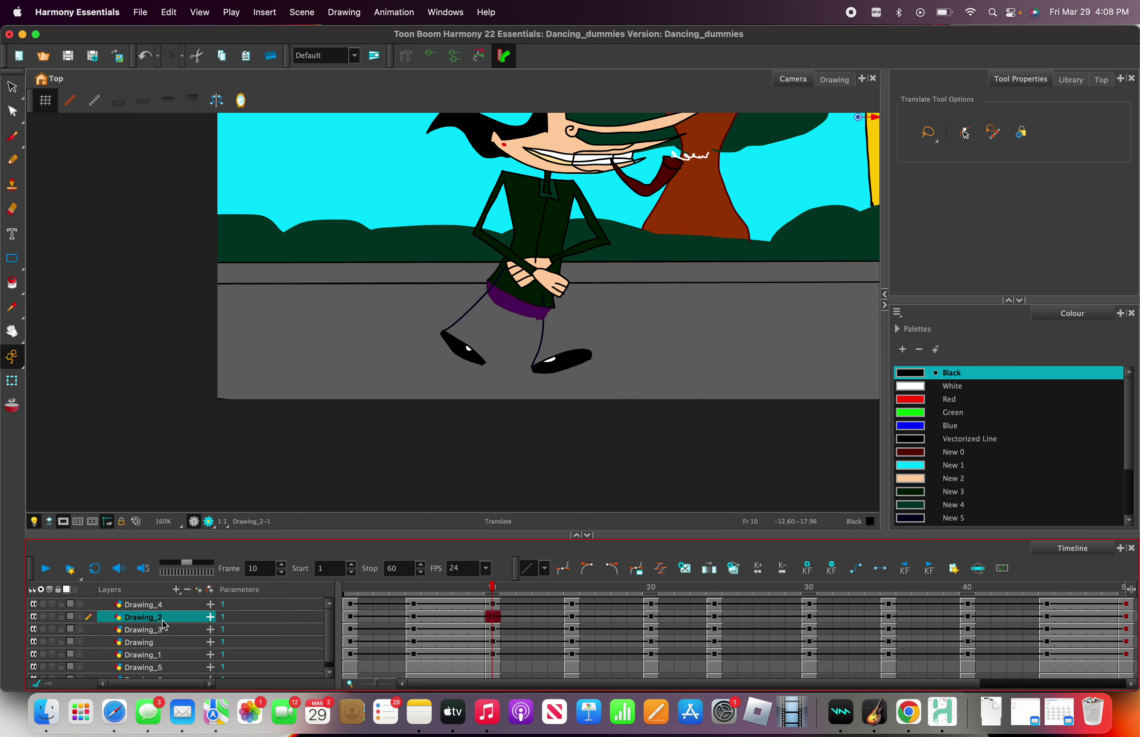
pyautogui.click(148, 620)
pyautogui.click(160, 644)
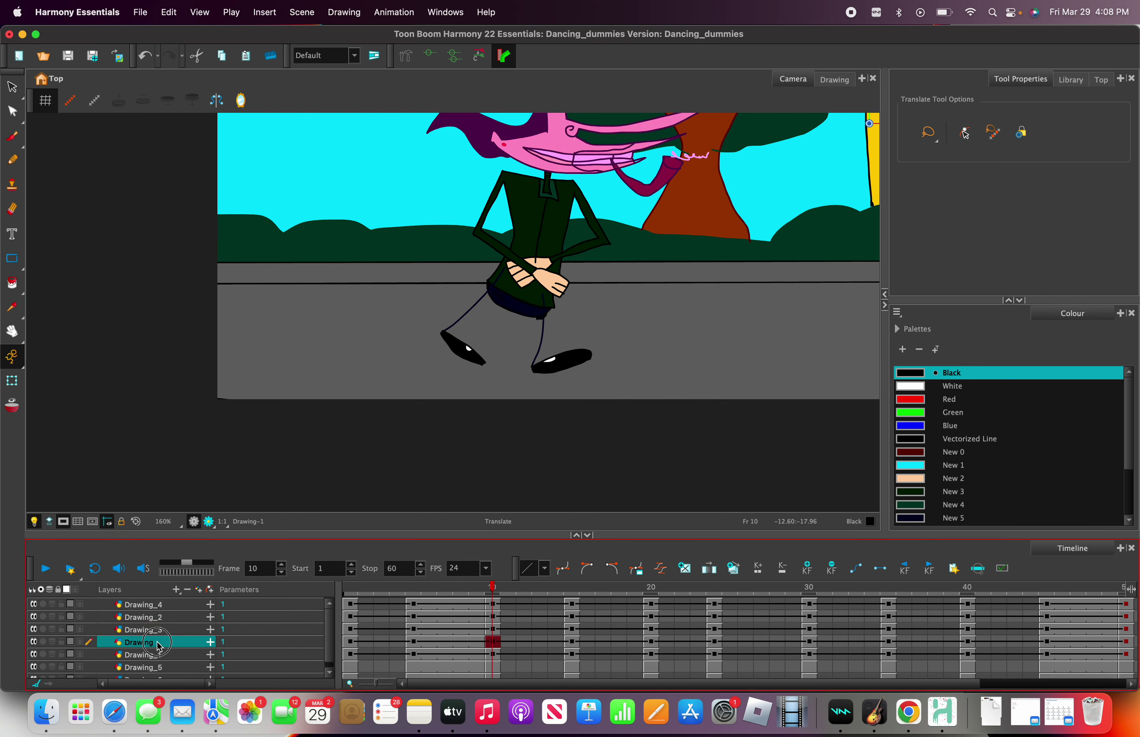
pyautogui.click(172, 661)
pyautogui.rightClick(515, 247)
pyautogui.moveTo(564, 287)
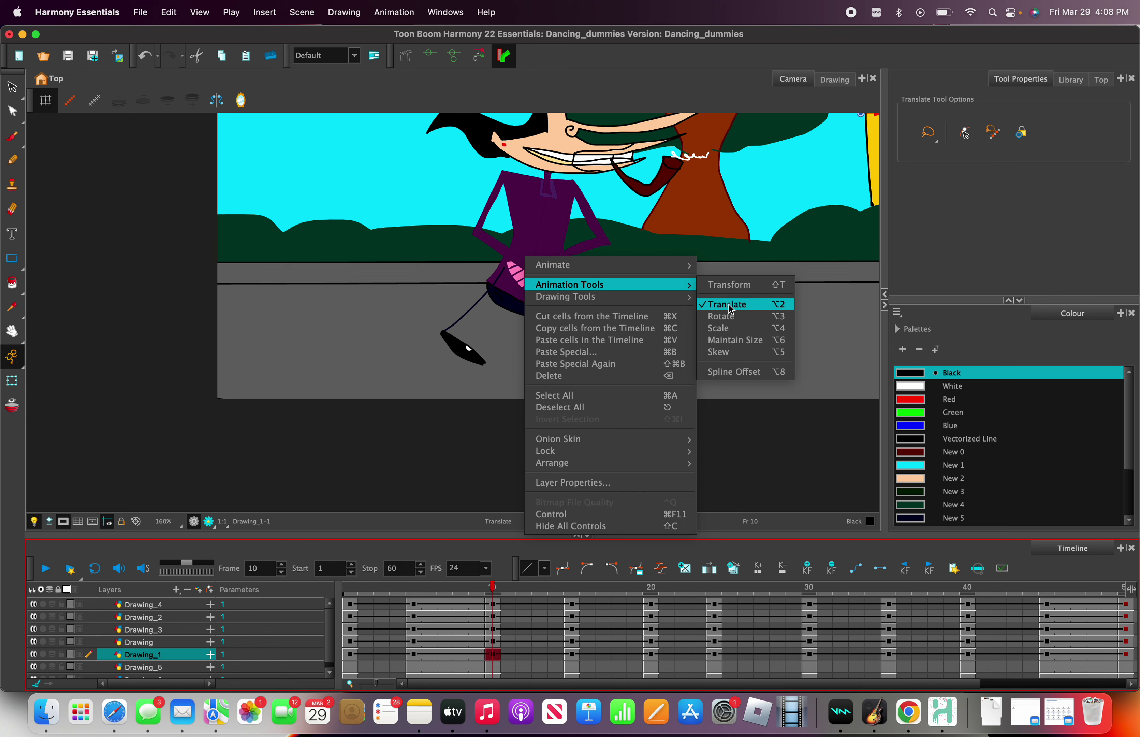
pyautogui.click(721, 316)
pyautogui.moveTo(610, 237); pyautogui.dragTo(670, 272)
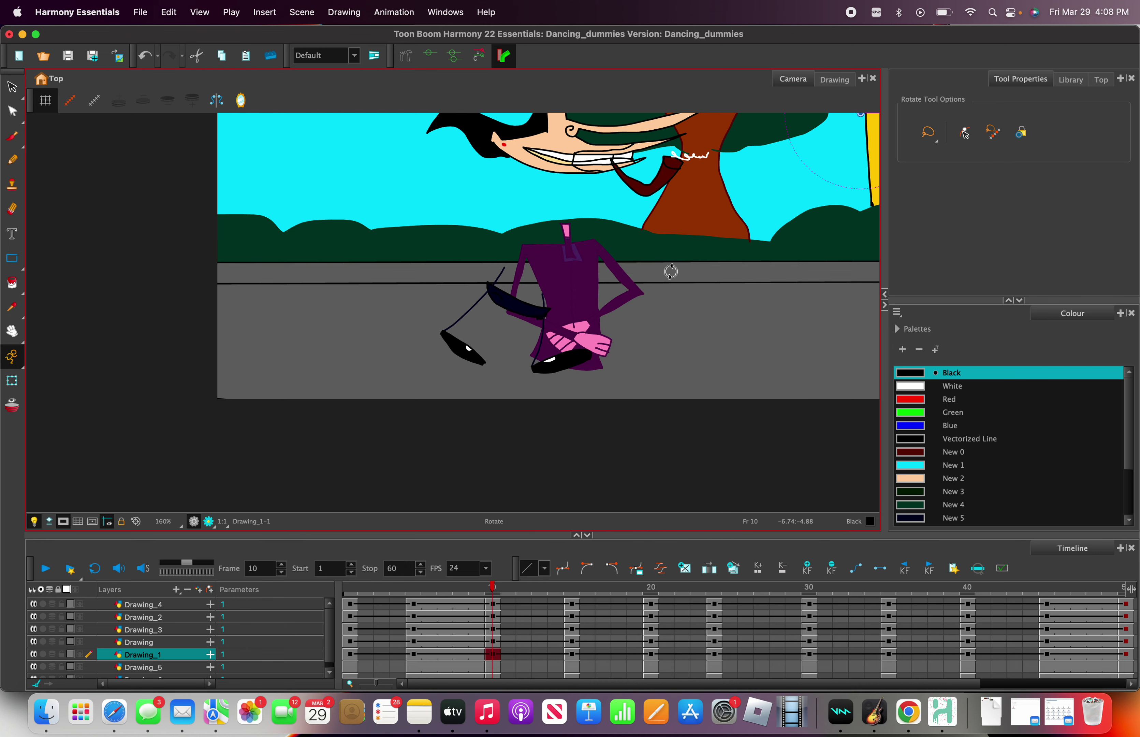
# Translate the rotated torso up and back at frame 10 so it sits between the head and the hips
pyautogui.rightClick(618, 297)
pyautogui.moveTo(671, 326)
pyautogui.click(804, 345)
pyautogui.moveTo(638, 317); pyautogui.dragTo(592, 255)
pyautogui.scroll(-2, 591, 278)
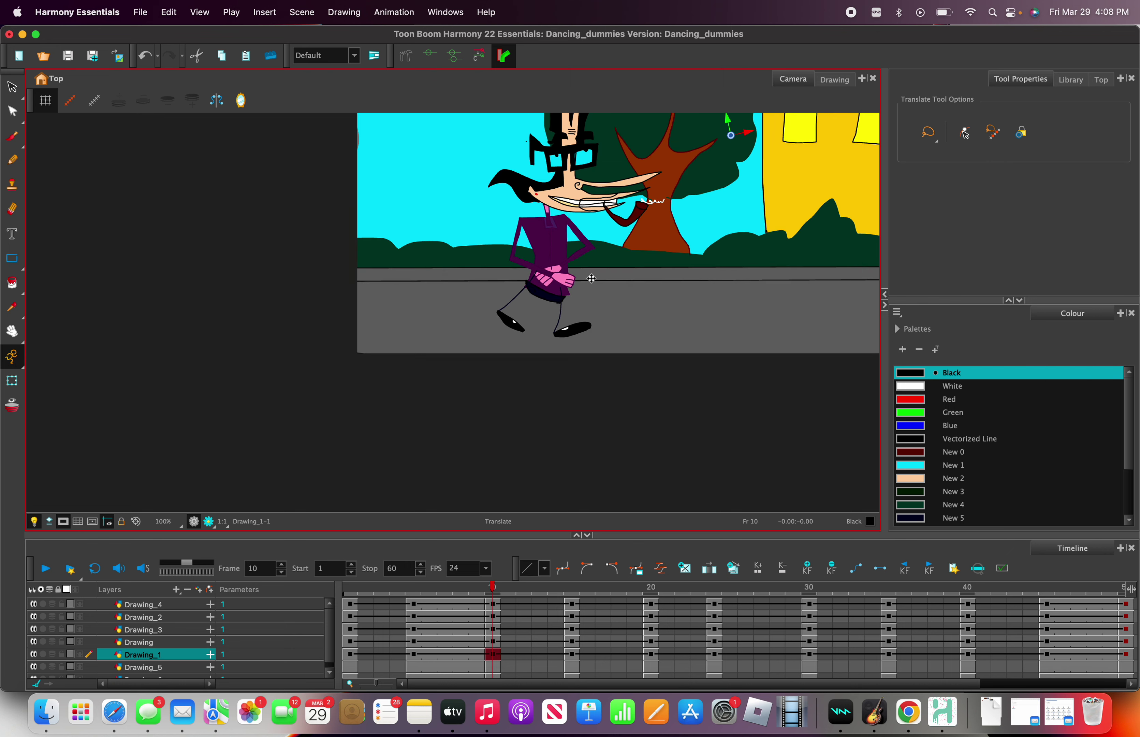
# Shift the head on the Drawing layer slightly back at frame 10 so it lines up over the neck
pyautogui.scroll(-2, 591, 278)
pyautogui.scroll(2, 631, 197)
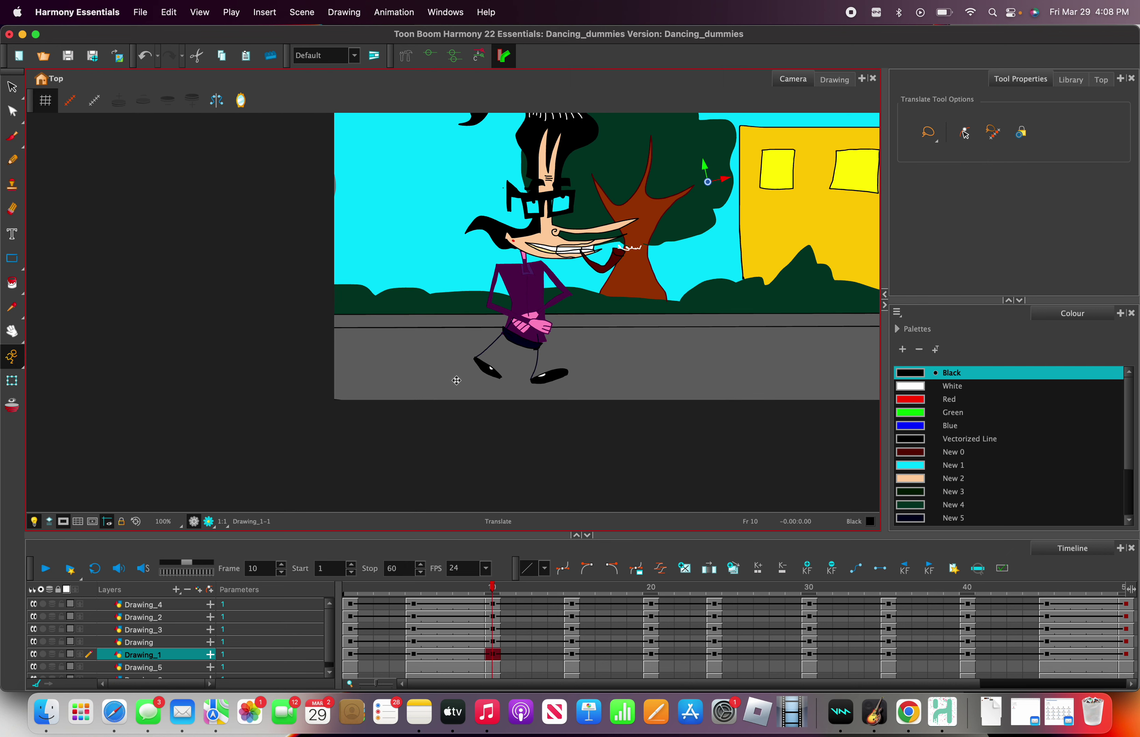
pyautogui.click(149, 643)
pyautogui.moveTo(533, 247); pyautogui.dragTo(522, 246)
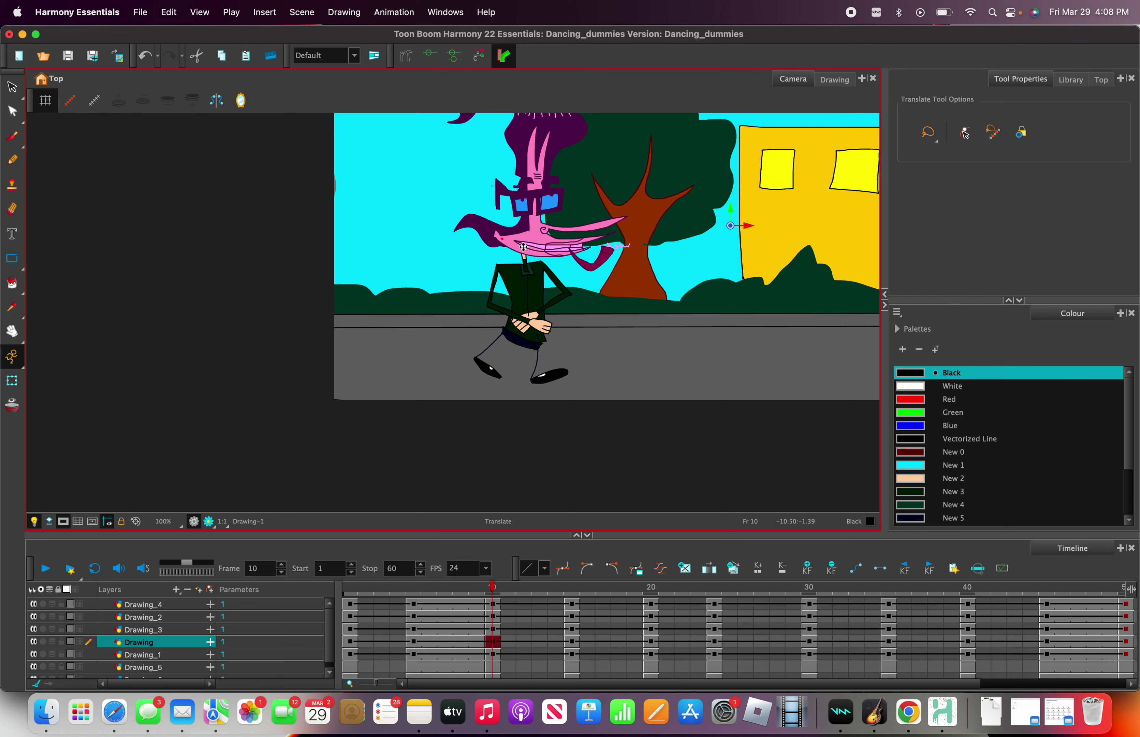
pyautogui.moveTo(489, 591)
pyautogui.mouseDown()
pyautogui.moveTo(425, 589)
pyautogui.moveTo(509, 588)
pyautogui.moveTo(391, 577)
pyautogui.moveTo(498, 584)
pyautogui.mouseUp()
pyautogui.press(',')
# Lower the front leg on Drawing_3 slightly at frame 10 so its foot sits further down on the road
pyautogui.scroll(2, 565, 369)
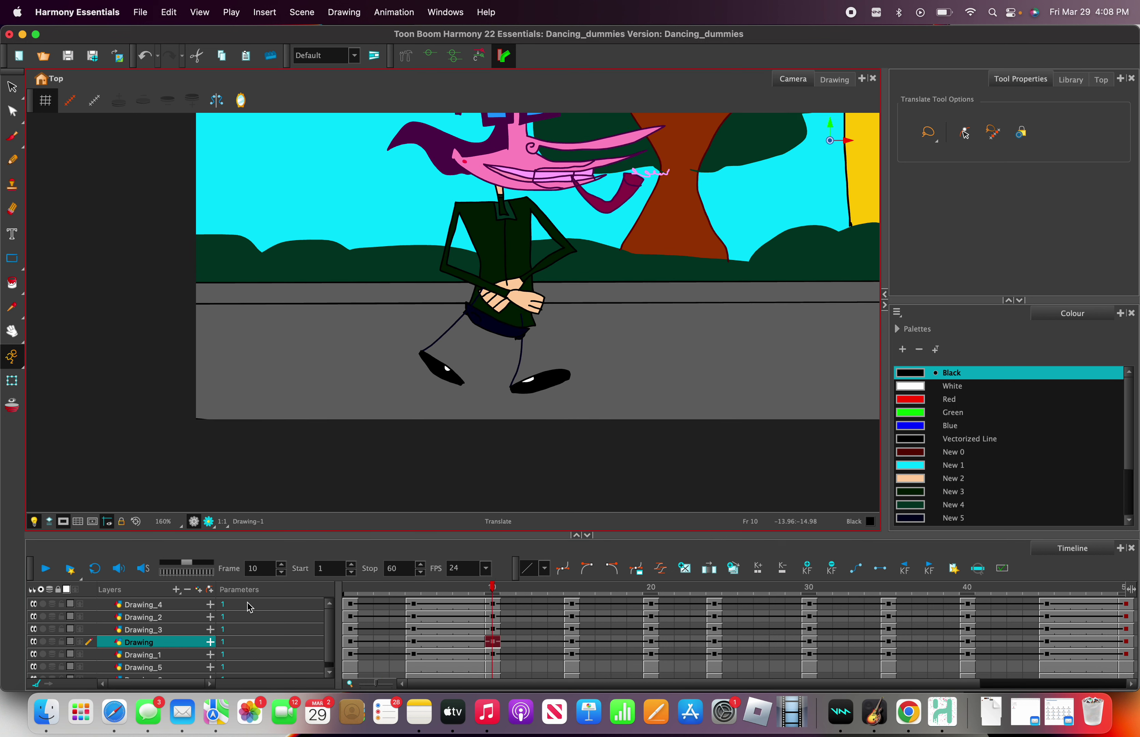
pyautogui.click(177, 667)
pyautogui.click(174, 655)
pyautogui.click(173, 629)
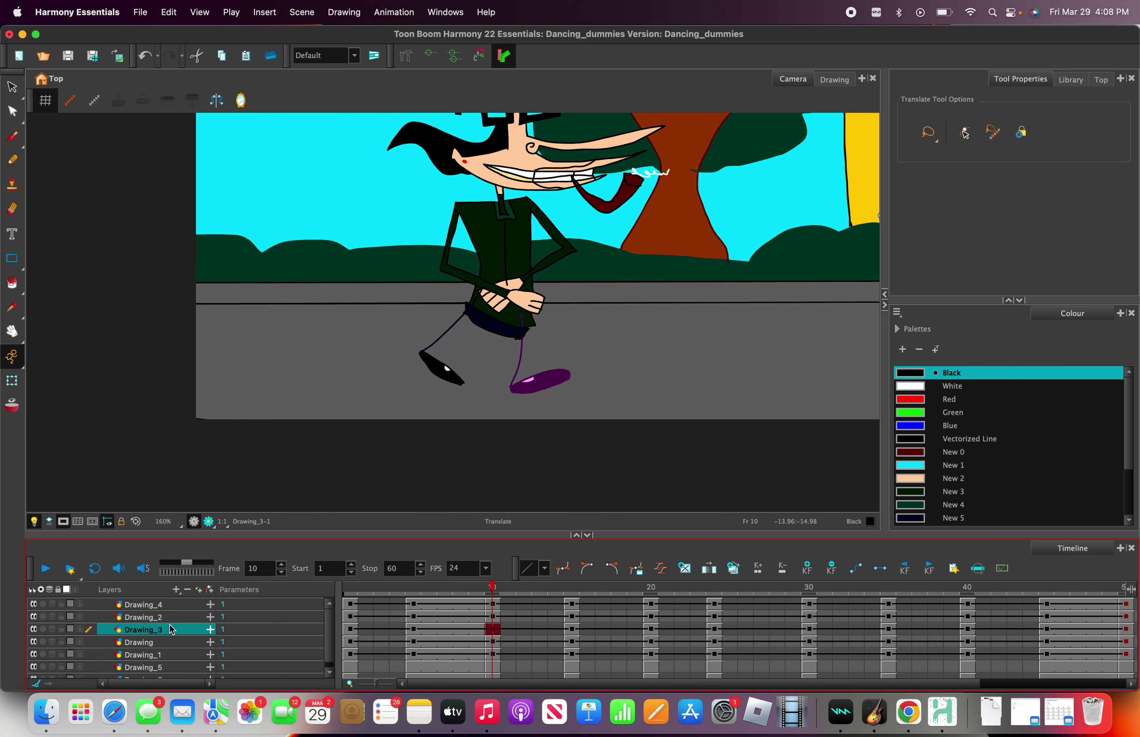
pyautogui.moveTo(532, 381); pyautogui.dragTo(531, 397)
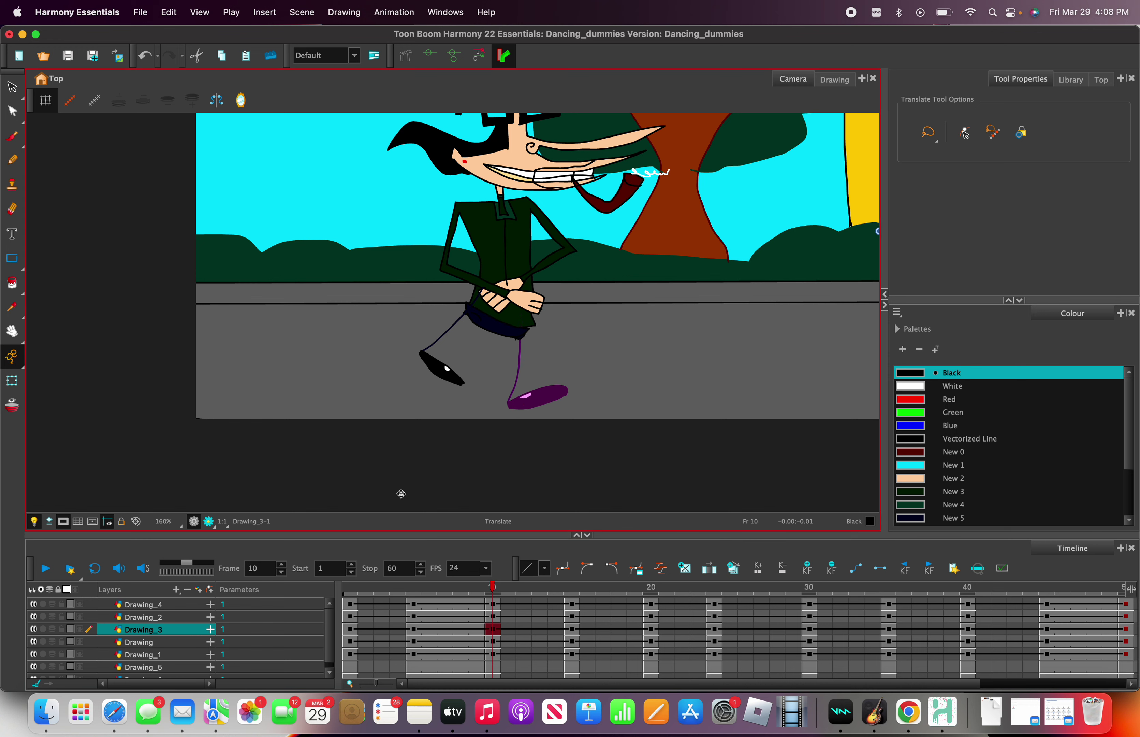
# Move the rear leg on Drawing_4 down and back at frame 10 so it hangs from the back of the hips
pyautogui.click(181, 642)
pyautogui.click(181, 654)
pyautogui.click(184, 606)
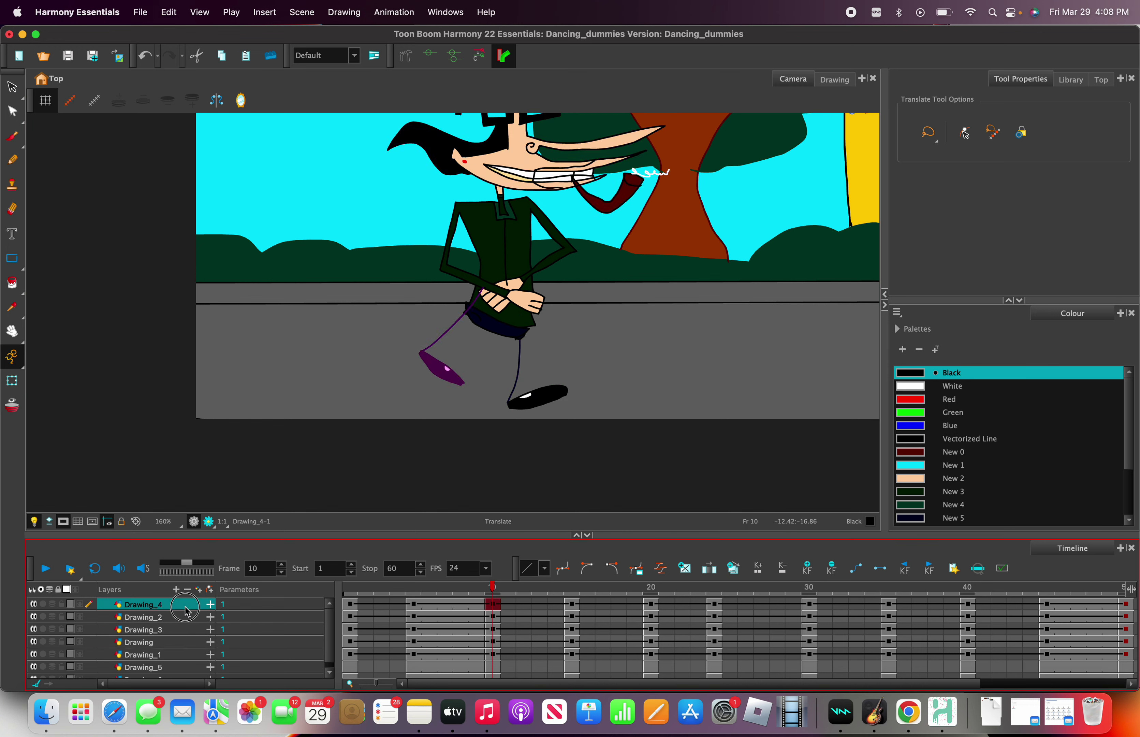
pyautogui.click(187, 618)
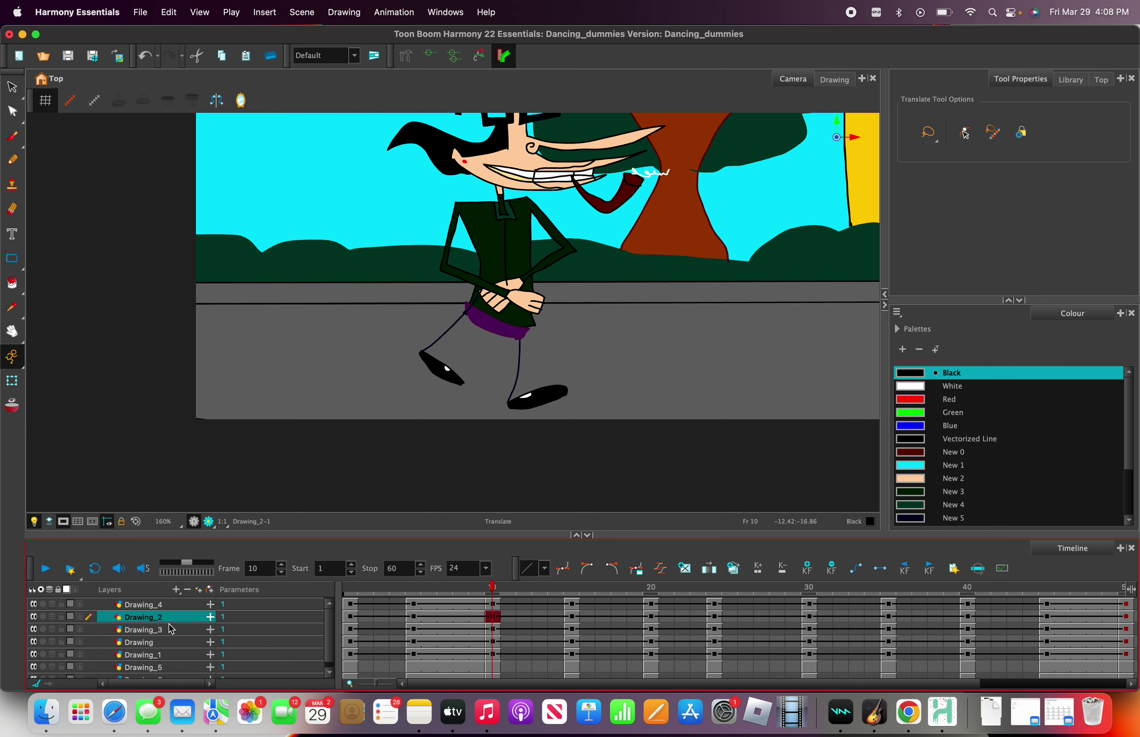
pyautogui.click(186, 605)
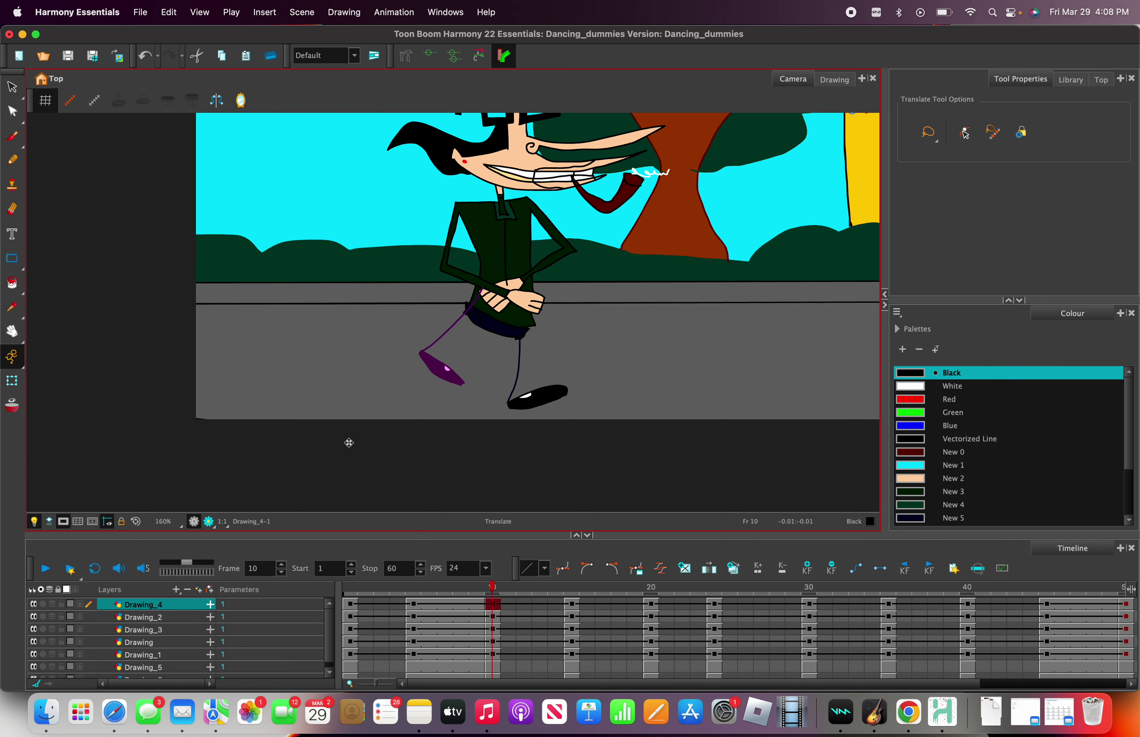
pyautogui.moveTo(436, 381); pyautogui.dragTo(421, 403)
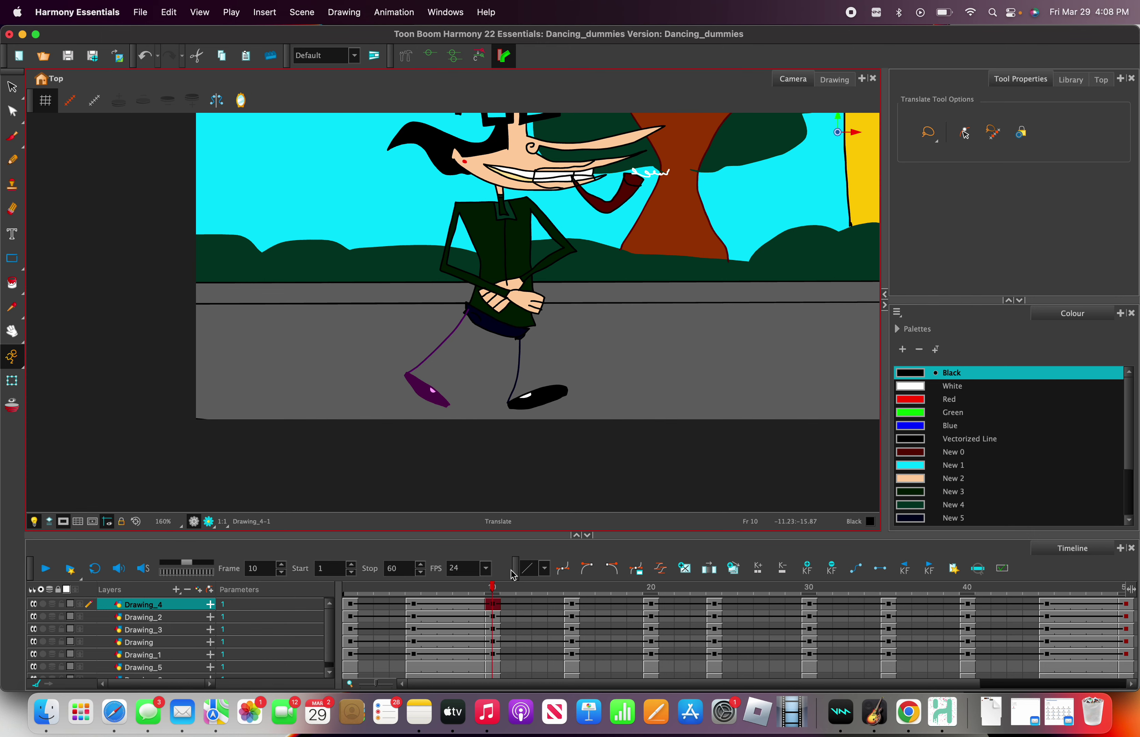
# Fill the empty cells between the keyframes from frame 2 to frame 44 on all drawing layers
pyautogui.click(571, 587)
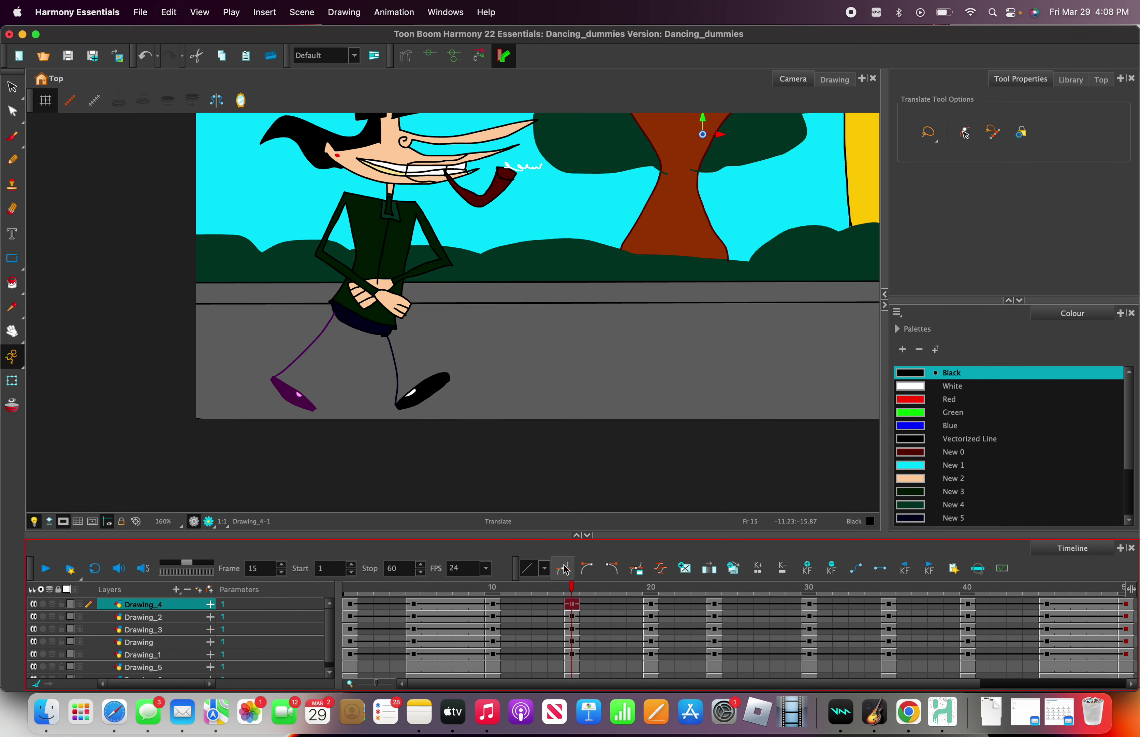
pyautogui.scroll(-2, 478, 393)
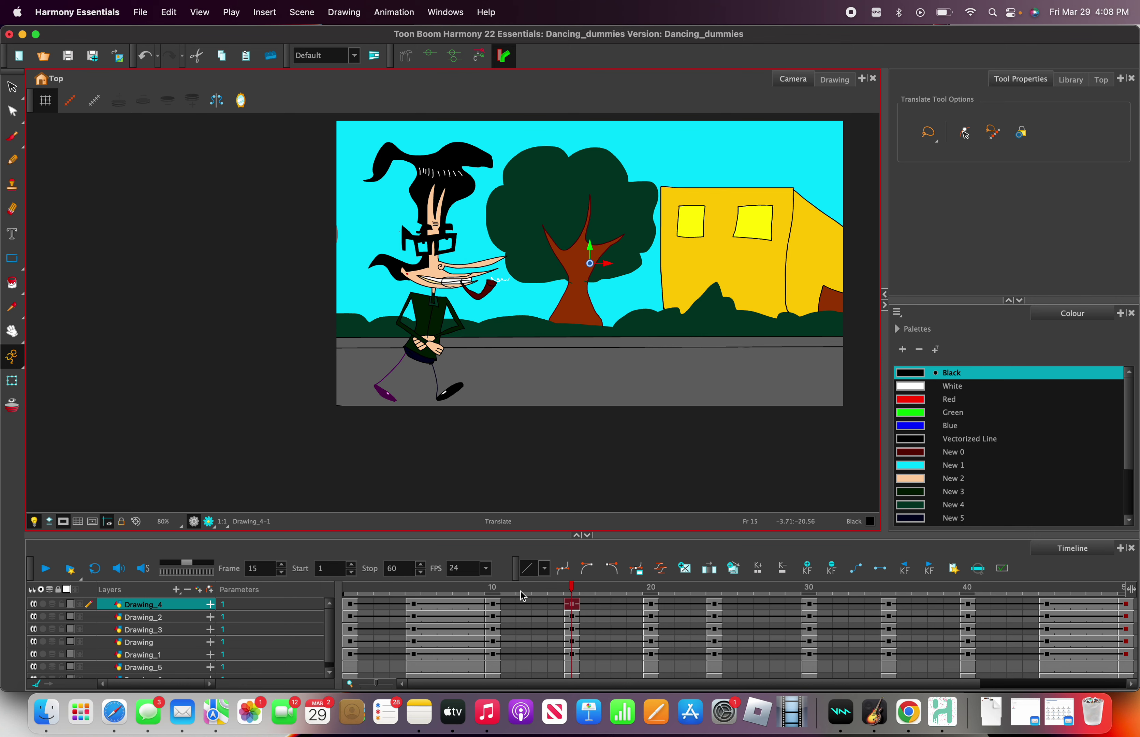
pyautogui.moveTo(522, 596); pyautogui.dragTo(357, 603)
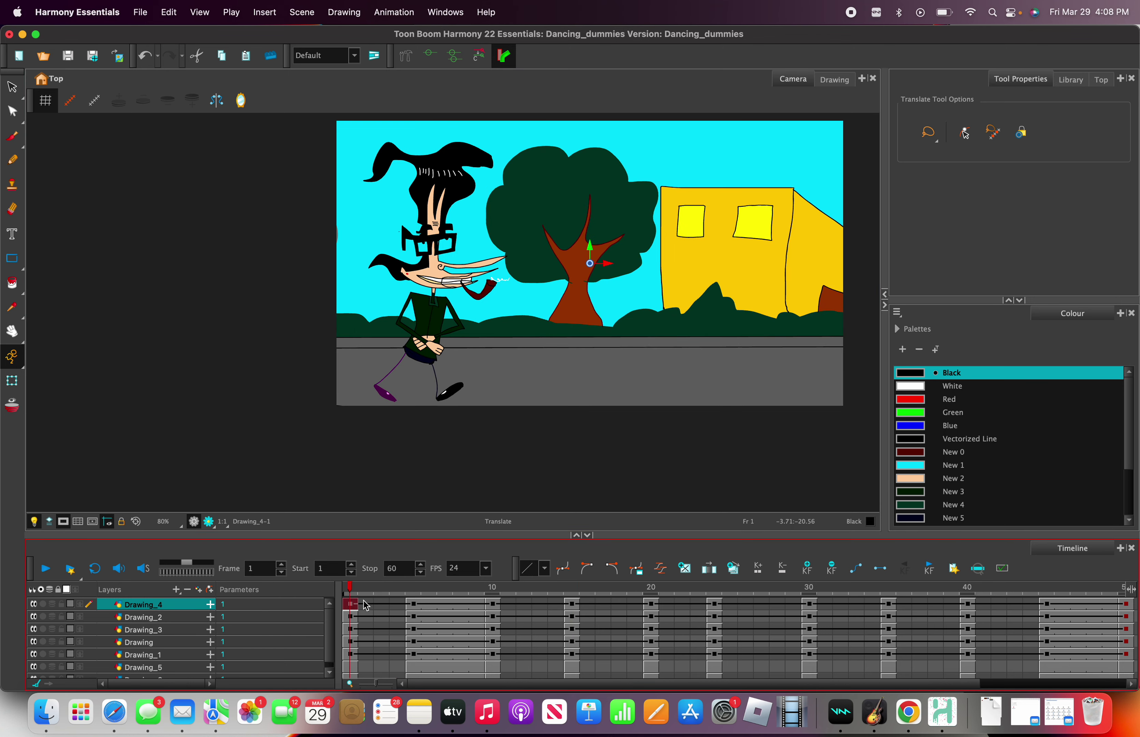
pyautogui.moveTo(367, 606); pyautogui.dragTo(1028, 673)
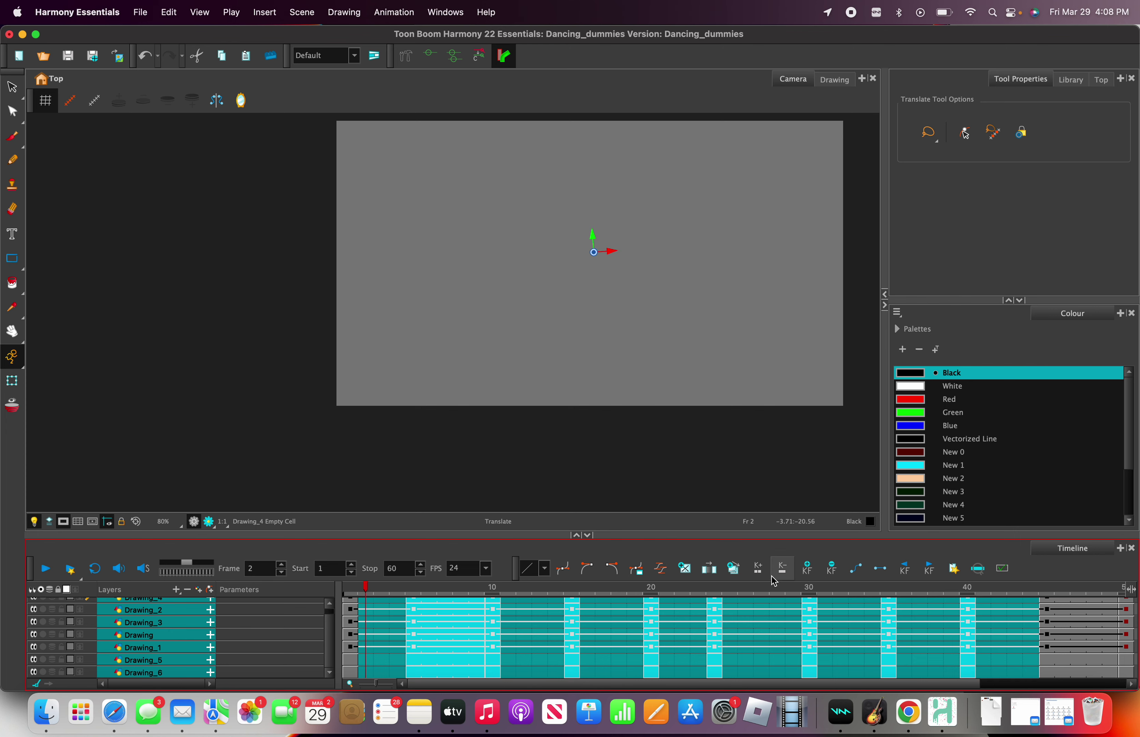
pyautogui.click(709, 569)
# Play the animation from the first frame to review the walking motion
pyautogui.click(45, 569)
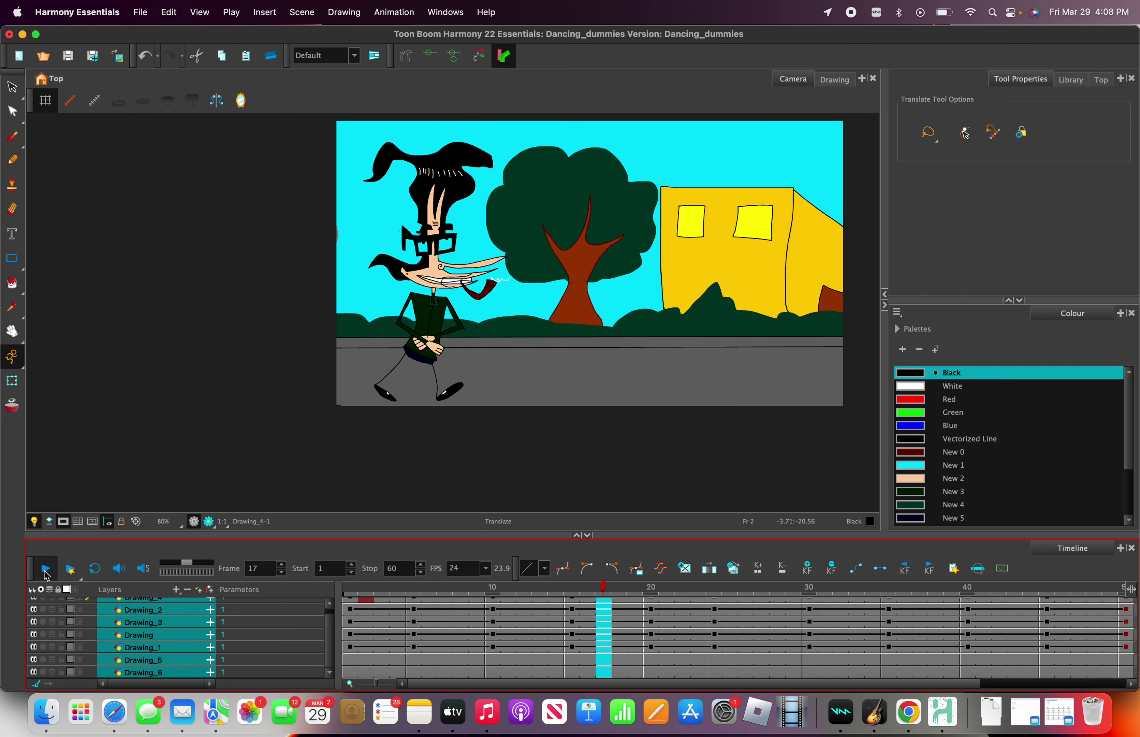
pyautogui.moveTo(360, 586); pyautogui.dragTo(346, 585)
pyautogui.click(50, 570)
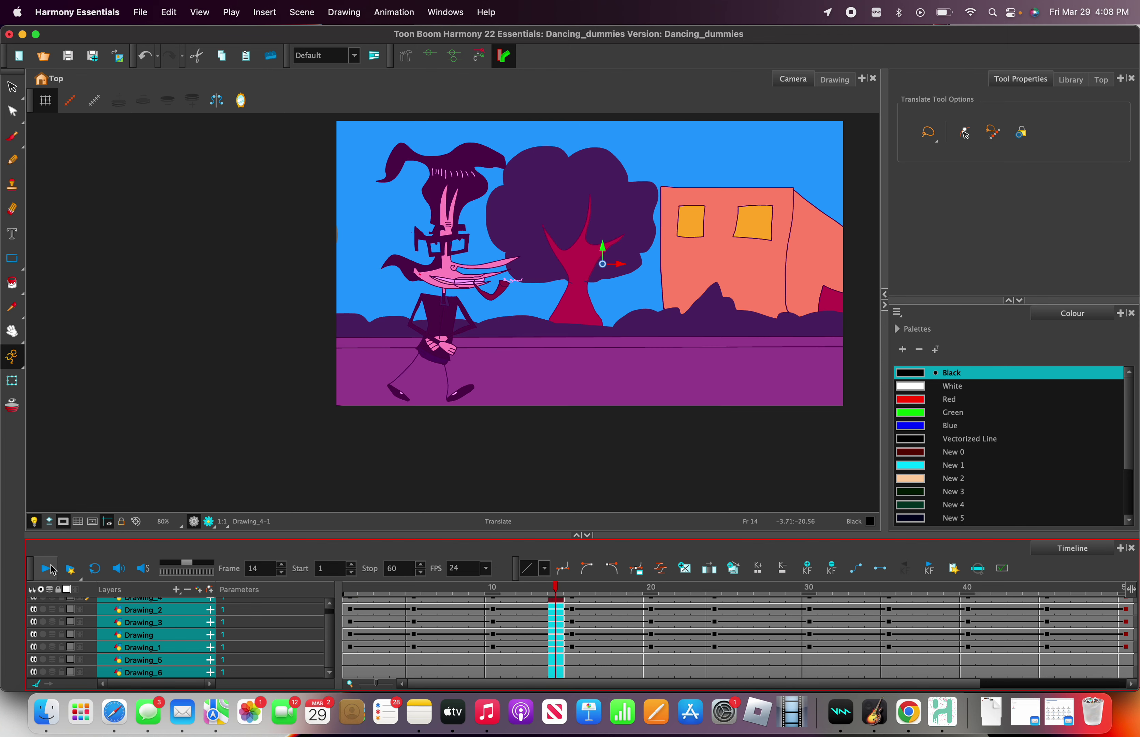
pyautogui.click(138, 523)
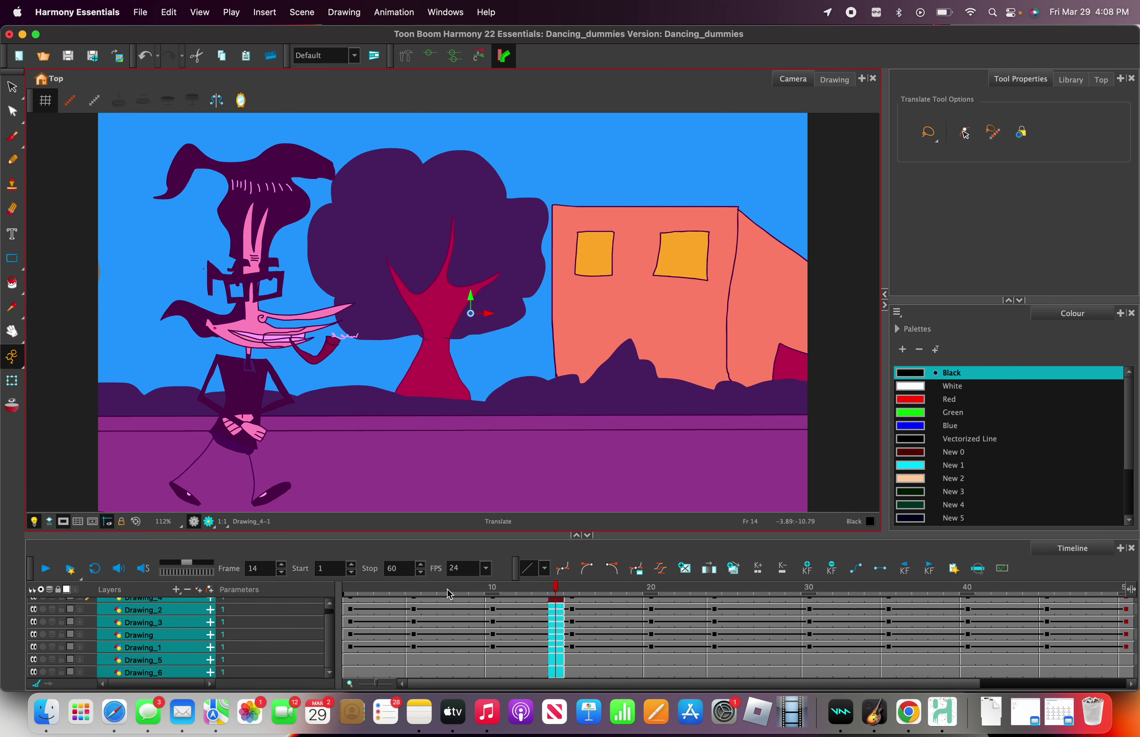
# Rotate the head on the Drawing layer clockwise at frame 15 so it tilts forward
pyautogui.click(423, 582)
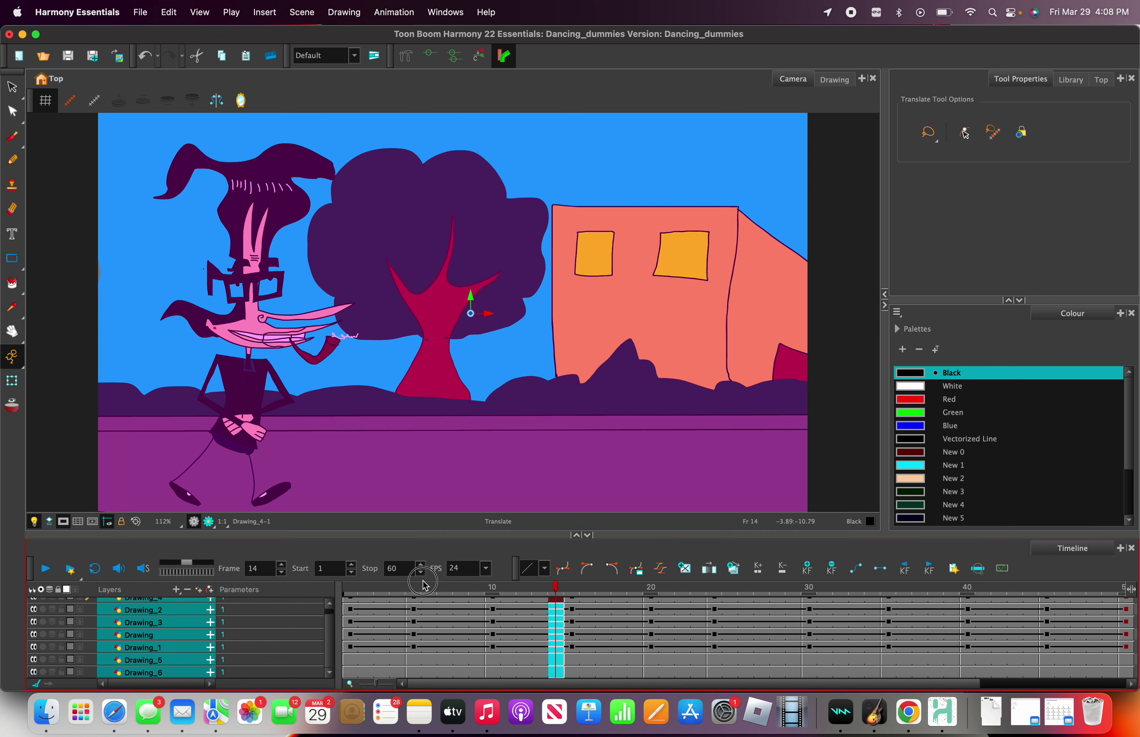
pyautogui.moveTo(417, 587); pyautogui.dragTo(571, 586)
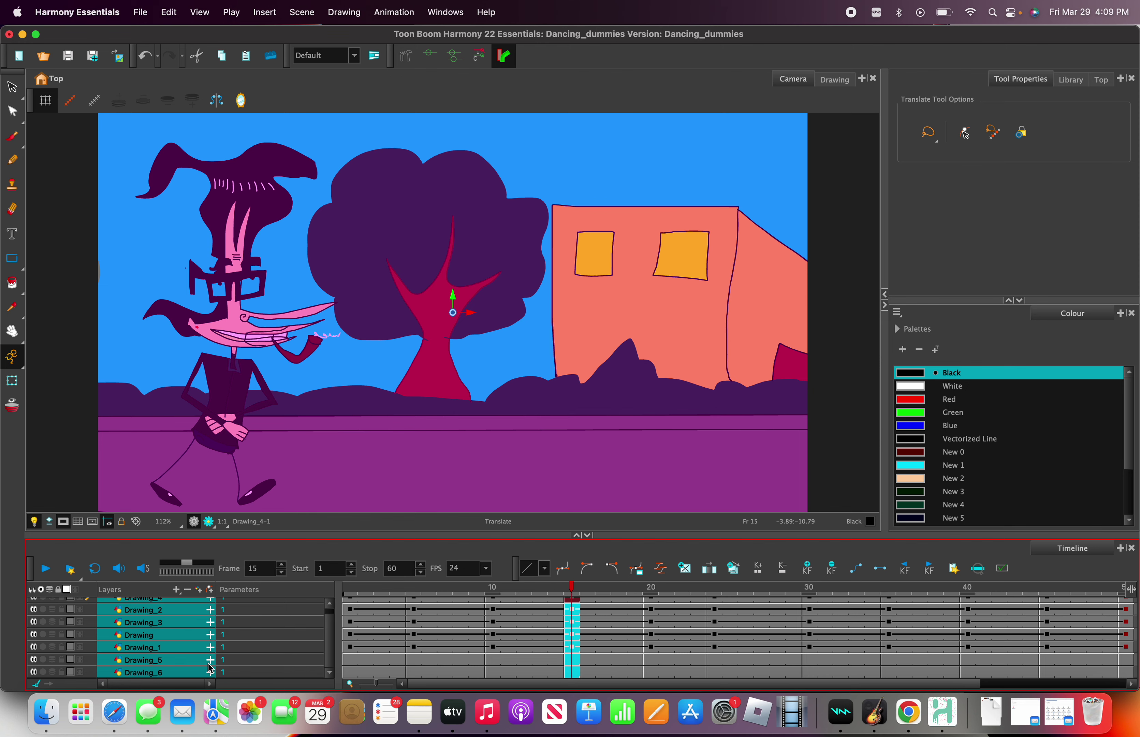
pyautogui.click(167, 637)
pyautogui.rightClick(278, 349)
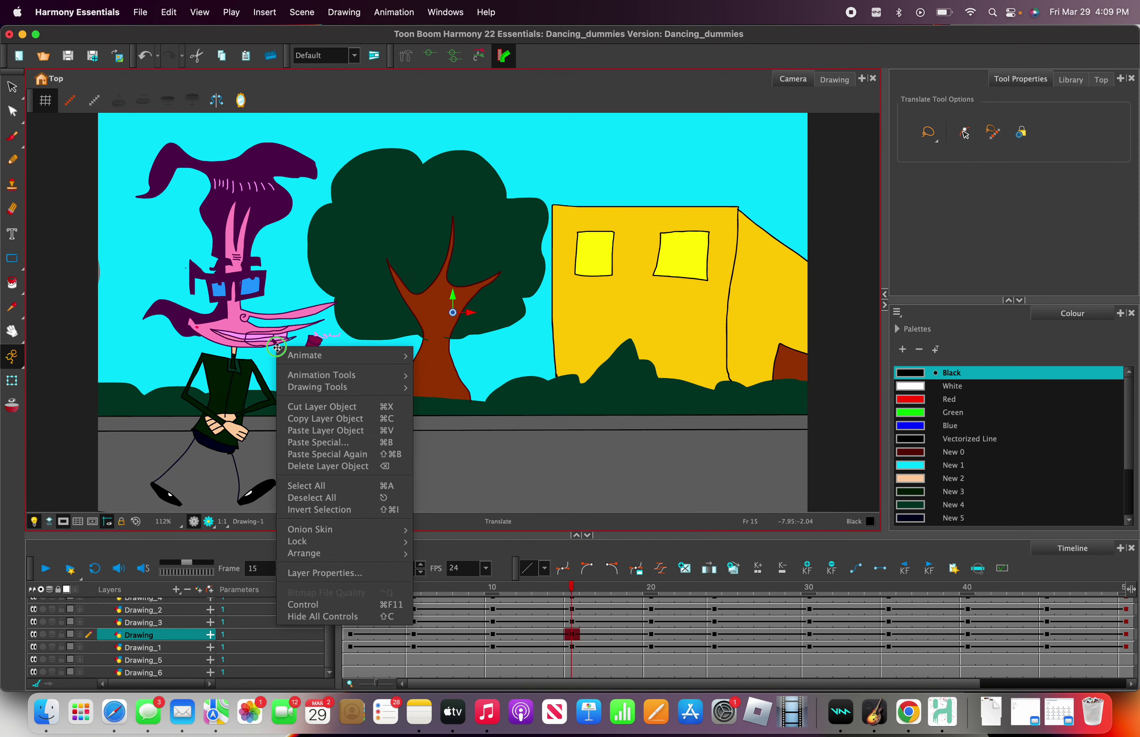
pyautogui.moveTo(397, 379)
pyautogui.click(477, 409)
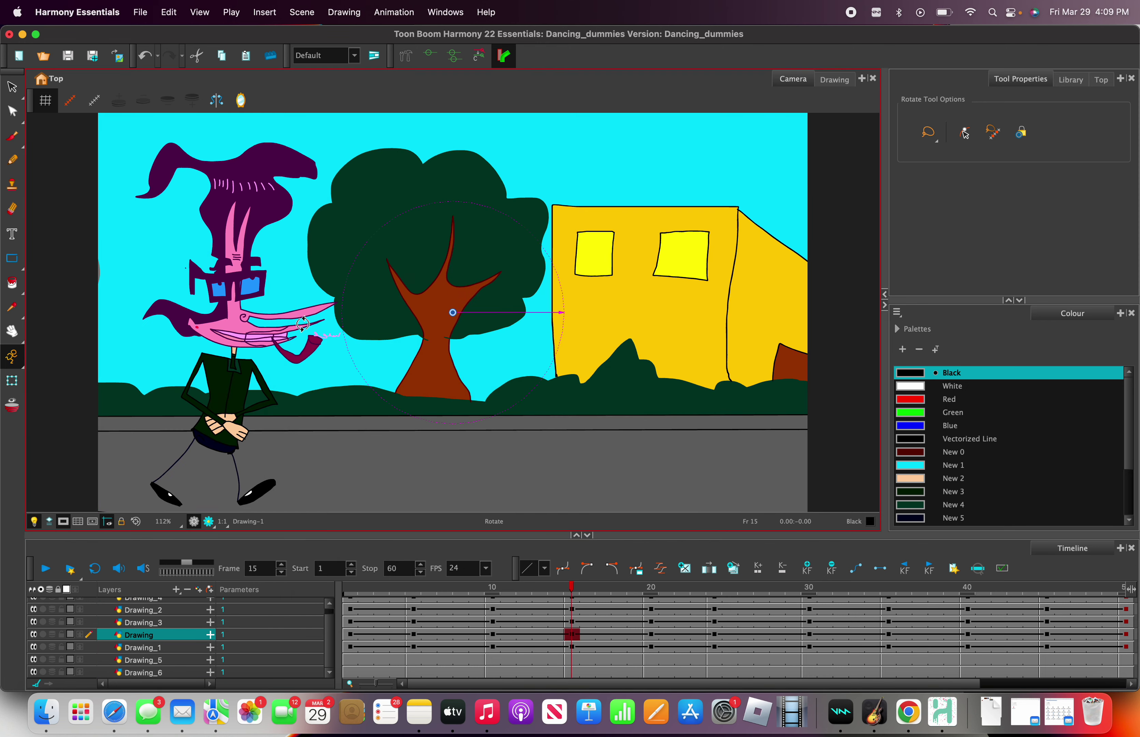
pyautogui.moveTo(307, 328); pyautogui.dragTo(302, 267)
pyautogui.moveTo(272, 226); pyautogui.dragTo(234, 168)
# Translate the tilted head down at frame 15 so it rests over the top of the torso
pyautogui.rightClick(232, 163)
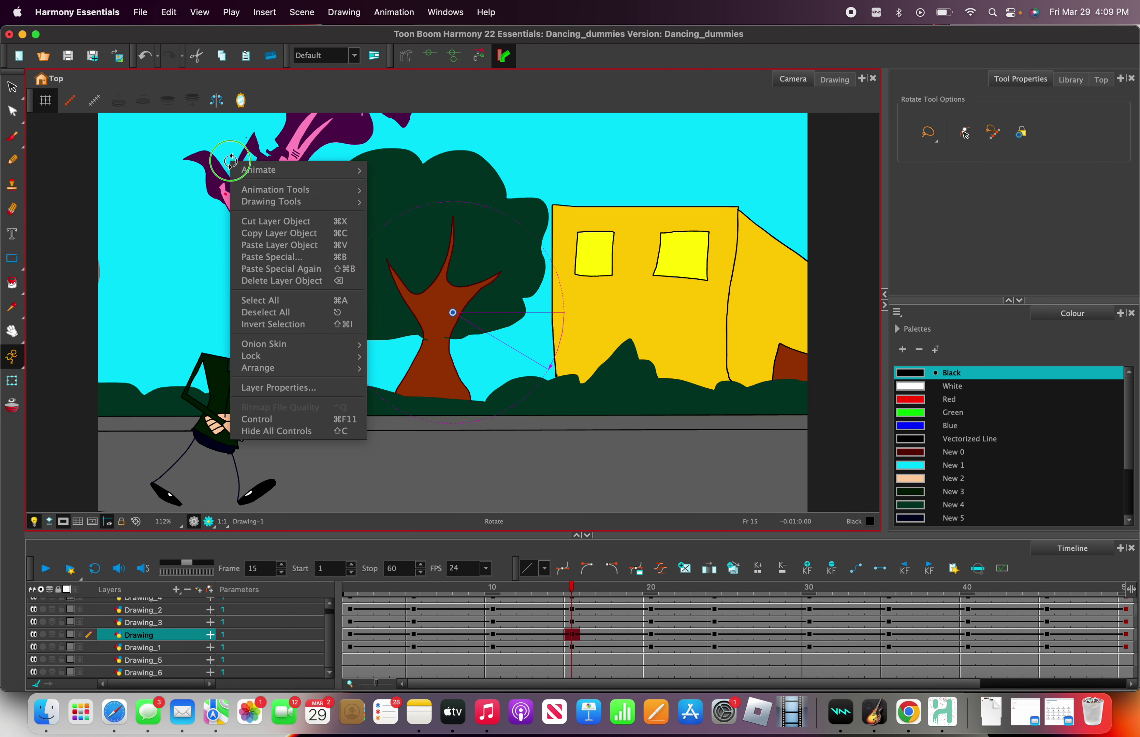
pyautogui.moveTo(296, 201)
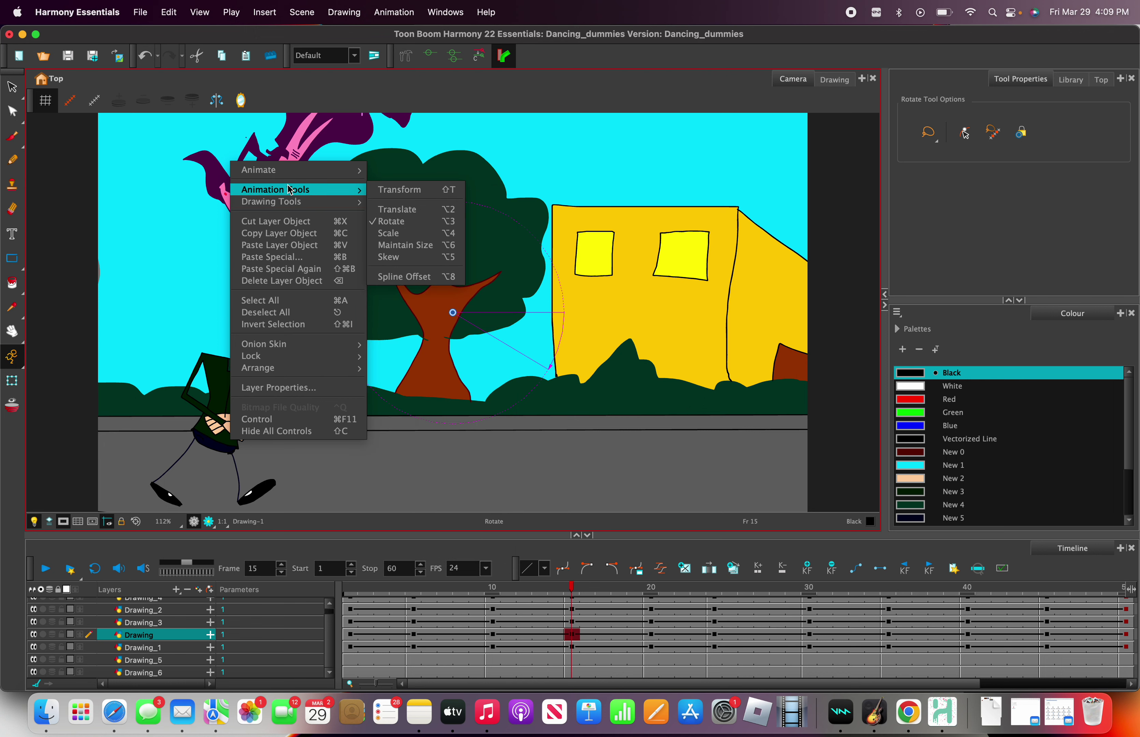
pyautogui.click(417, 208)
pyautogui.moveTo(336, 191); pyautogui.dragTo(333, 327)
# Rotate the torso on Drawing_1 counterclockwise at frame 15
pyautogui.click(170, 649)
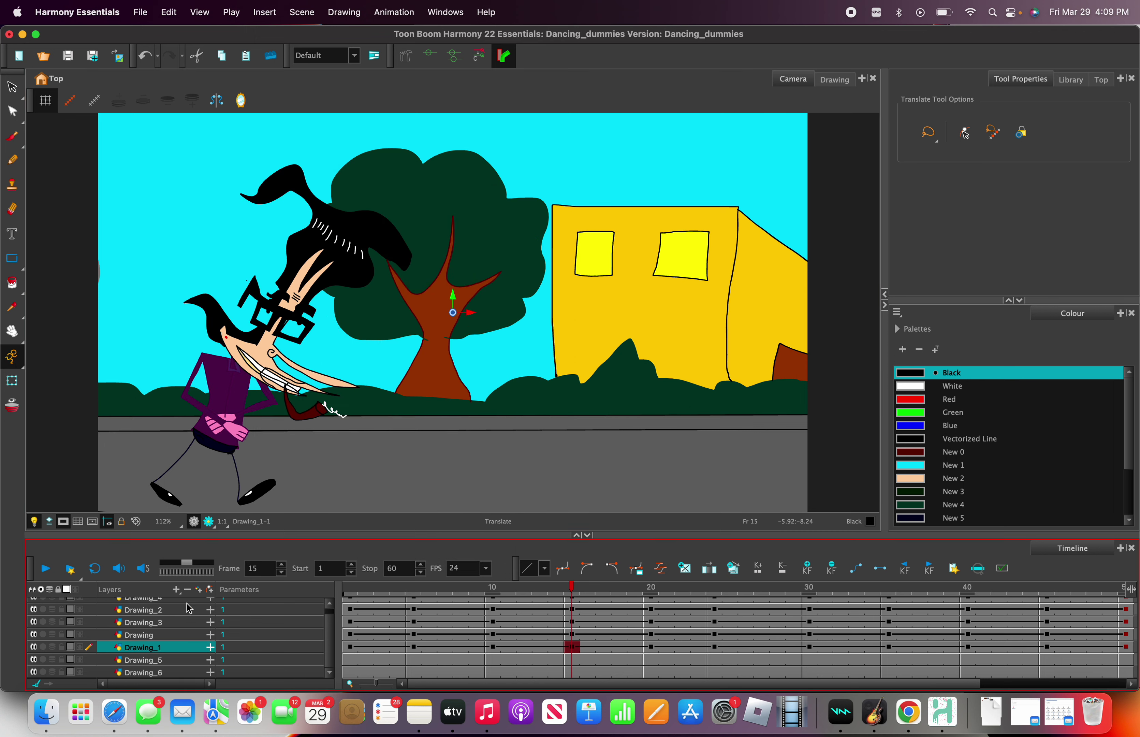
pyautogui.rightClick(209, 467)
pyautogui.moveTo(306, 205)
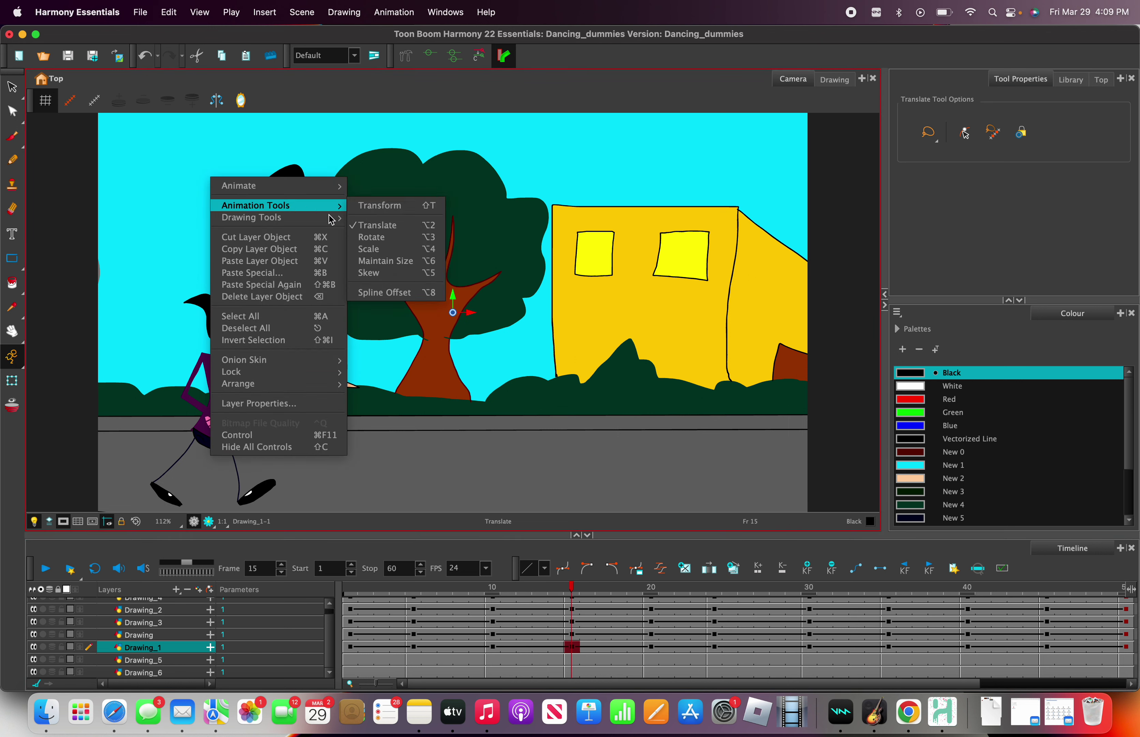
pyautogui.click(384, 248)
pyautogui.rightClick(295, 281)
pyautogui.moveTo(340, 305)
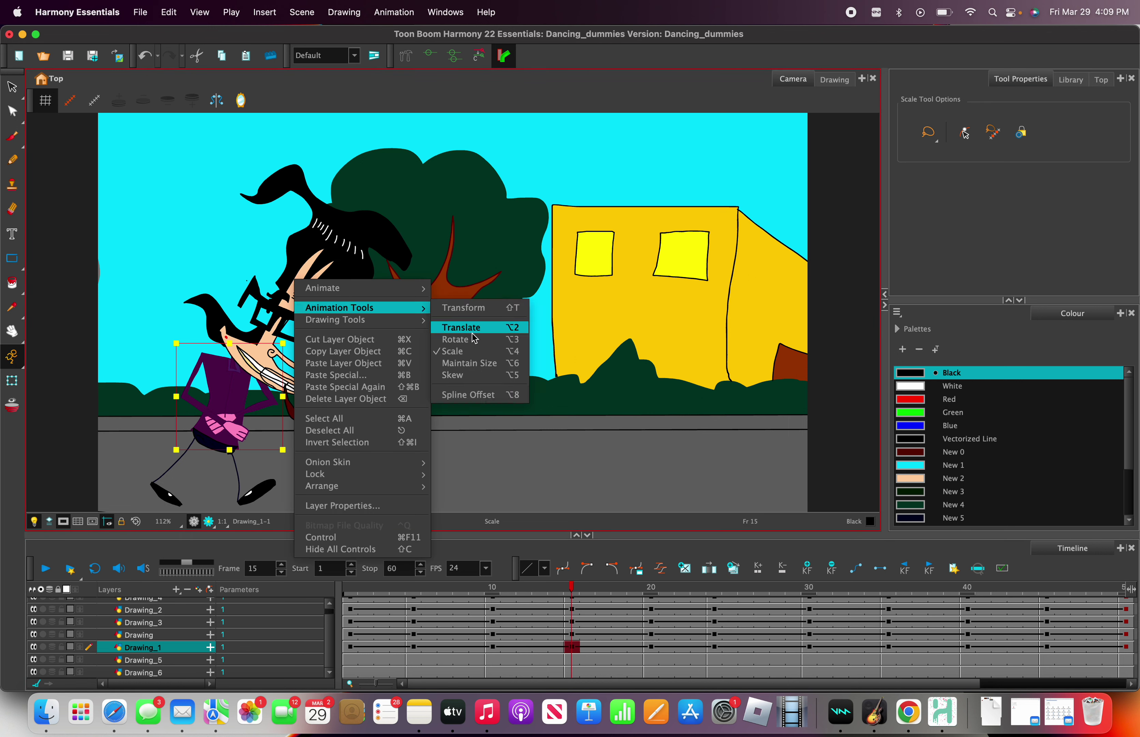
pyautogui.click(473, 339)
pyautogui.moveTo(269, 395); pyautogui.dragTo(397, 380)
# Translate the rotated torso up and back at frame 15 so it sits directly beneath the head
pyautogui.rightClick(397, 381)
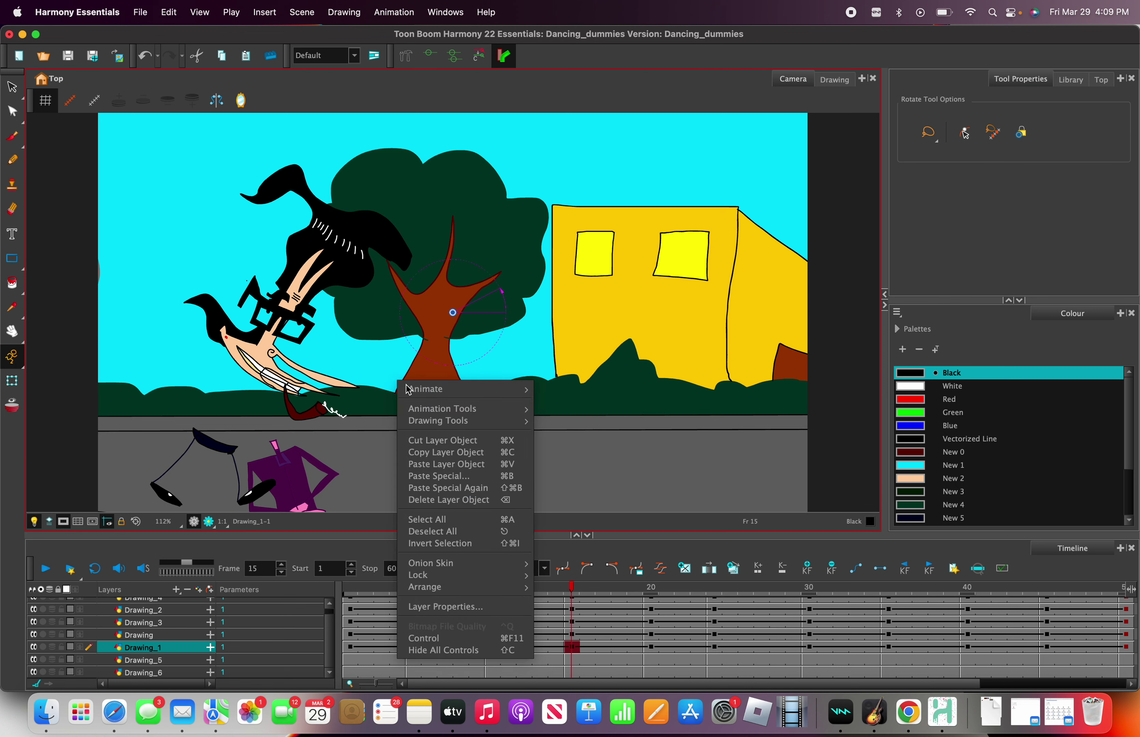
pyautogui.moveTo(447, 411)
pyautogui.click(577, 427)
pyautogui.moveTo(367, 432); pyautogui.dragTo(331, 343)
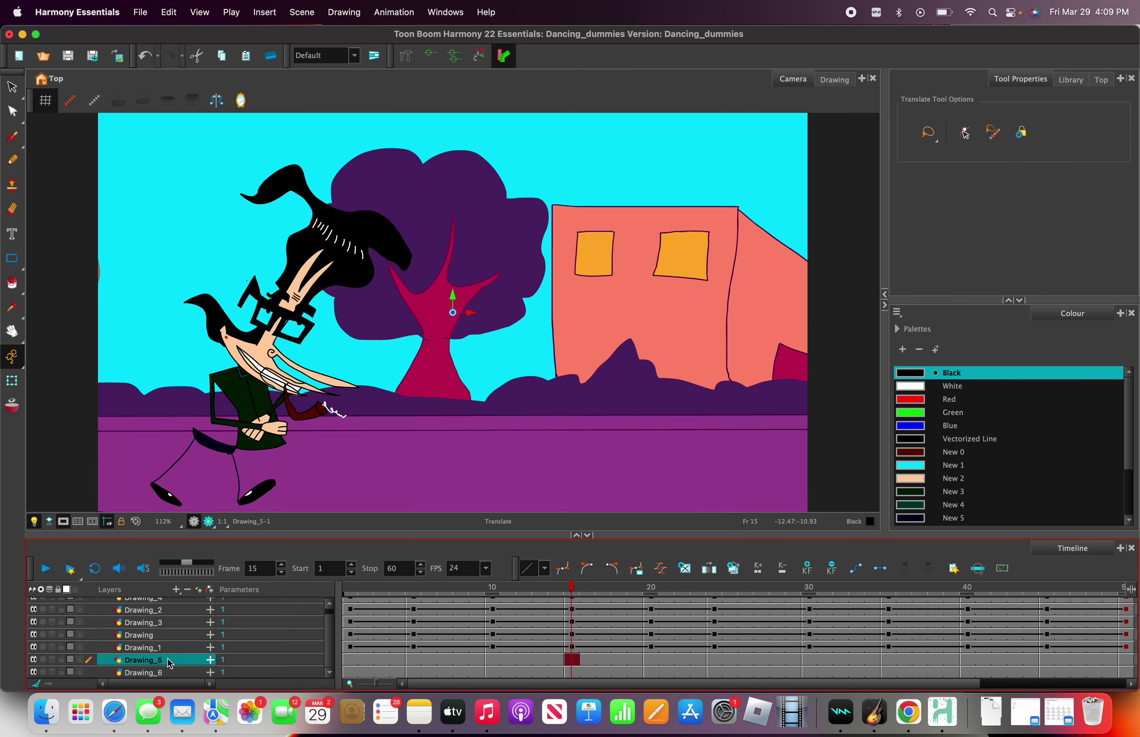
# Shift the hips on Drawing_2 forward at frame 15 so they sit under the torso
pyautogui.click(180, 623)
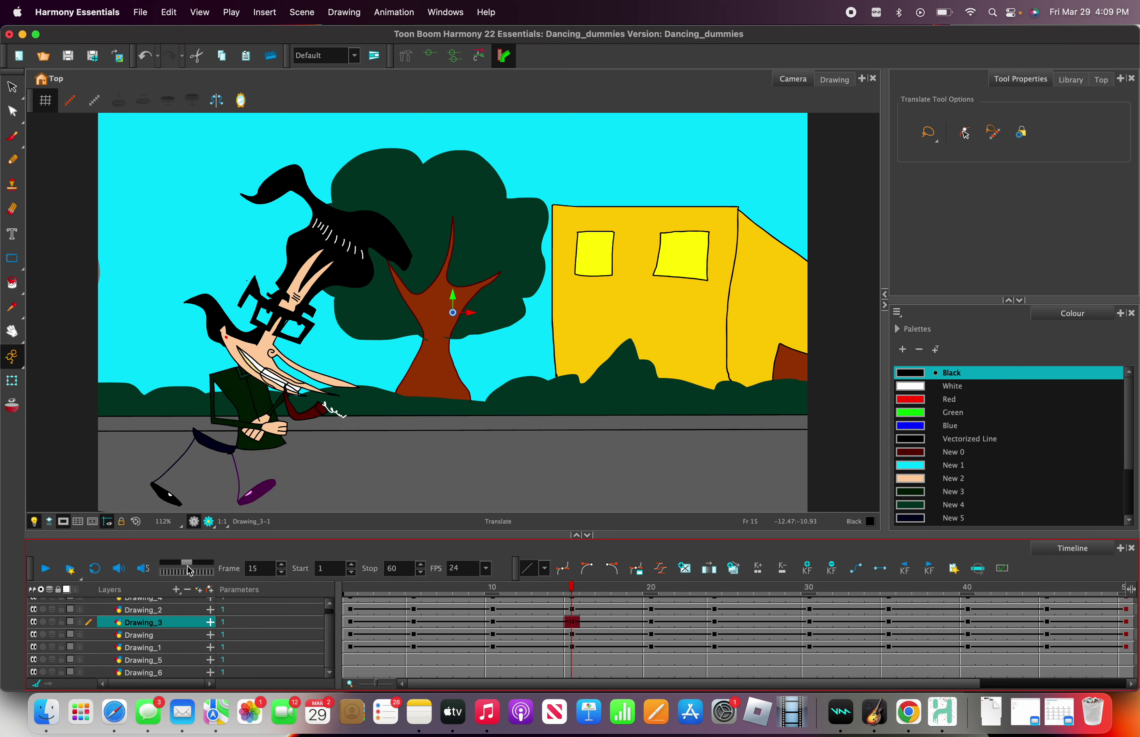
pyautogui.click(171, 610)
pyautogui.moveTo(208, 482); pyautogui.dragTo(249, 477)
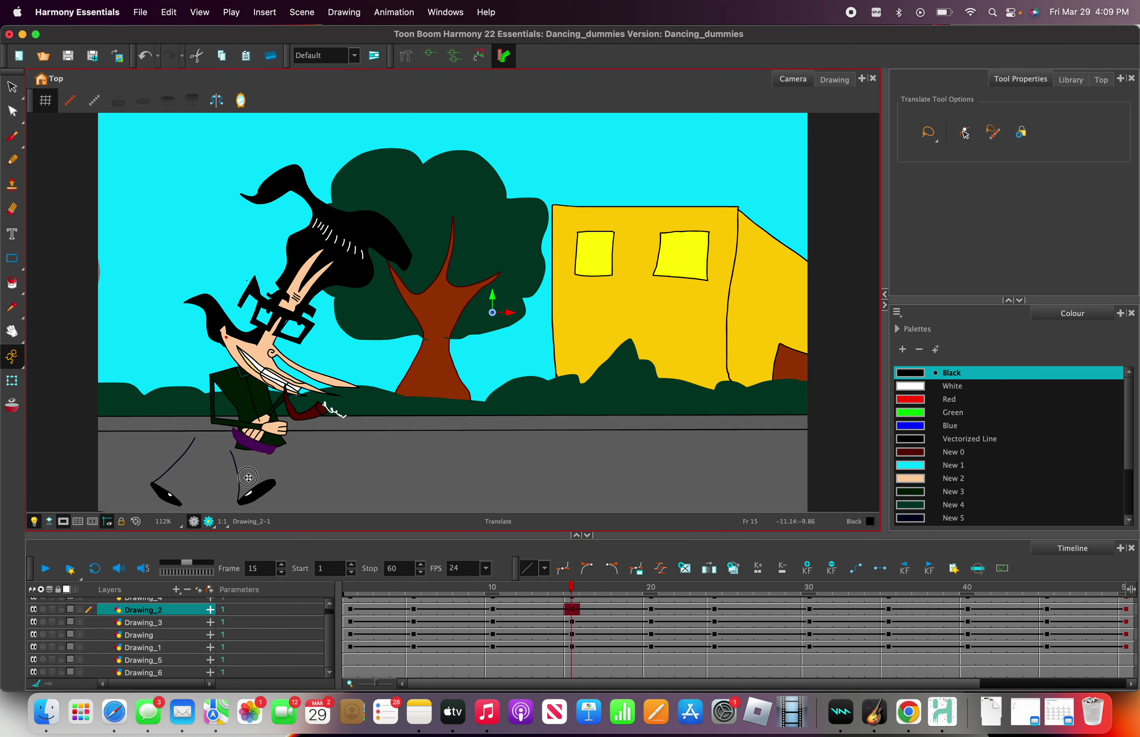
# Rotate the hips counterclockwise at frame 15 and translate them back against the lower edge of the torso
pyautogui.rightClick(252, 449)
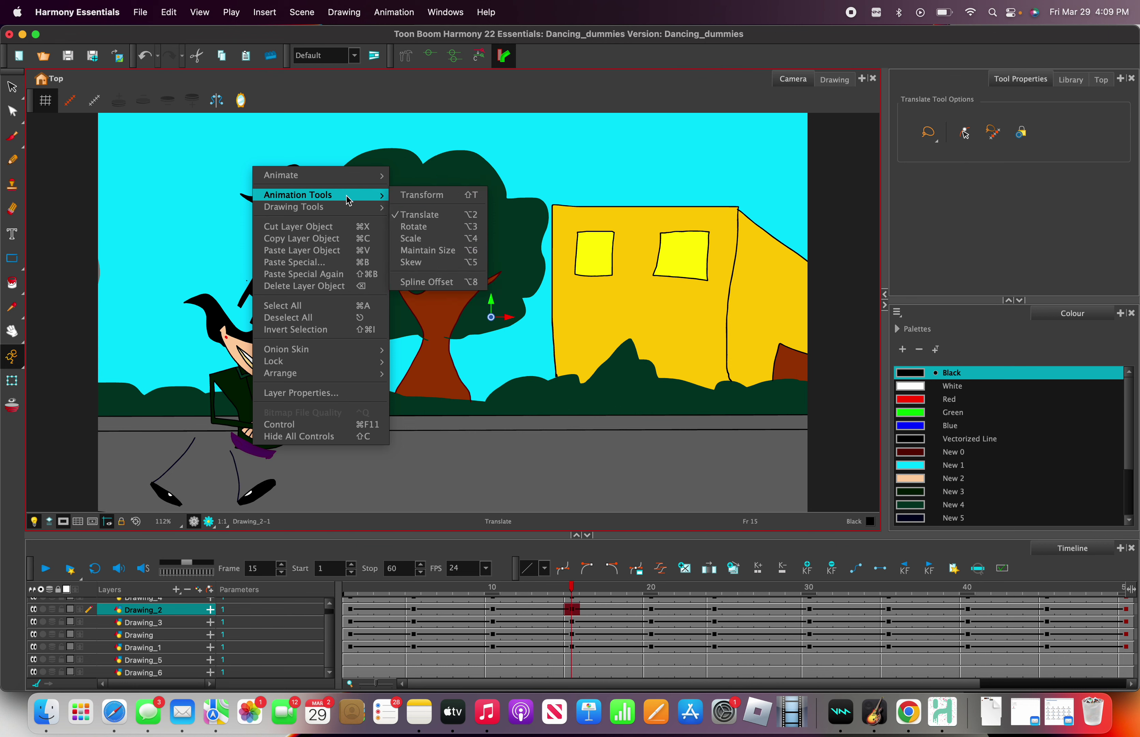
pyautogui.click(470, 219)
pyautogui.moveTo(311, 417); pyautogui.dragTo(382, 378)
pyautogui.rightClick(419, 394)
pyautogui.moveTo(465, 424)
pyautogui.click(593, 440)
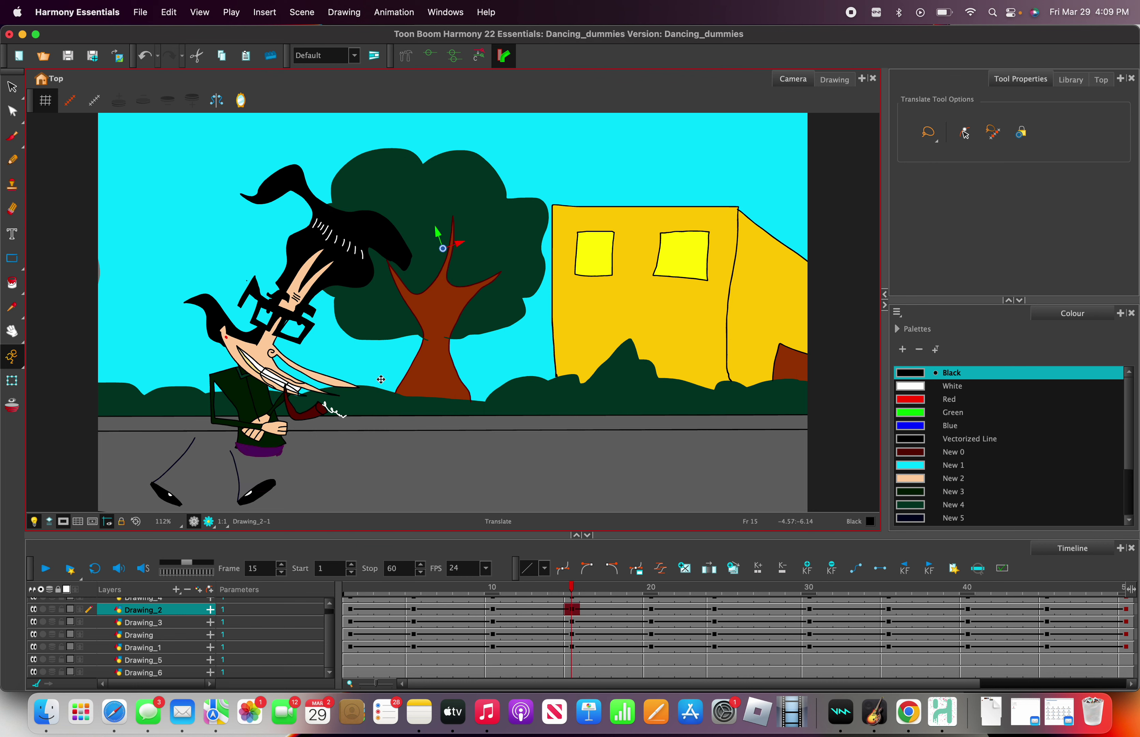
# Move the front leg on Drawing_3 forward at frame 15 so it attaches under the front of the hips
pyautogui.click(177, 633)
pyautogui.click(177, 648)
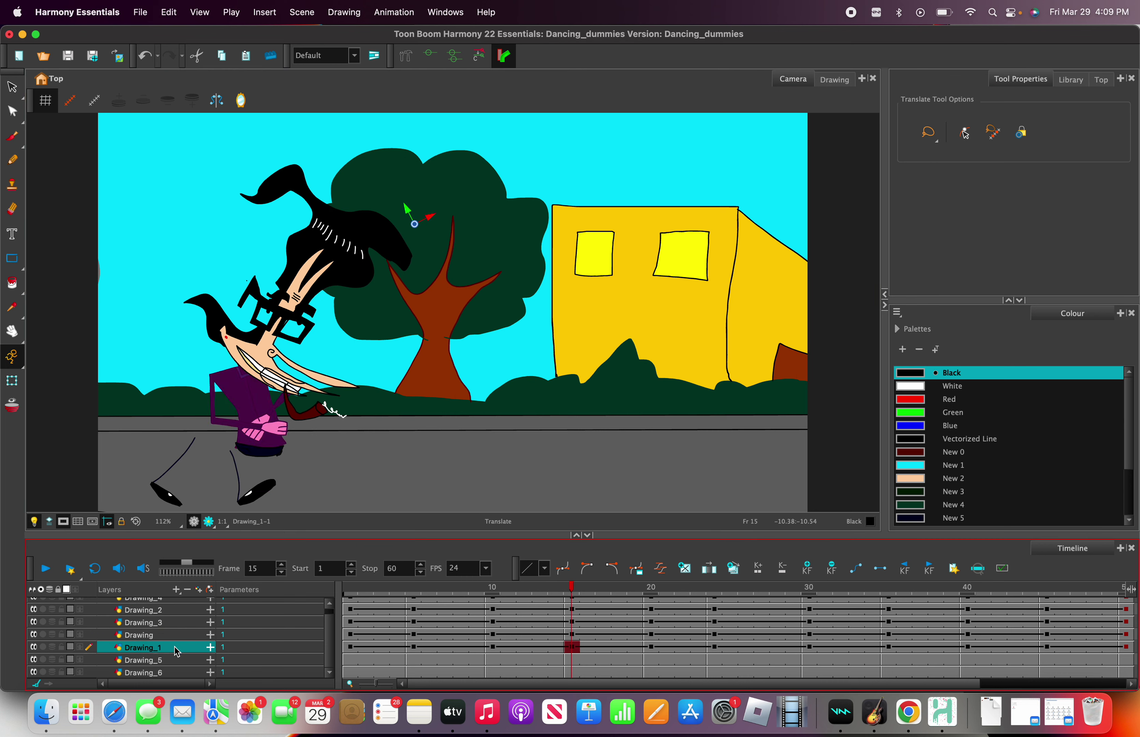
pyautogui.click(168, 623)
pyautogui.moveTo(242, 485); pyautogui.dragTo(292, 483)
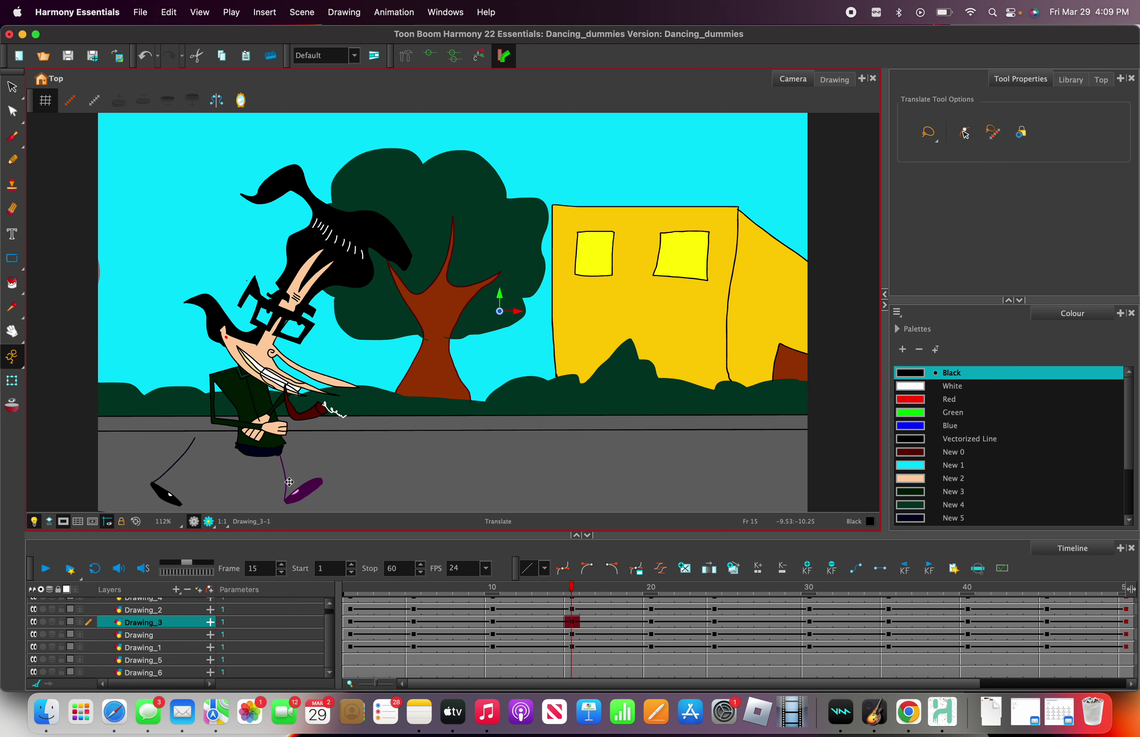
# Rotate the front leg on Drawing_3 clockwise at frame 15 so the foot lies flat
pyautogui.rightClick(289, 482)
pyautogui.moveTo(335, 227)
pyautogui.click(460, 263)
pyautogui.moveTo(416, 376); pyautogui.dragTo(212, 394)
# Translate the rotated front leg down at frame 15 so it joins the hips with its foot on the road
pyautogui.rightClick(211, 393)
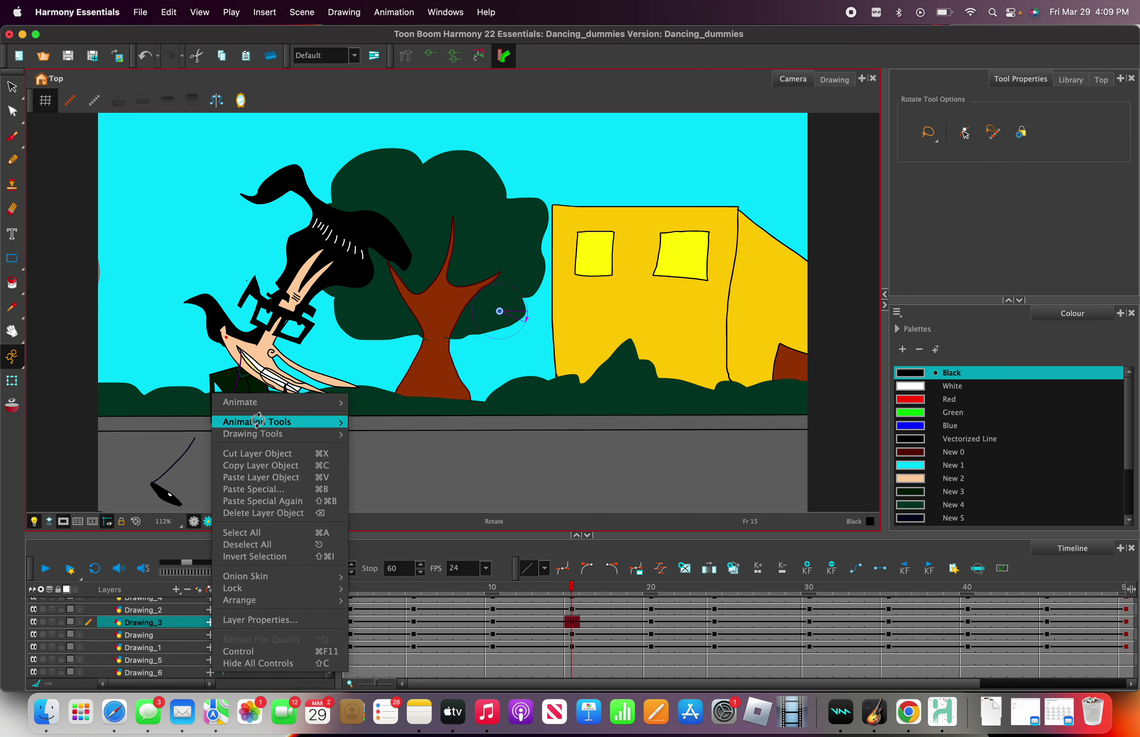
pyautogui.moveTo(259, 420)
pyautogui.click(375, 443)
pyautogui.moveTo(331, 453); pyautogui.dragTo(337, 495)
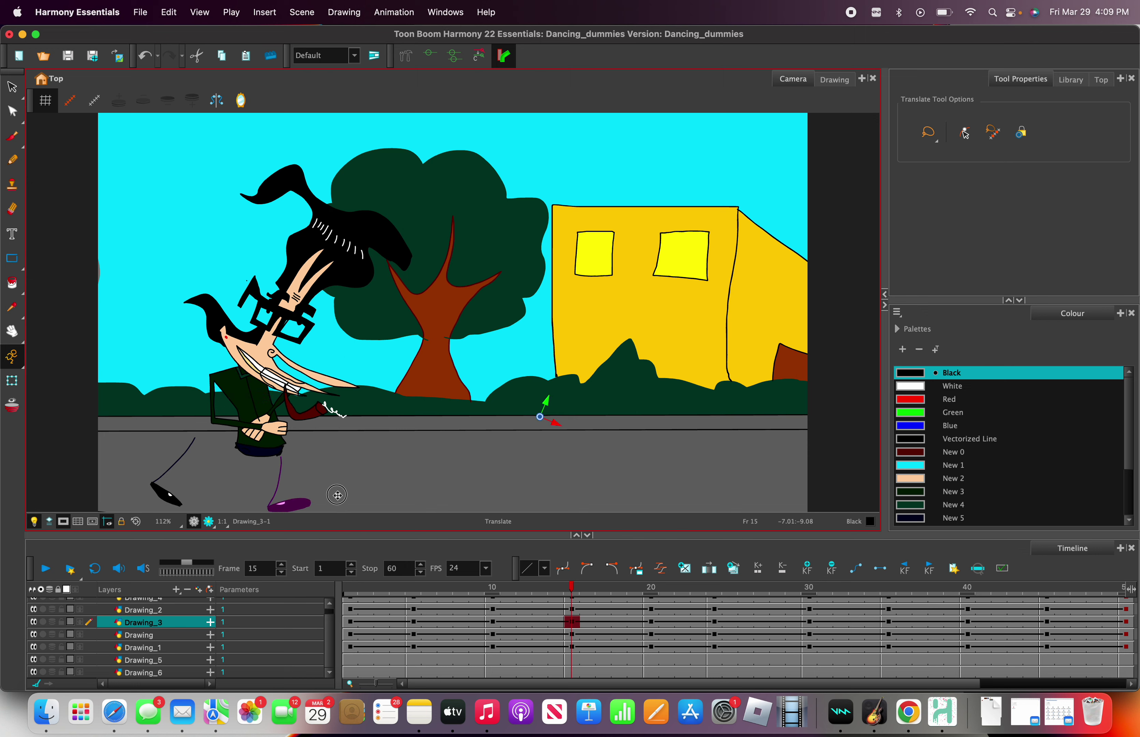
# Move the back leg on Drawing_4 forward at frame 15 toward the rear of the hips
pyautogui.click(184, 610)
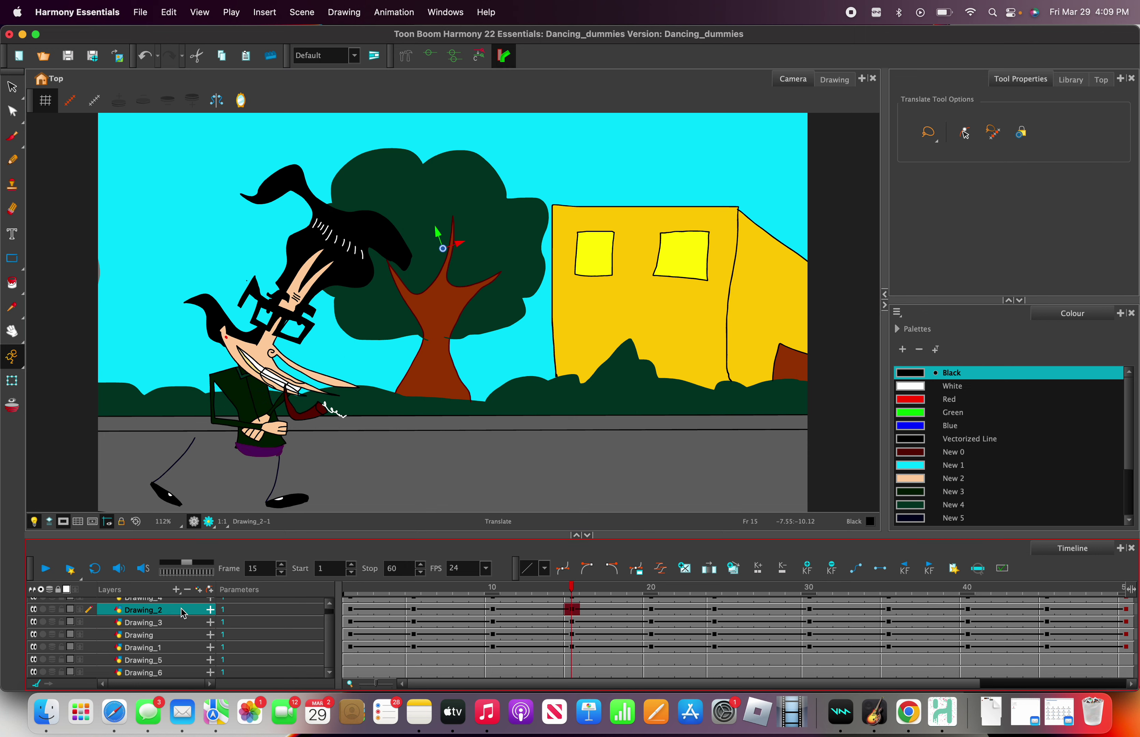
pyautogui.click(183, 639)
pyautogui.scroll(1, 183, 634)
pyautogui.click(162, 604)
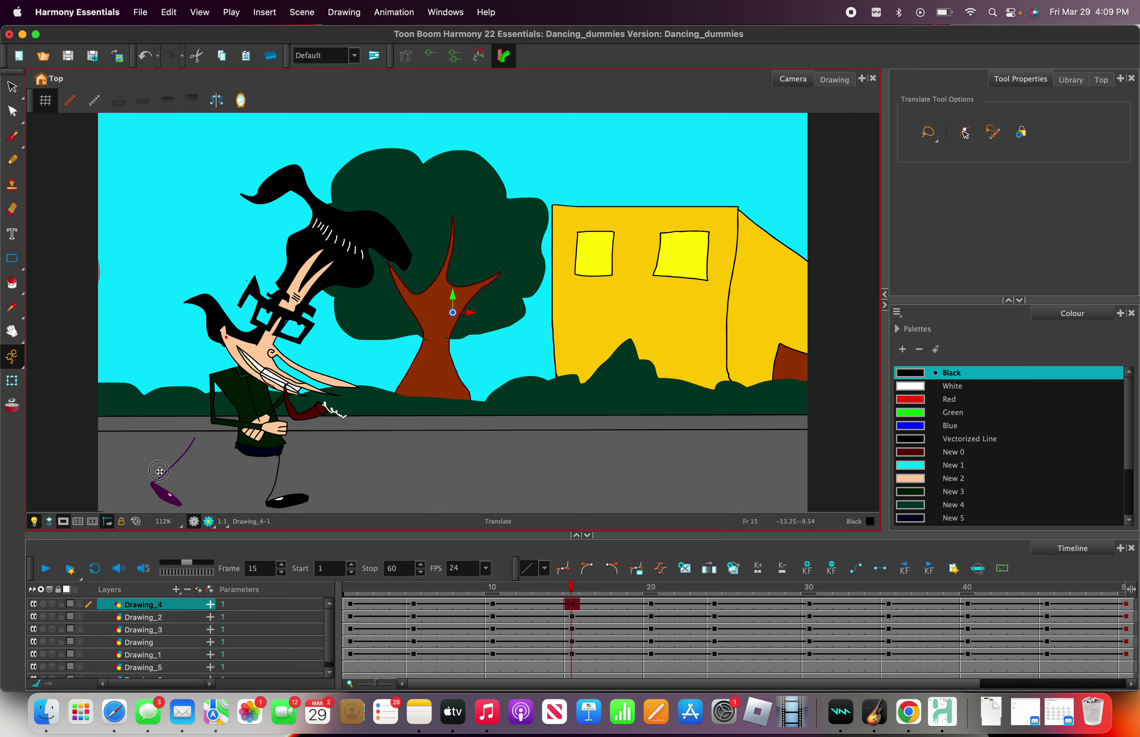
pyautogui.moveTo(159, 471); pyautogui.dragTo(216, 475)
# Rotate the back leg on Drawing_4 counterclockwise at frame 15 so its foot lies flat
pyautogui.rightClick(212, 477)
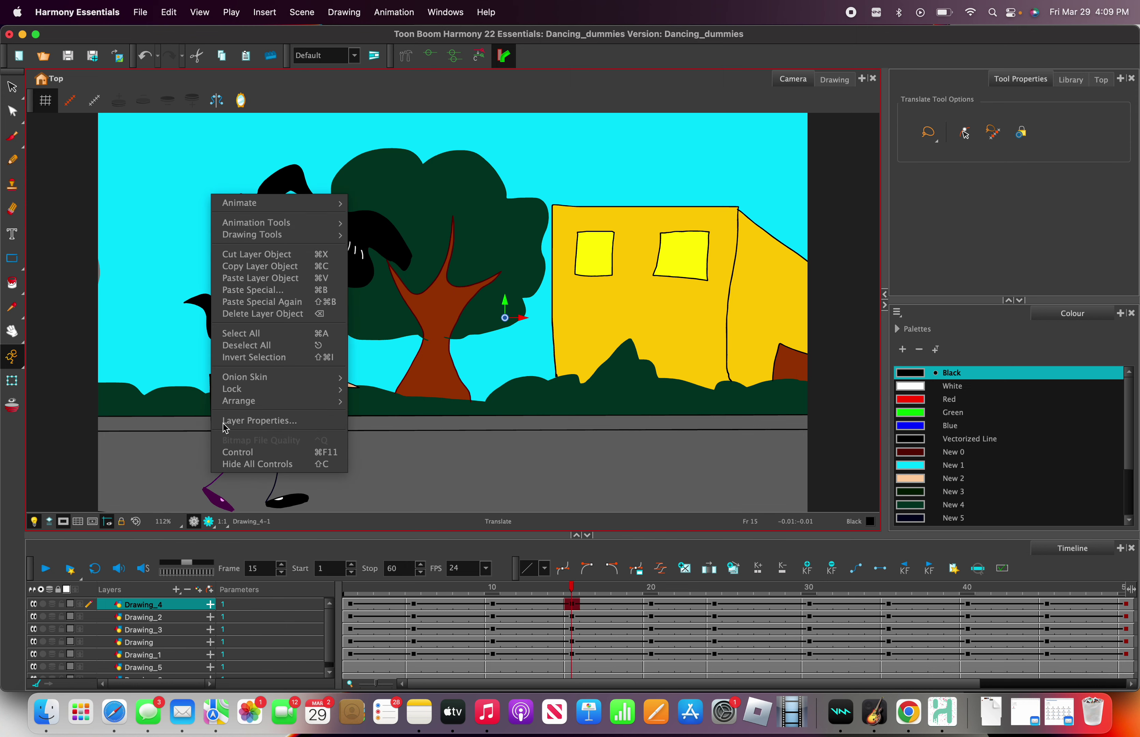
pyautogui.moveTo(255, 222)
pyautogui.click(374, 255)
pyautogui.scroll(-11, 245, 396)
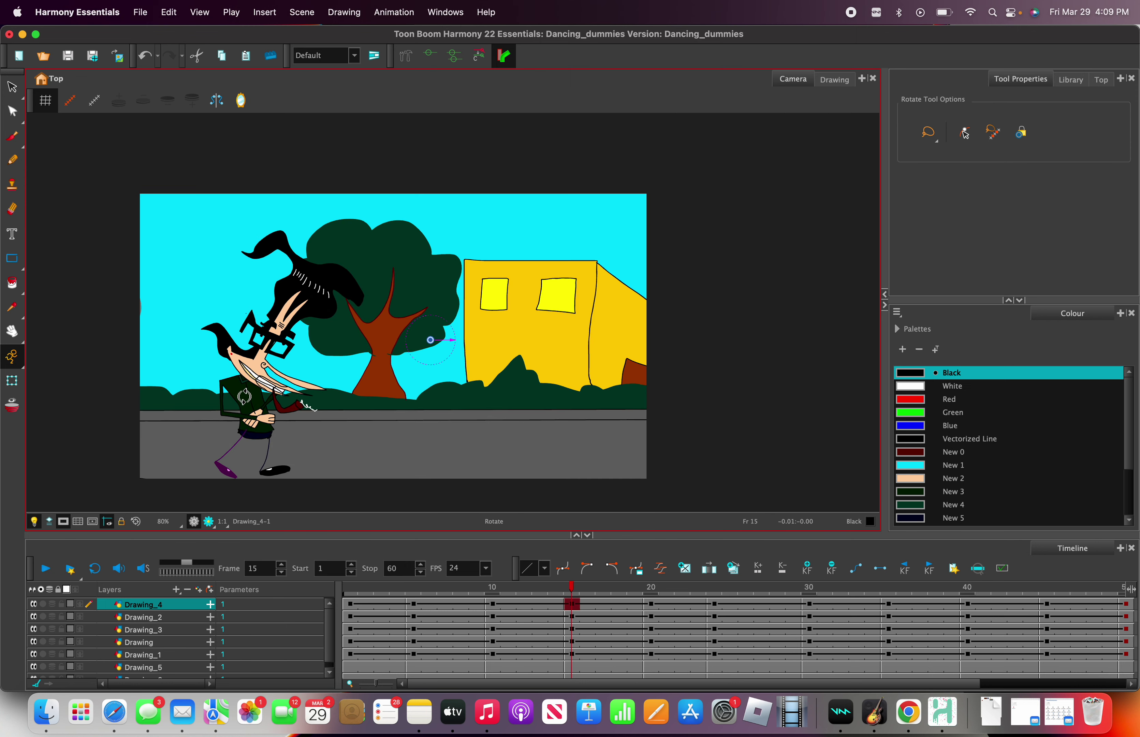
pyautogui.scroll(12, 230, 463)
pyautogui.click(257, 371)
pyautogui.moveTo(257, 371); pyautogui.dragTo(464, 349)
# Translate the rotated back leg at frame 15 so it joins the hips with its foot on the road
pyautogui.rightClick(488, 349)
pyautogui.moveTo(537, 376)
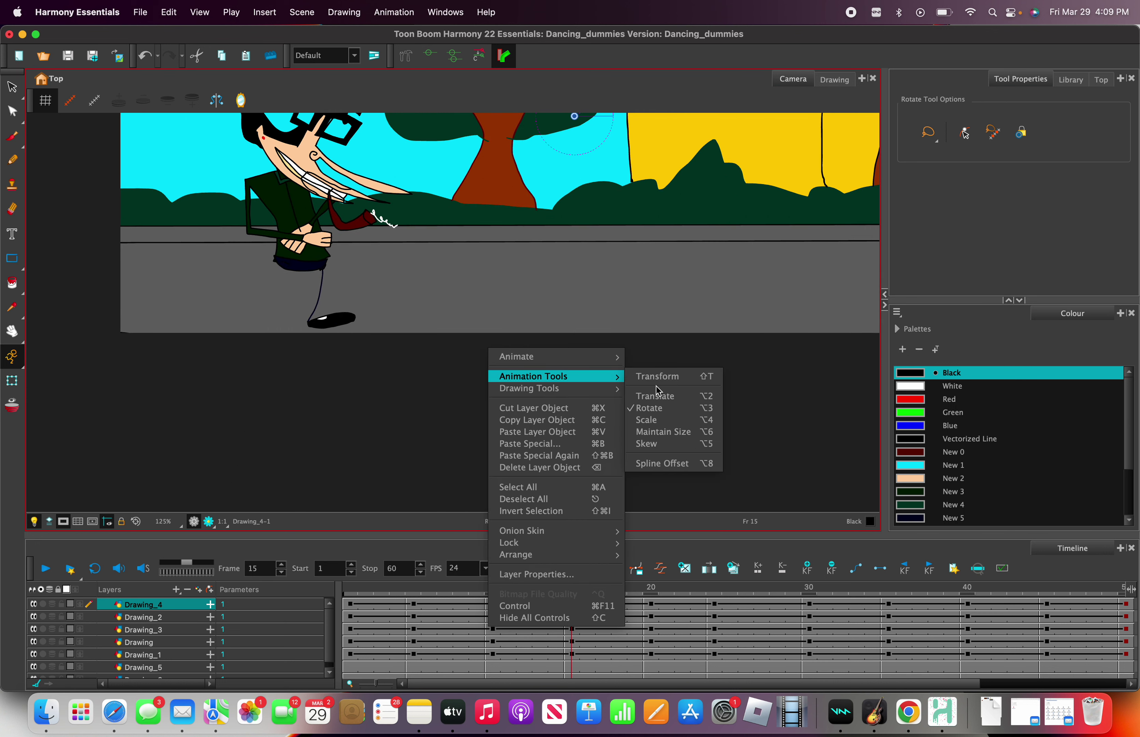
pyautogui.click(678, 396)
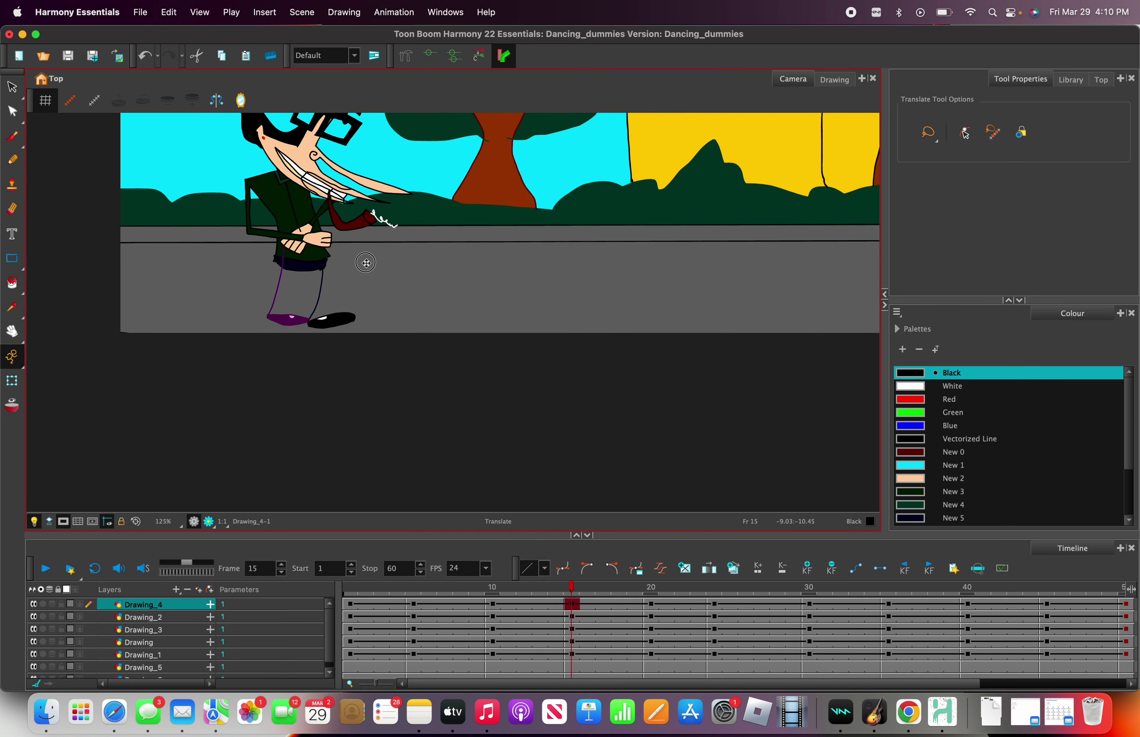
# Play the animation from frame 1 and scrub through frames 15 and 24 to check the walking motion
pyautogui.scroll(-4, 378, 304)
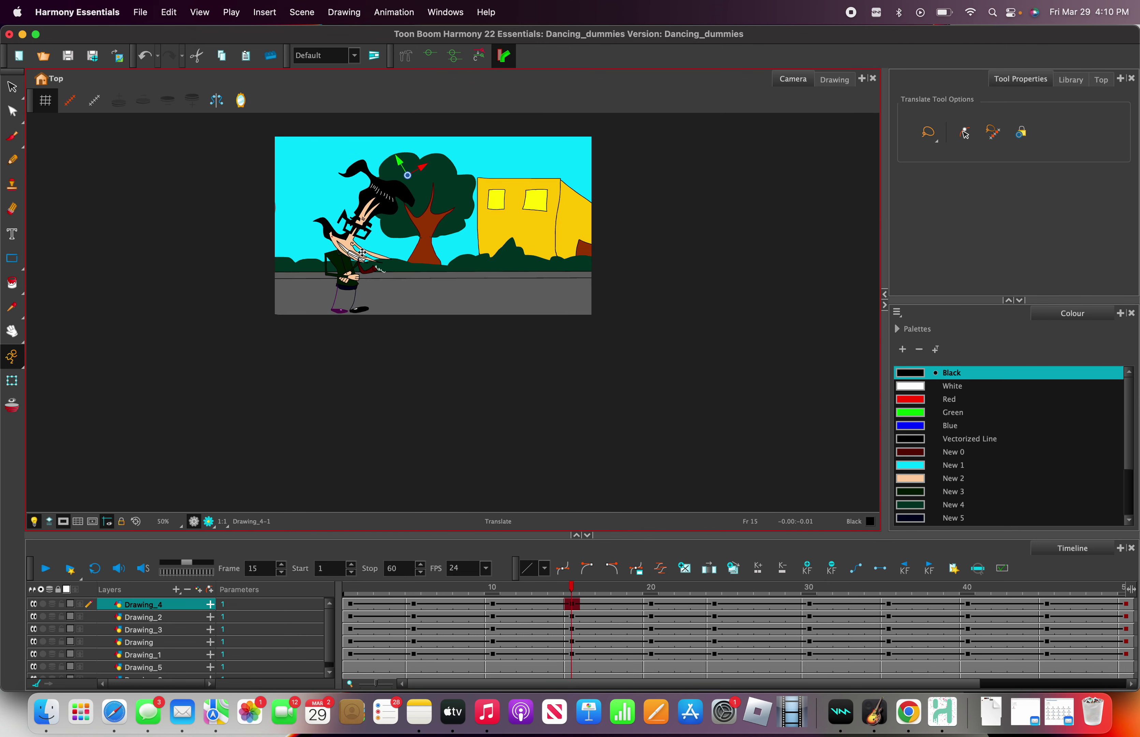
pyautogui.scroll(2, 361, 253)
pyautogui.moveTo(559, 593); pyautogui.dragTo(350, 604)
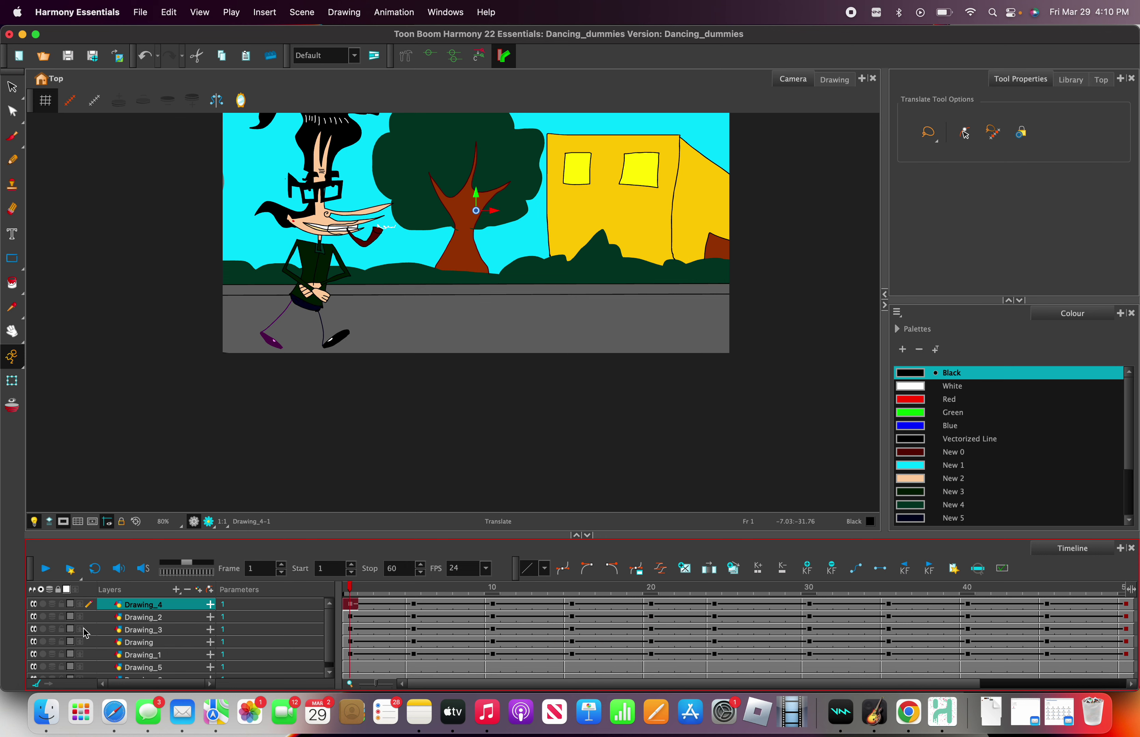
pyautogui.click(45, 574)
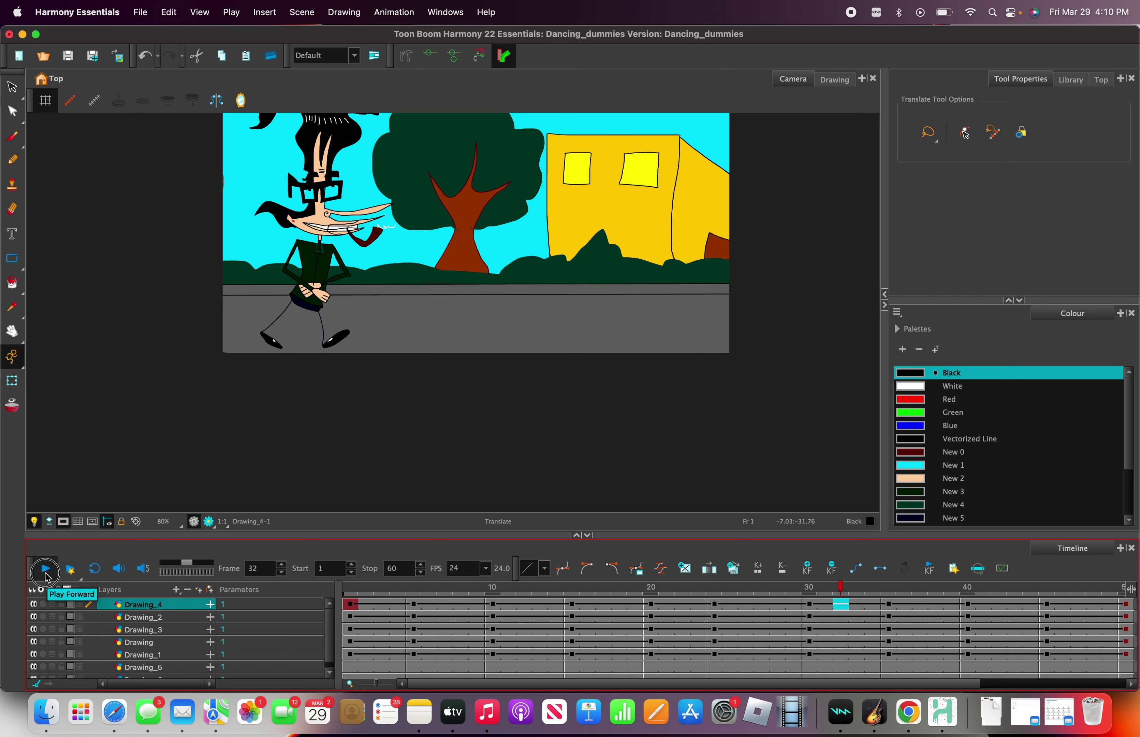
pyautogui.click(45, 572)
pyautogui.moveTo(402, 581); pyautogui.dragTo(567, 582)
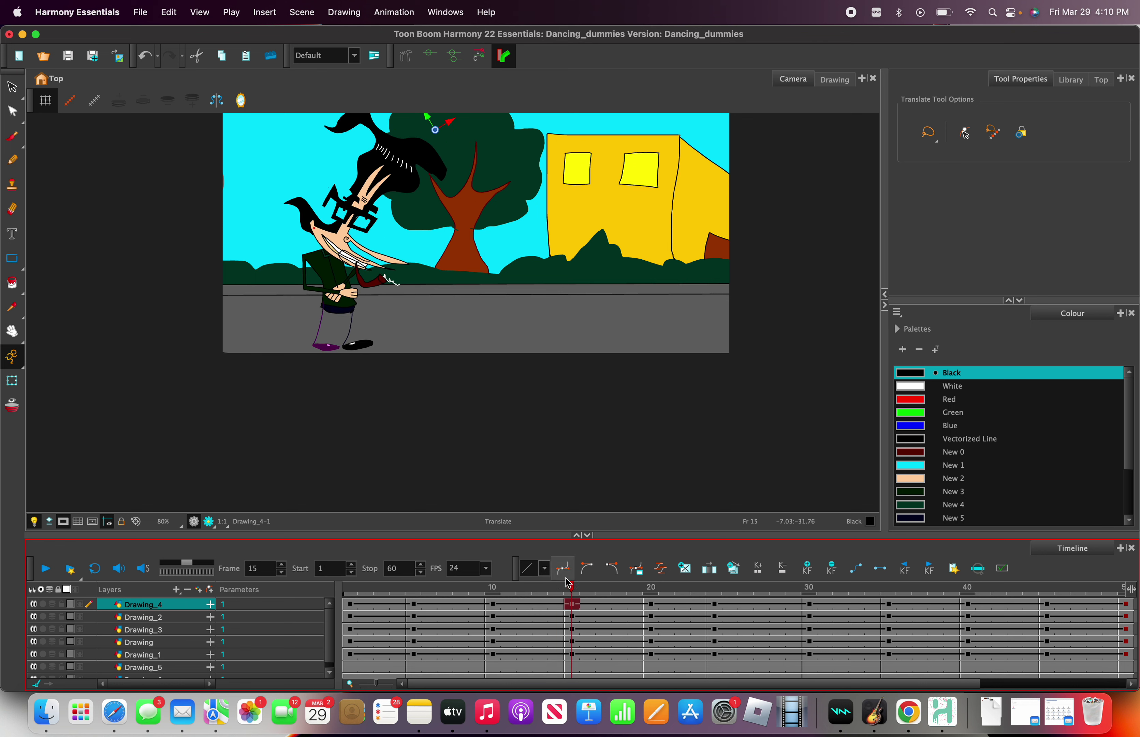
pyautogui.moveTo(572, 603); pyautogui.dragTo(575, 686)
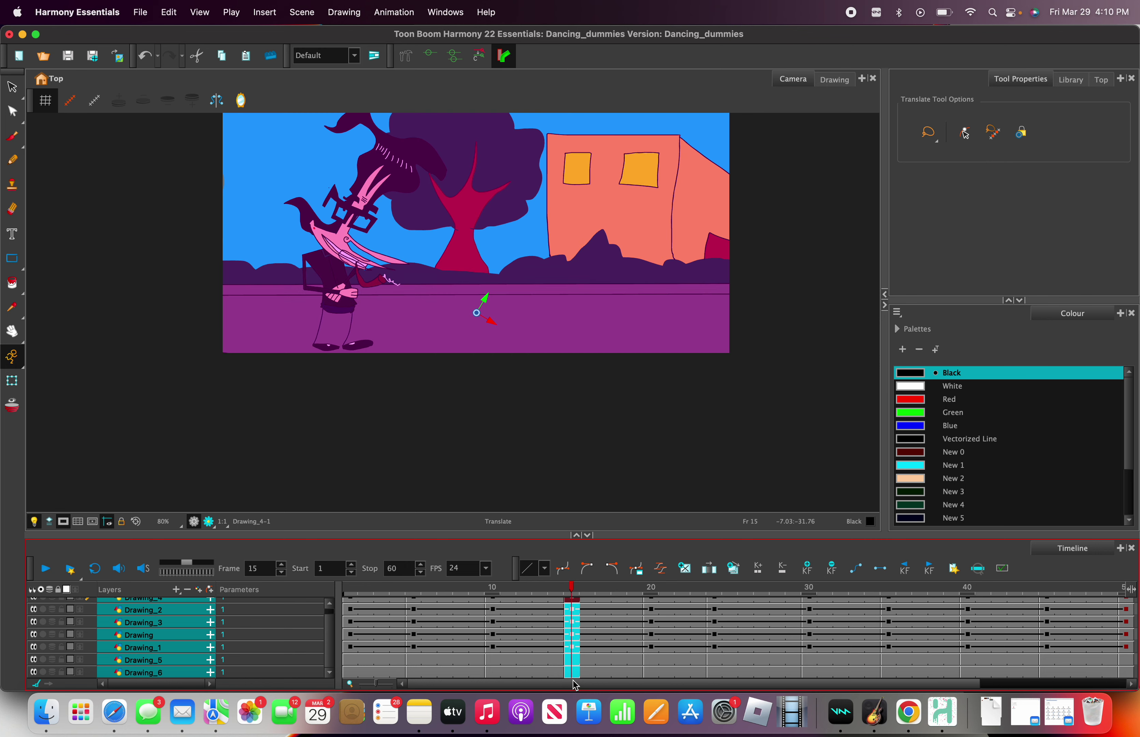
pyautogui.scroll(1, 618, 626)
pyautogui.click(716, 596)
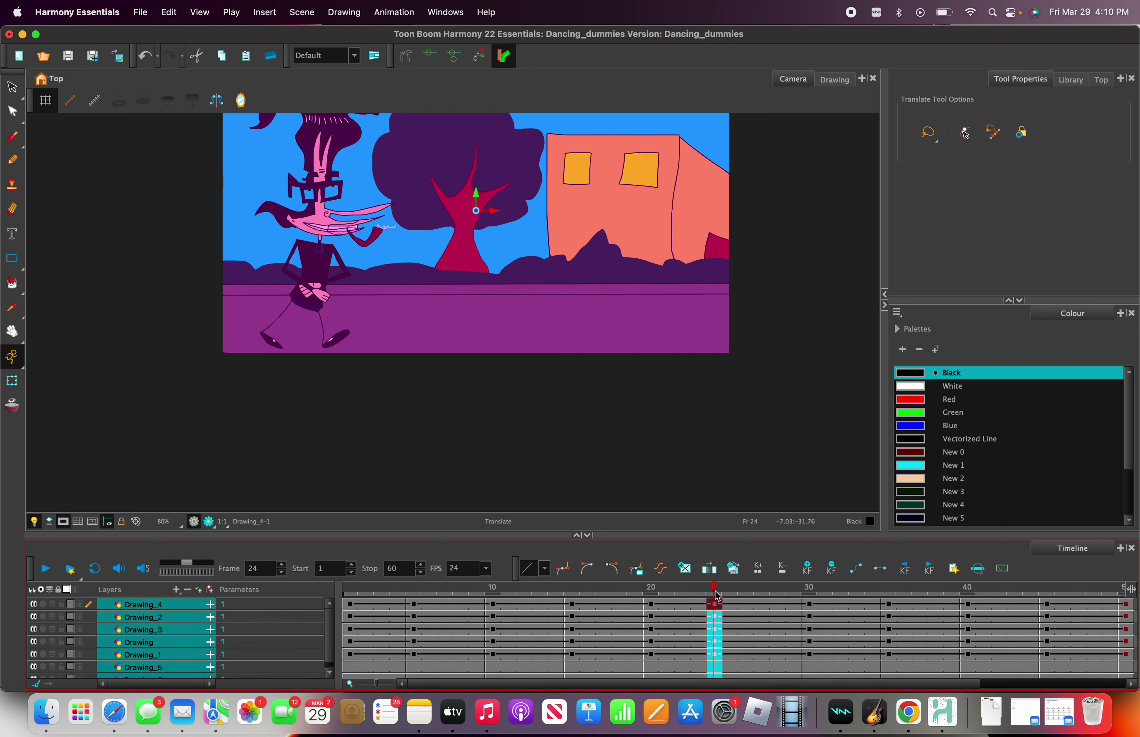
pyautogui.moveTo(710, 586); pyautogui.dragTo(82, 632)
pyautogui.click(51, 576)
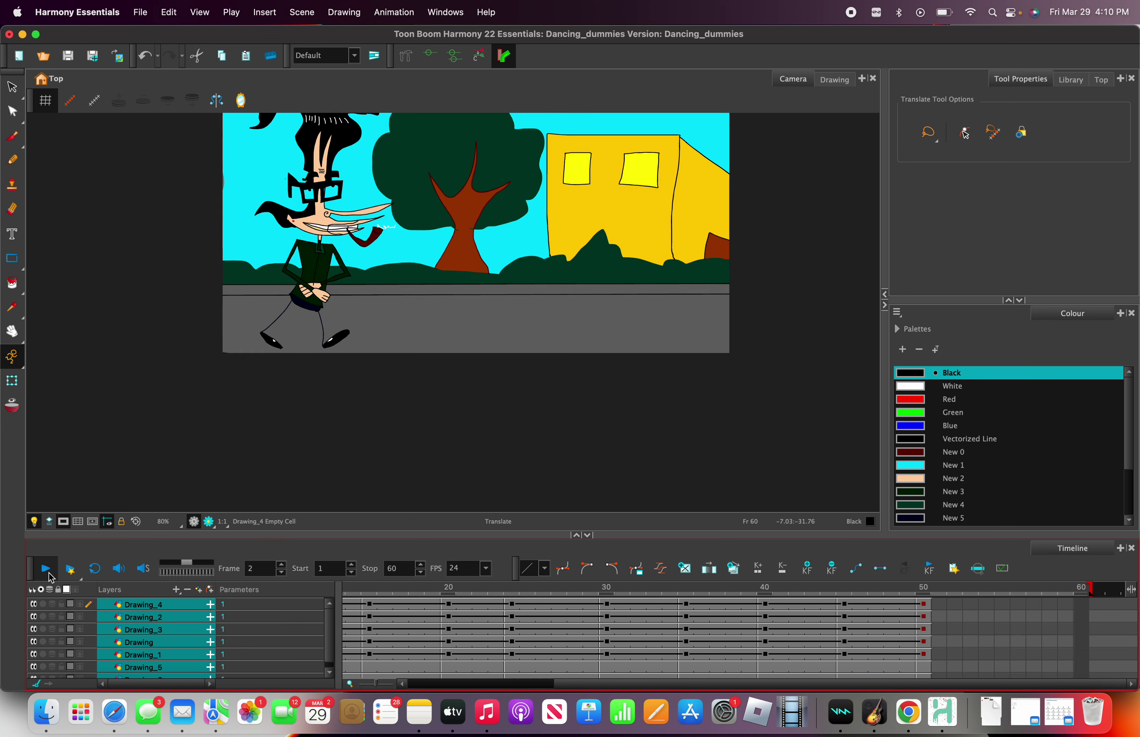
pyautogui.click(46, 570)
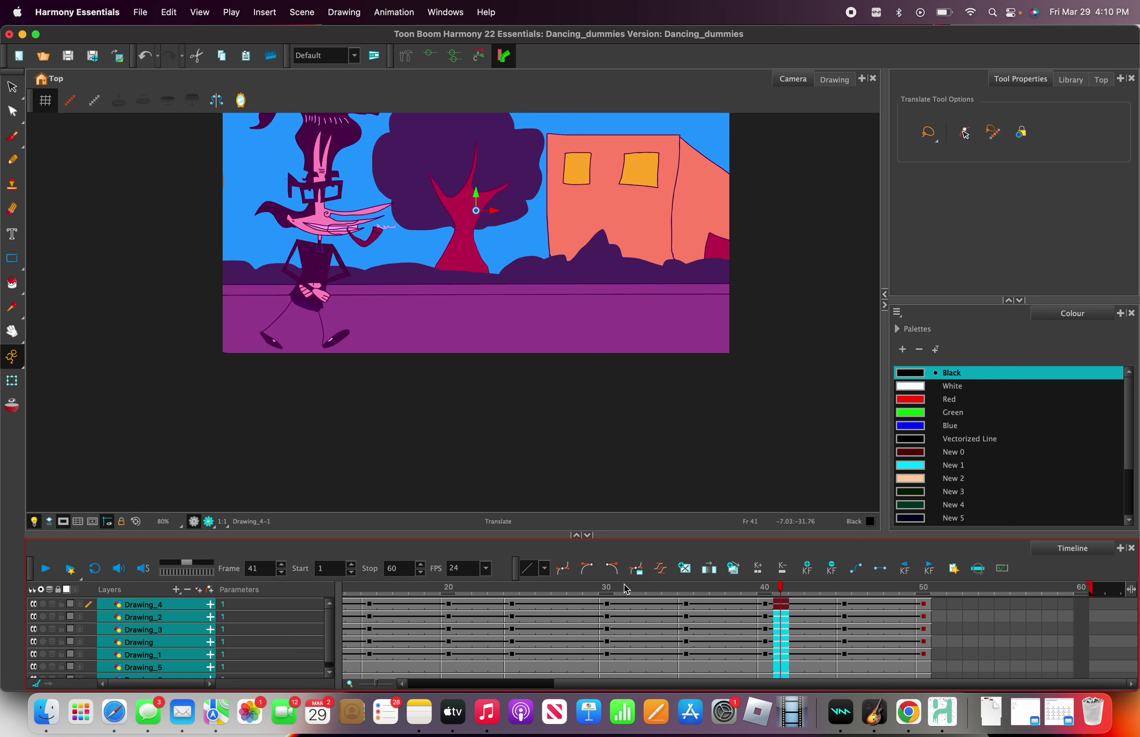
# Move the torso on Drawing_1 and the head on Drawing forward at frame 40 so they stand in front of the tree
pyautogui.moveTo(779, 588); pyautogui.dragTo(763, 588)
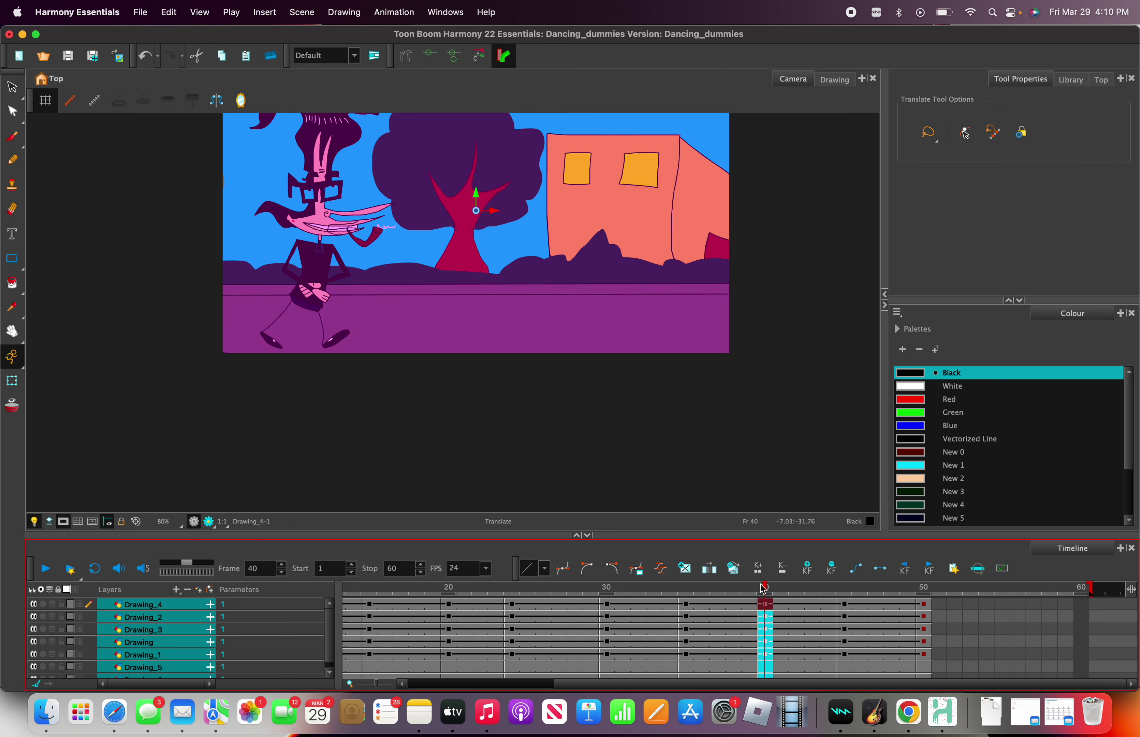
pyautogui.scroll(-2, 433, 353)
pyautogui.scroll(2, 393, 292)
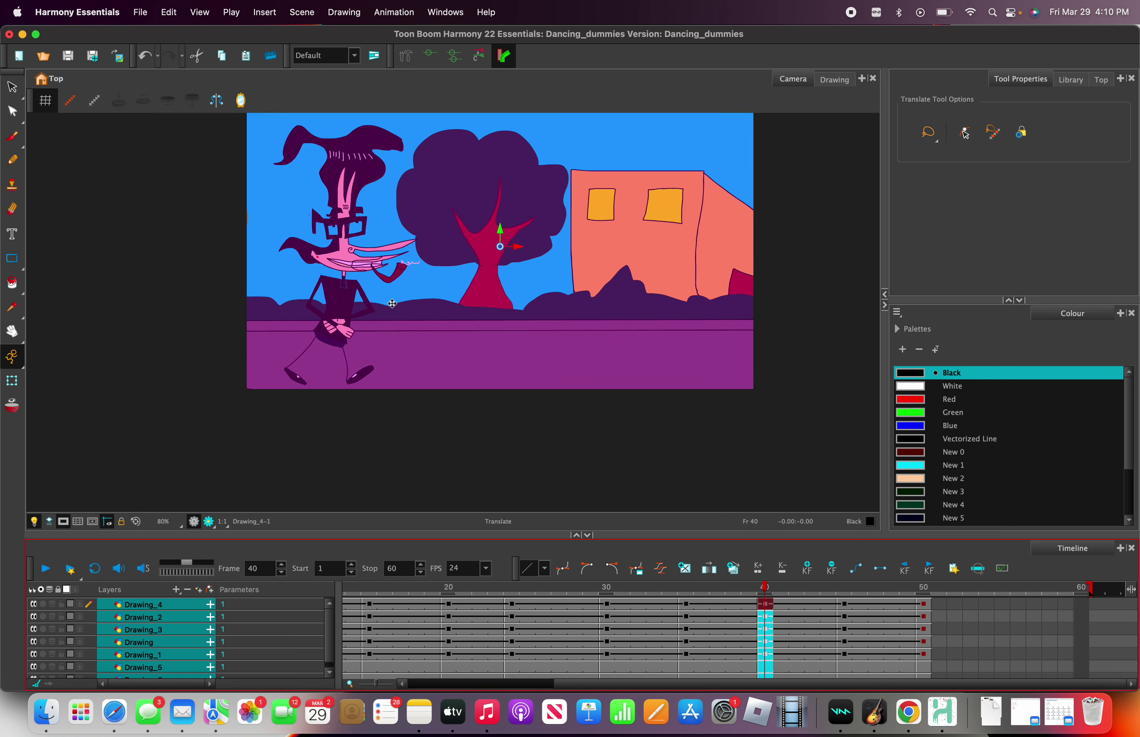
pyautogui.click(181, 631)
pyautogui.click(180, 654)
pyautogui.moveTo(359, 311); pyautogui.dragTo(511, 305)
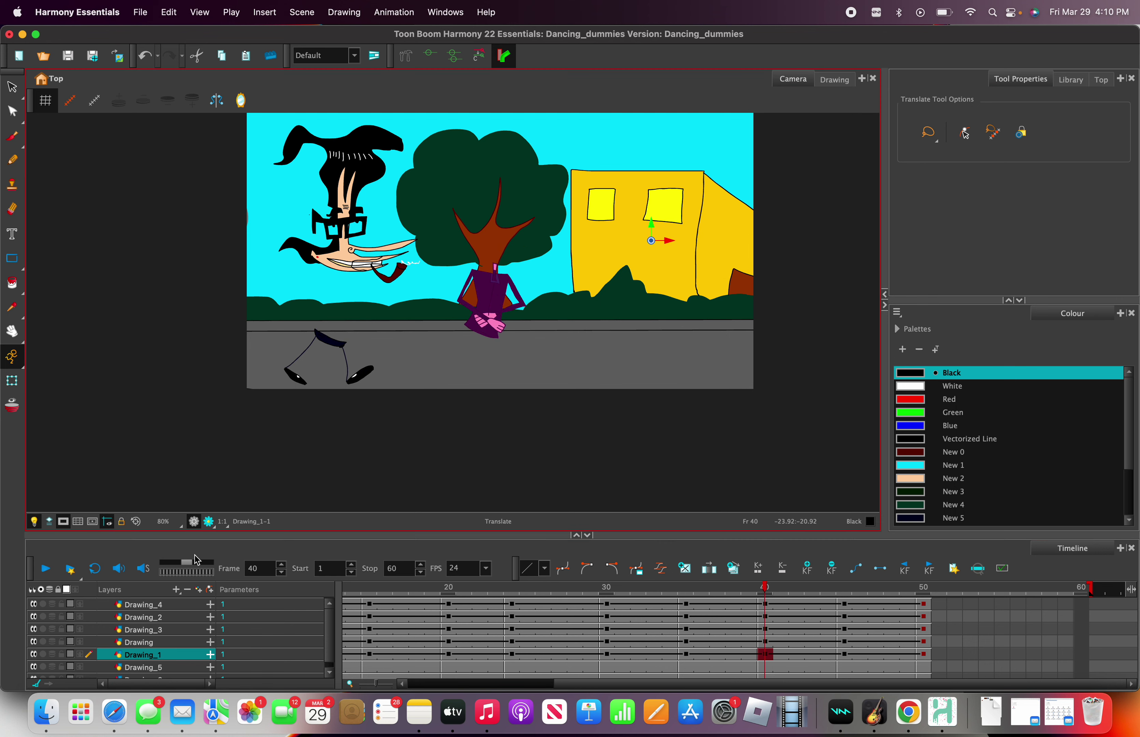
pyautogui.click(158, 642)
pyautogui.moveTo(314, 262); pyautogui.dragTo(471, 259)
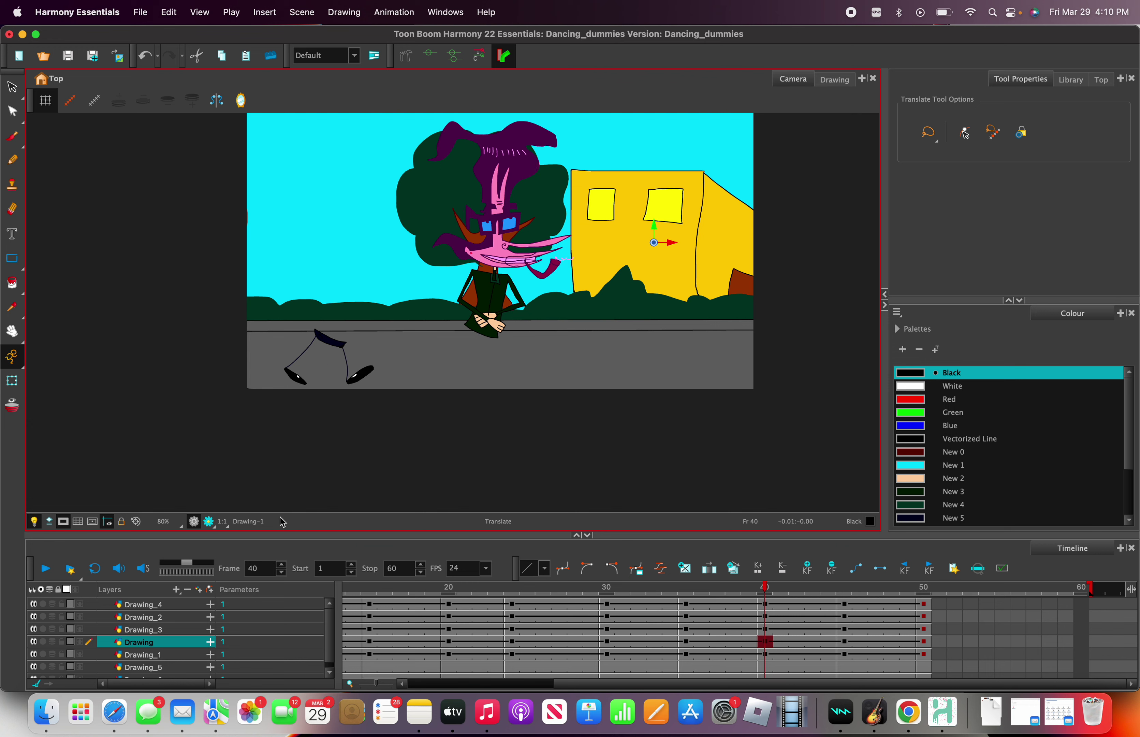
# Move the front leg on Drawing_3 and the hips on Drawing_2 forward beneath the torso at frame 40
pyautogui.click(162, 655)
pyautogui.click(186, 630)
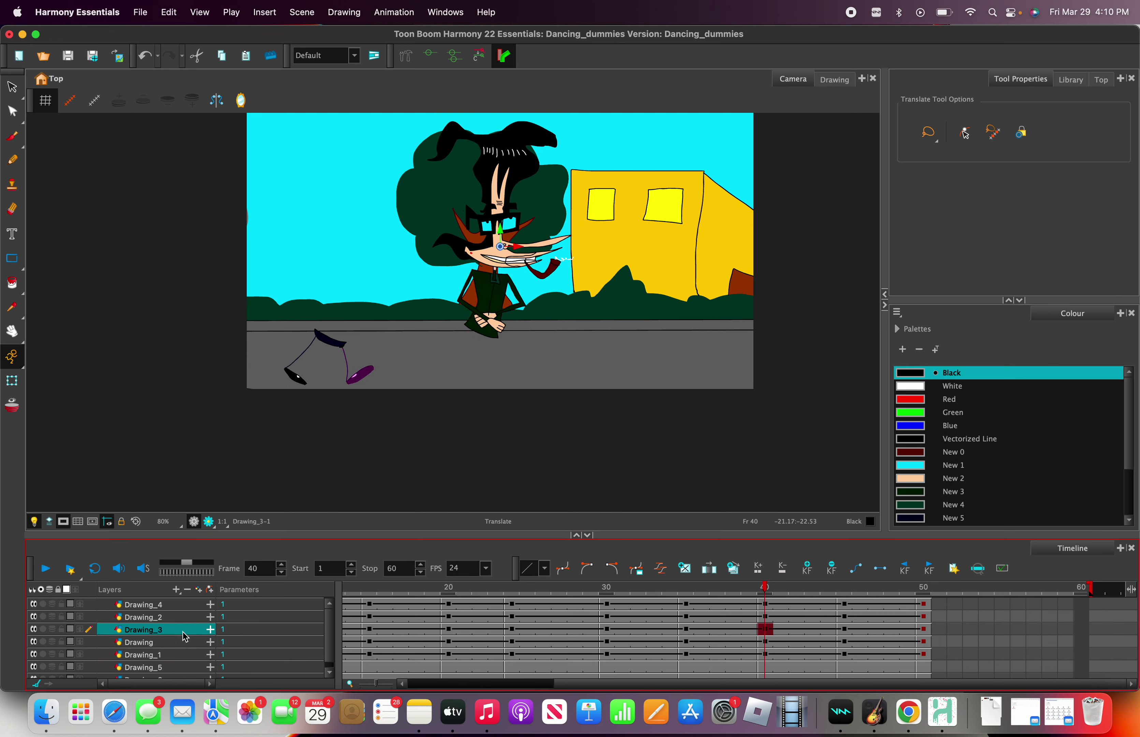
pyautogui.moveTo(371, 369); pyautogui.dragTo(532, 377)
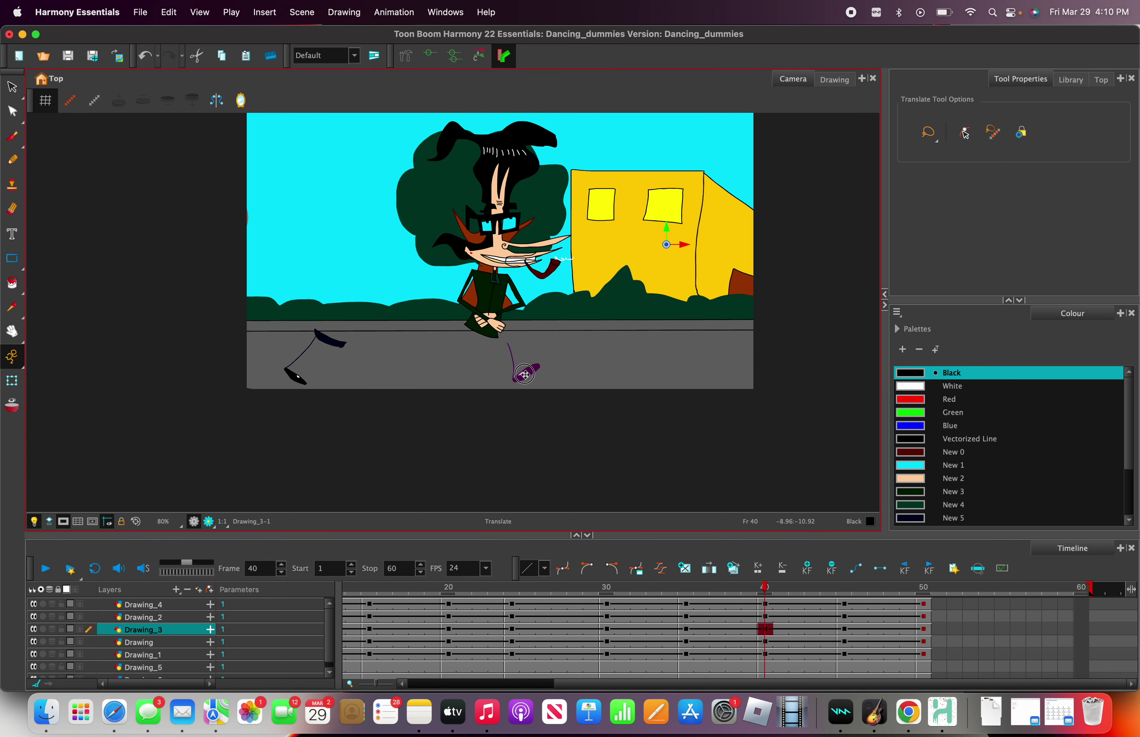
pyautogui.click(179, 617)
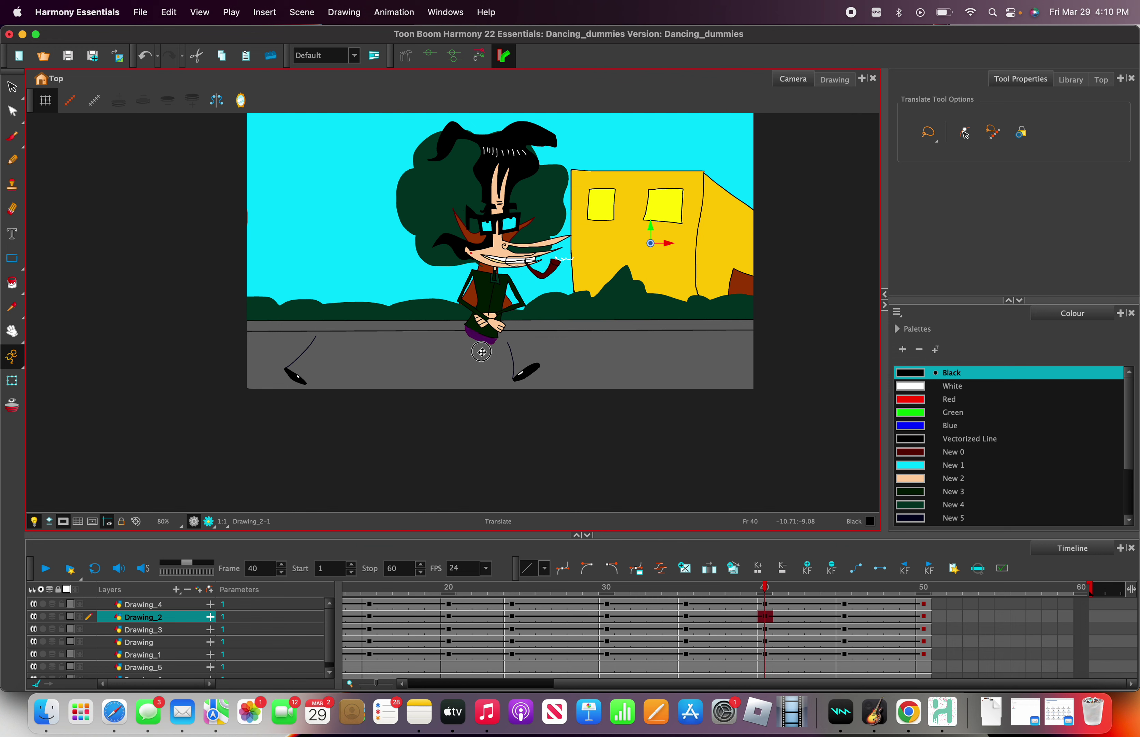
# Move the back leg on Drawing_4 forward to the hips at frame 40 and rotate it clockwise until it extends backward
pyautogui.click(173, 604)
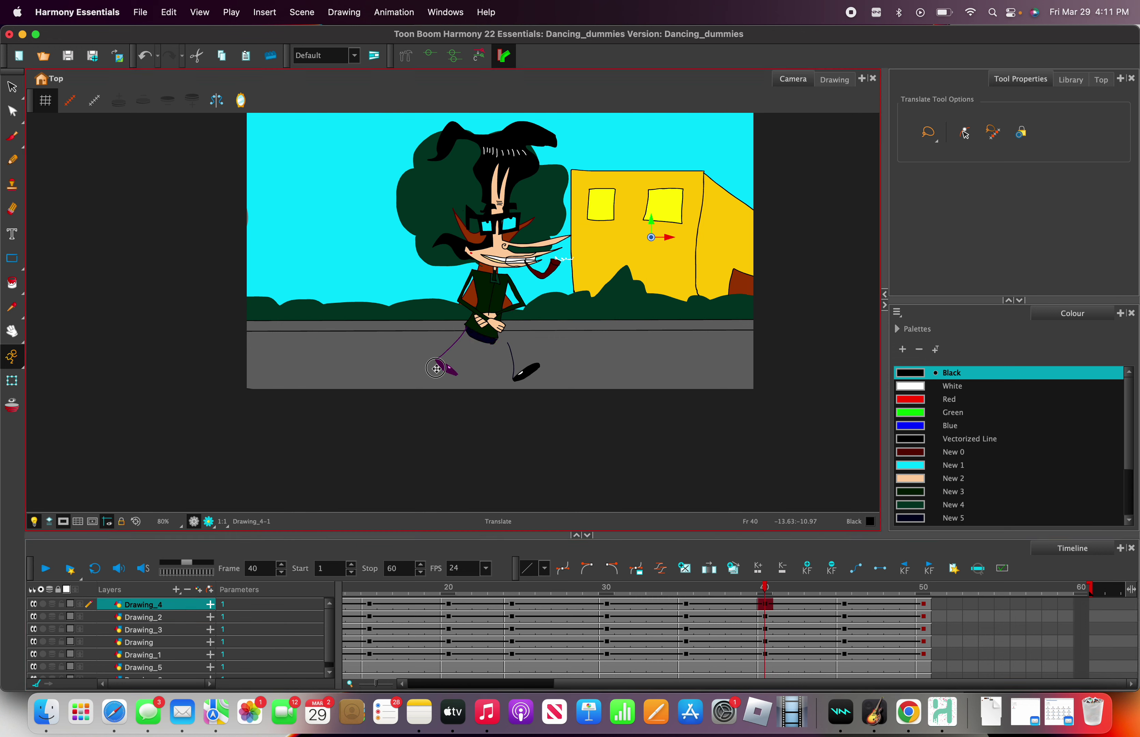
pyautogui.rightClick(446, 357)
pyautogui.moveTo(507, 373)
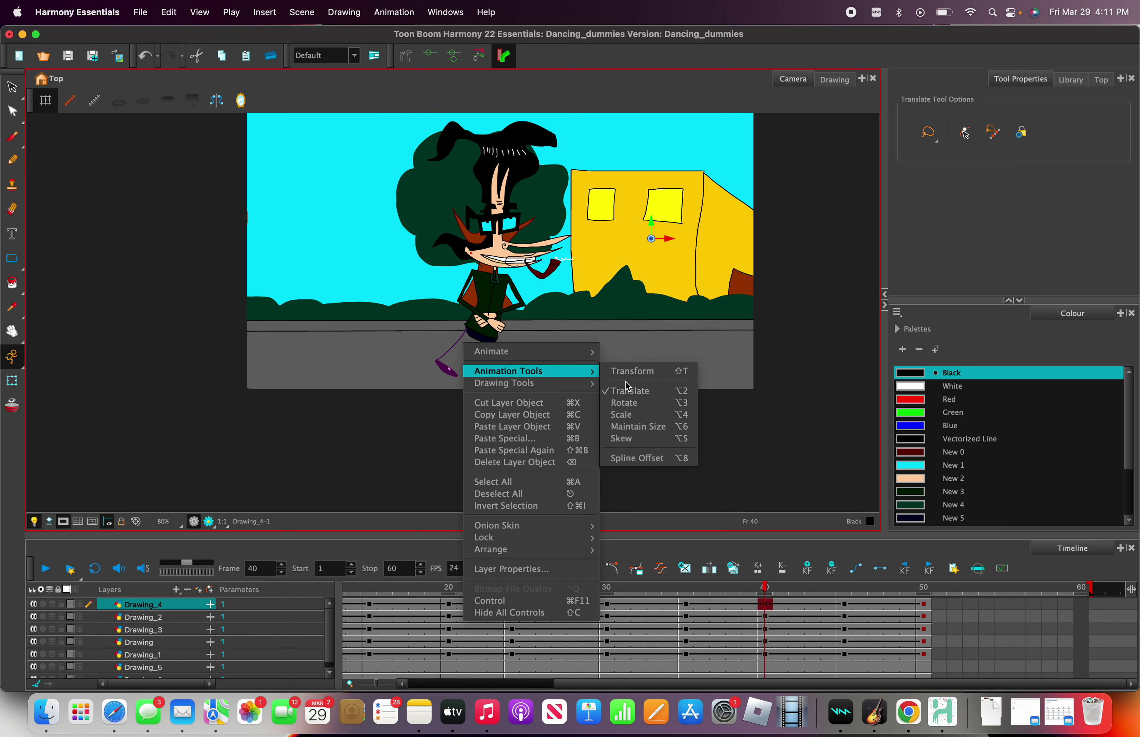
pyautogui.click(668, 403)
pyautogui.moveTo(644, 365); pyautogui.dragTo(235, 250)
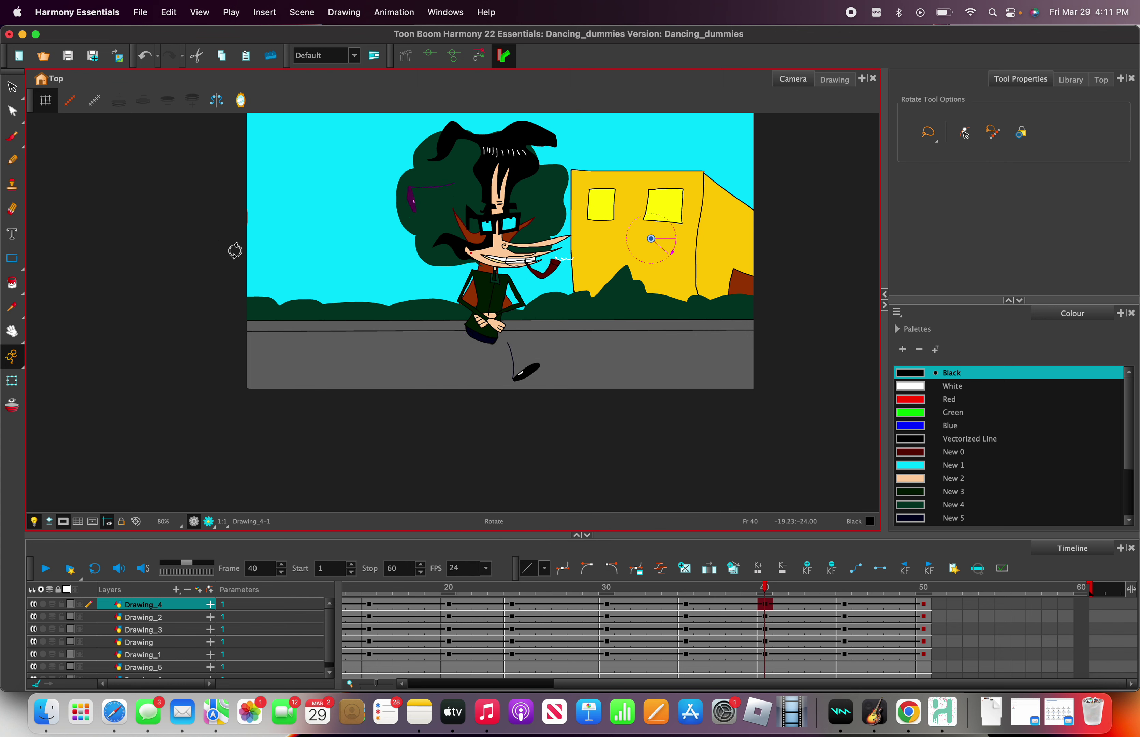
# Translate the rotated back leg down at frame 40 so it attaches to the rear of the hips
pyautogui.rightClick(359, 204)
pyautogui.moveTo(412, 229)
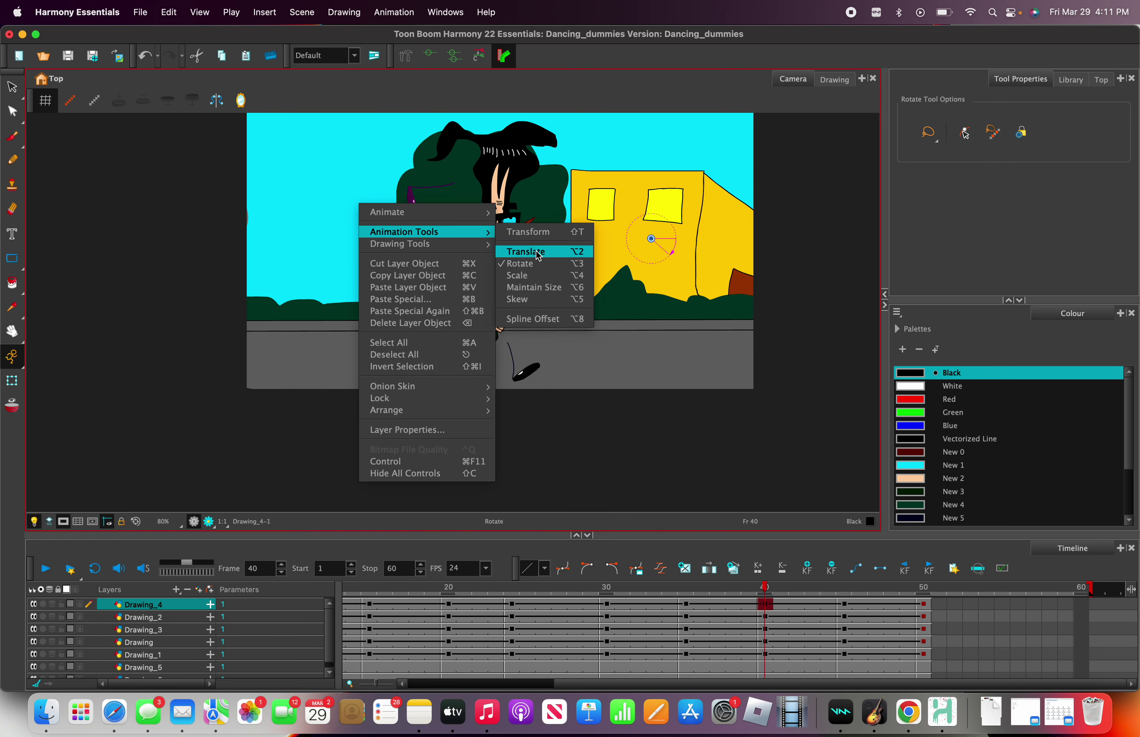
pyautogui.click(520, 249)
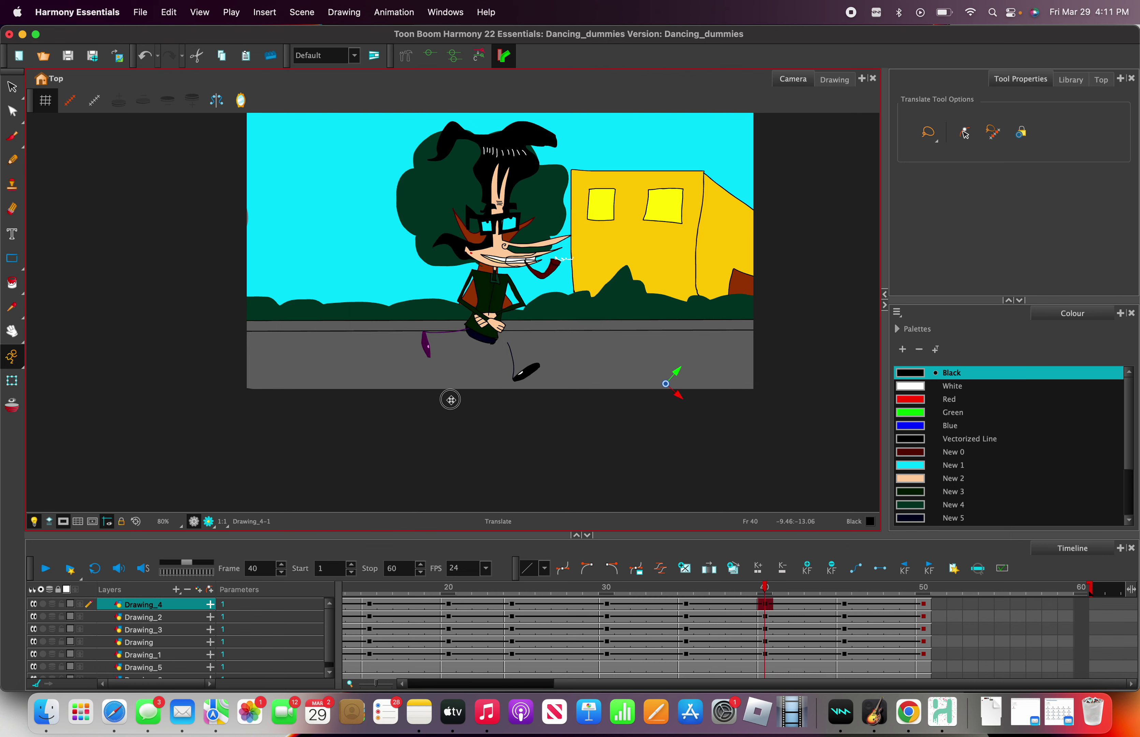
# Shift the front leg on Drawing_3 slightly backward at frame 40 so it connects under the hips
pyautogui.click(171, 617)
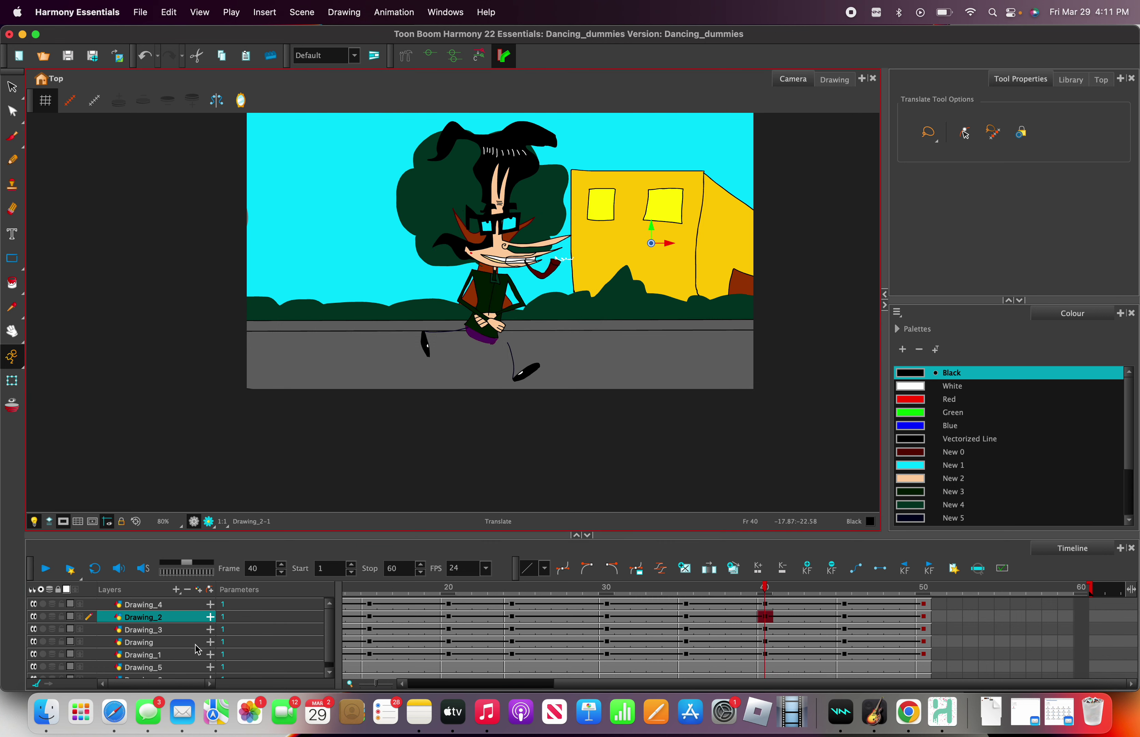
pyautogui.click(162, 631)
pyautogui.moveTo(535, 378); pyautogui.dragTo(518, 376)
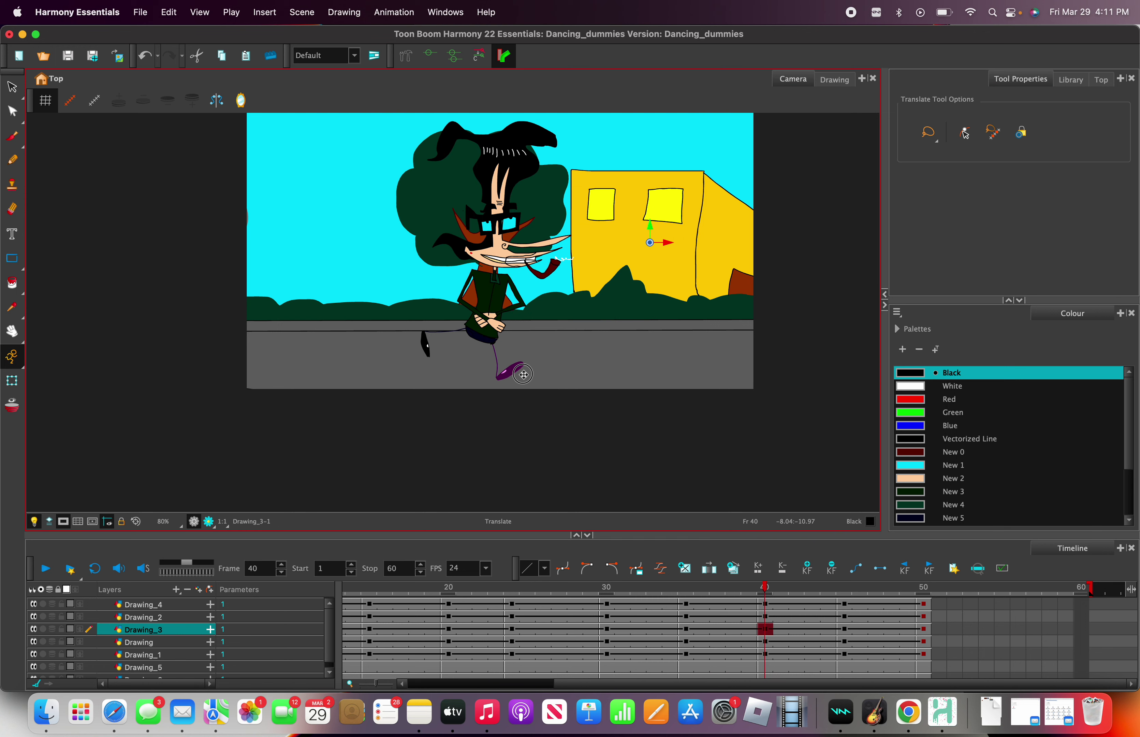
# Rotate the head on the Drawing layer counterclockwise at frame 40 so it tilts back
pyautogui.click(150, 645)
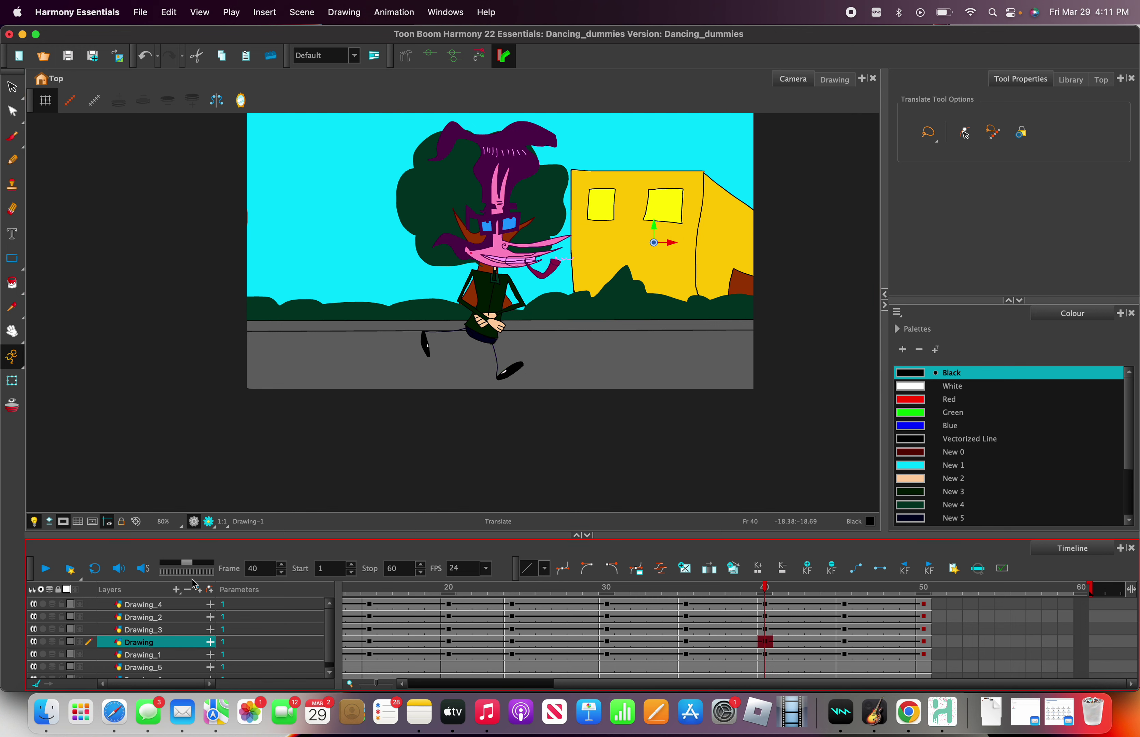
pyautogui.rightClick(526, 239)
pyautogui.moveTo(623, 269)
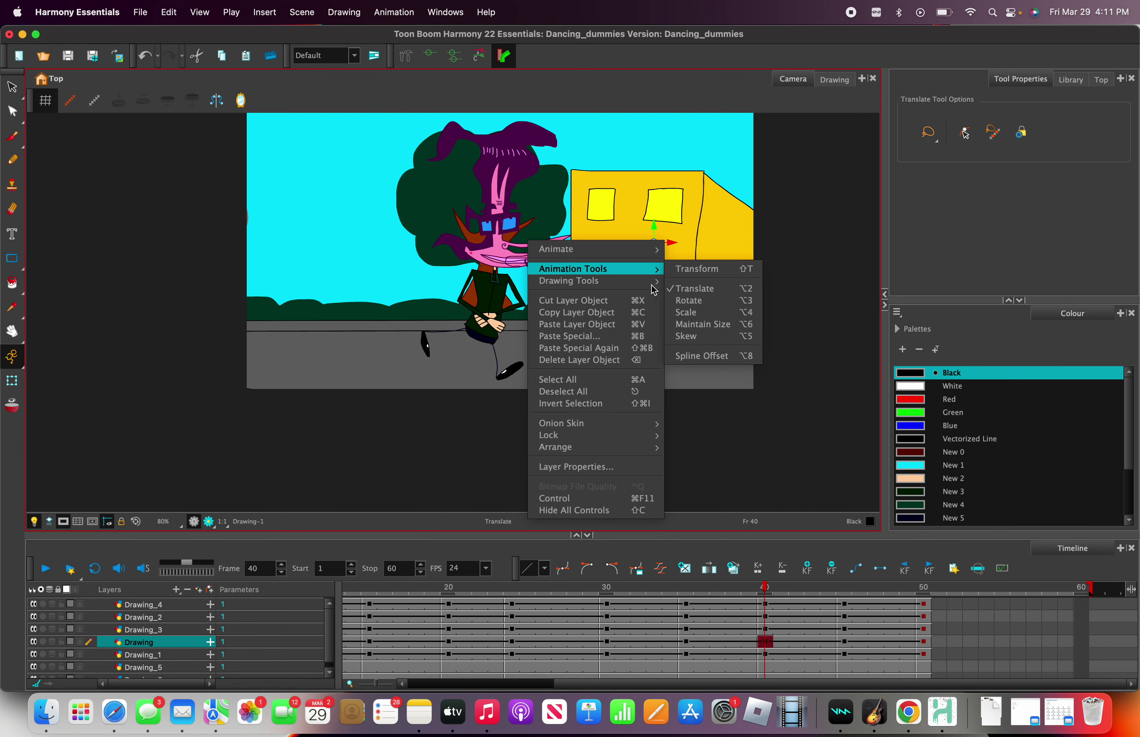
pyautogui.click(688, 300)
pyautogui.moveTo(685, 302); pyautogui.dragTo(568, 236)
# Translate the tilted head at frame 40 back onto the top of the torso
pyautogui.rightClick(623, 284)
pyautogui.moveTo(667, 310)
pyautogui.click(797, 331)
# Rotate the head on the Drawing layer clockwise at frame 40 so it leans forward
pyautogui.rightClick(508, 263)
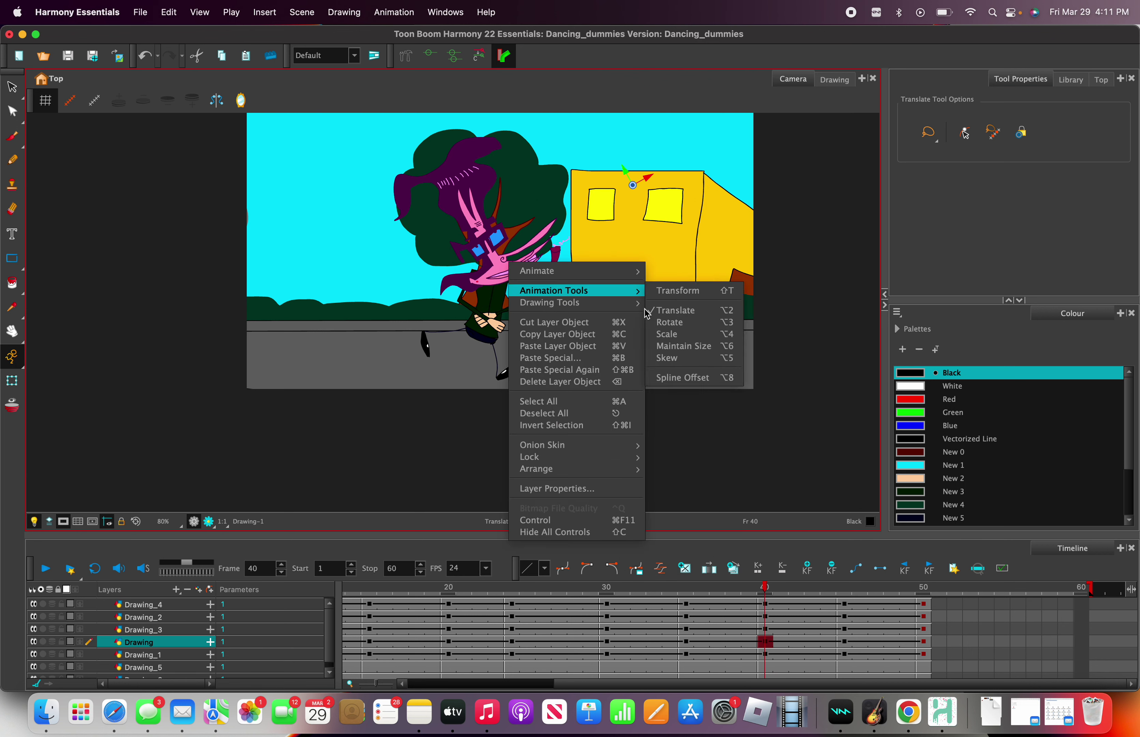
pyautogui.moveTo(628, 298)
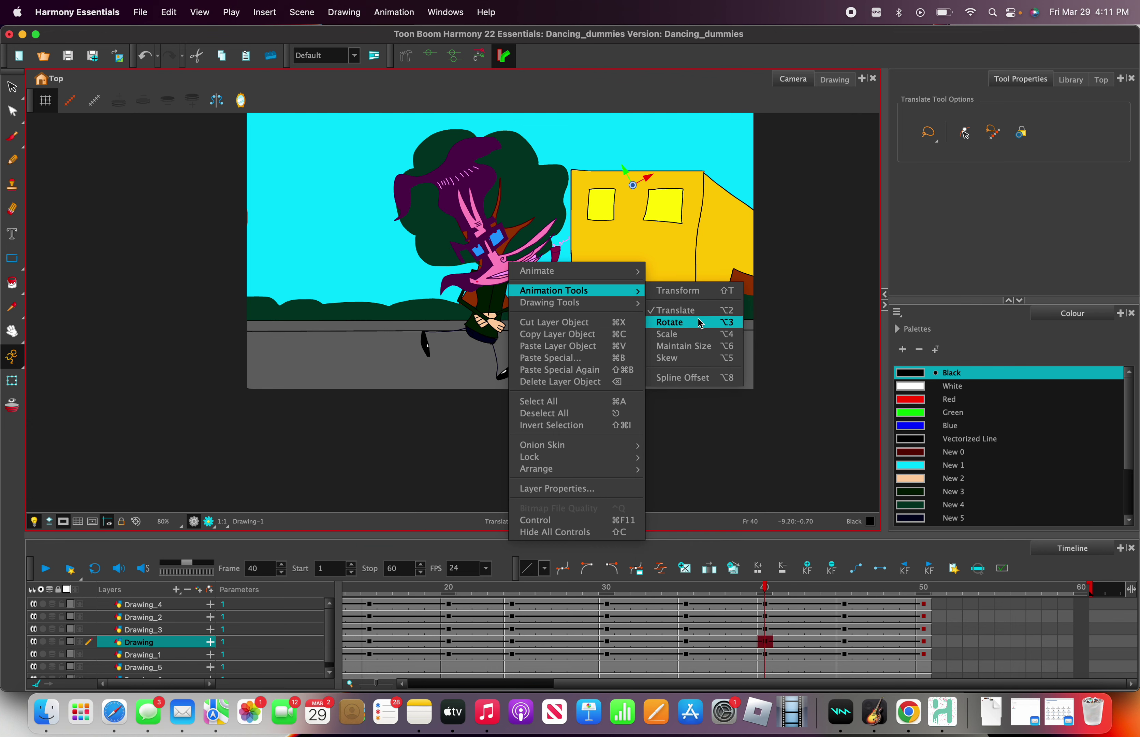
pyautogui.click(664, 322)
pyautogui.moveTo(400, 301); pyautogui.dragTo(378, 280)
# Translate the rotated head on the Drawing layer at frame 40 down into view in front of the torso
pyautogui.rightClick(383, 284)
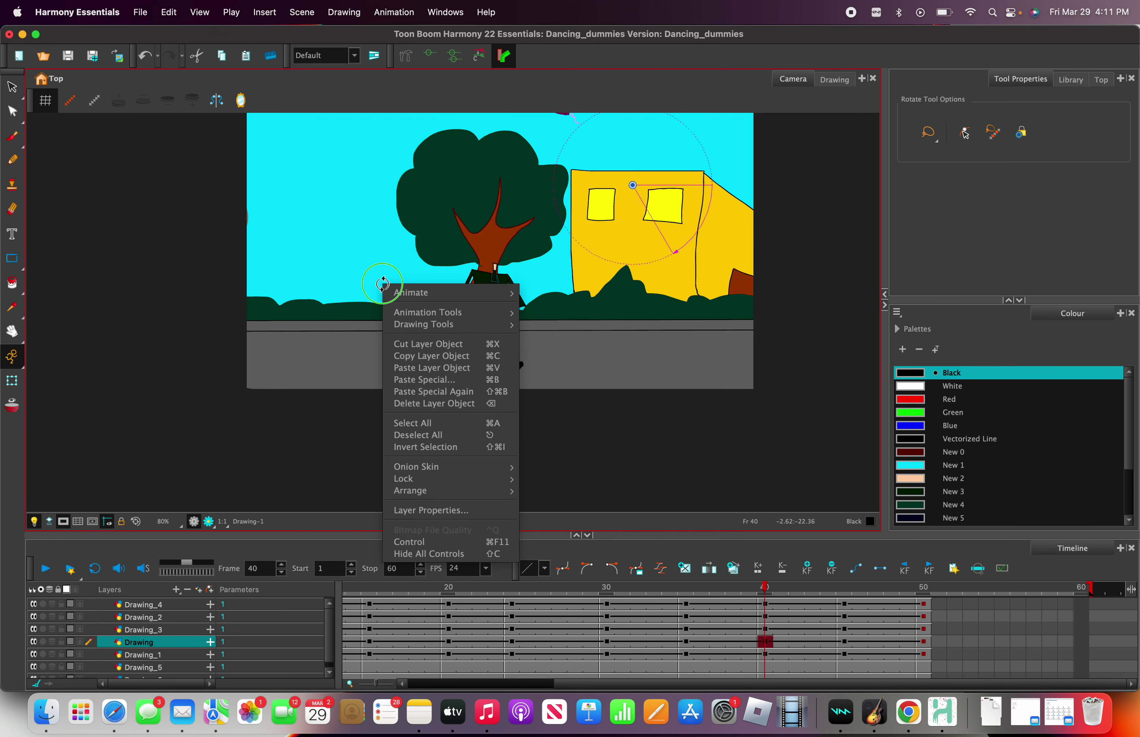
pyautogui.moveTo(422, 311)
pyautogui.click(553, 324)
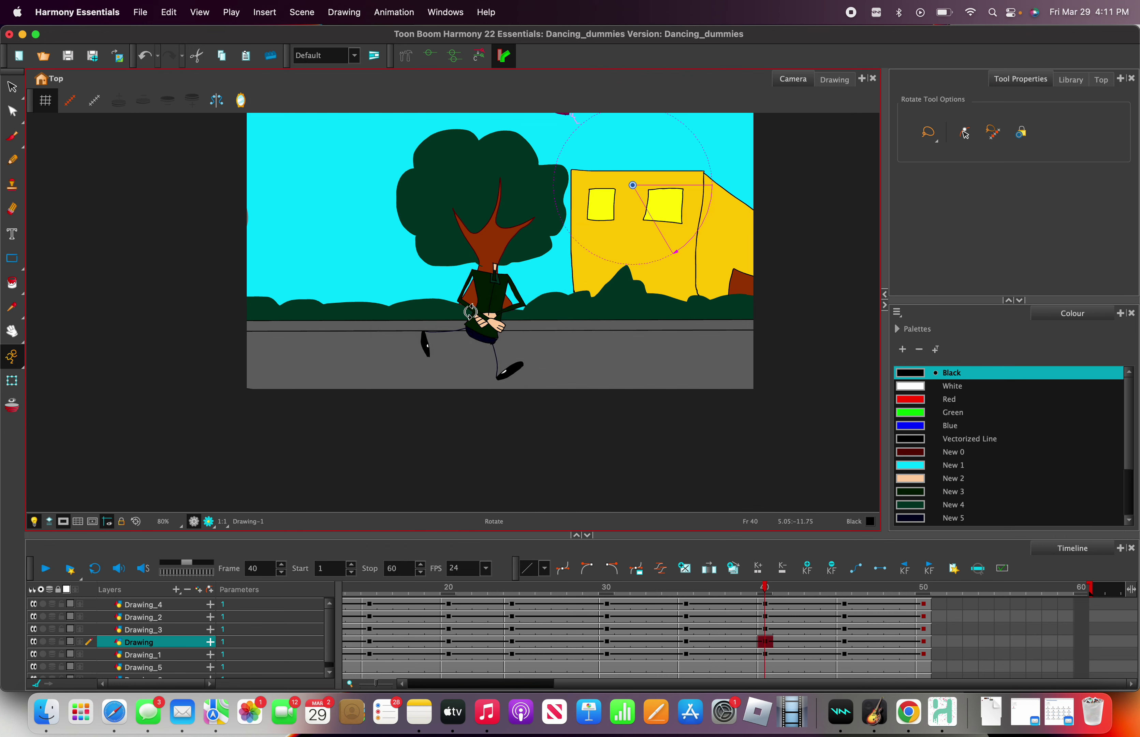
pyautogui.rightClick(470, 311)
pyautogui.moveTo(588, 341)
pyautogui.click(637, 360)
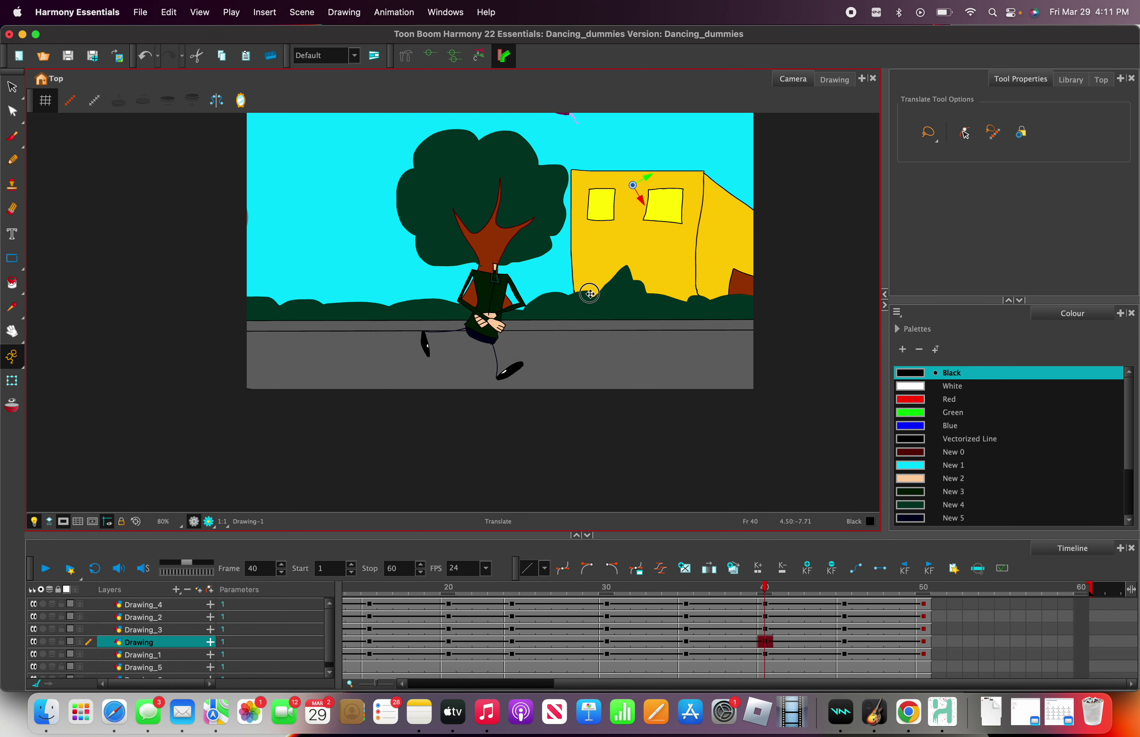
pyautogui.moveTo(583, 290)
pyautogui.mouseDown()
pyautogui.moveTo(583, 419)
pyautogui.moveTo(546, 502)
pyautogui.mouseUp()
# Translate the torso on the Drawing_1 layer backward at frame 40, and return it to its place above the hips
pyautogui.click(149, 633)
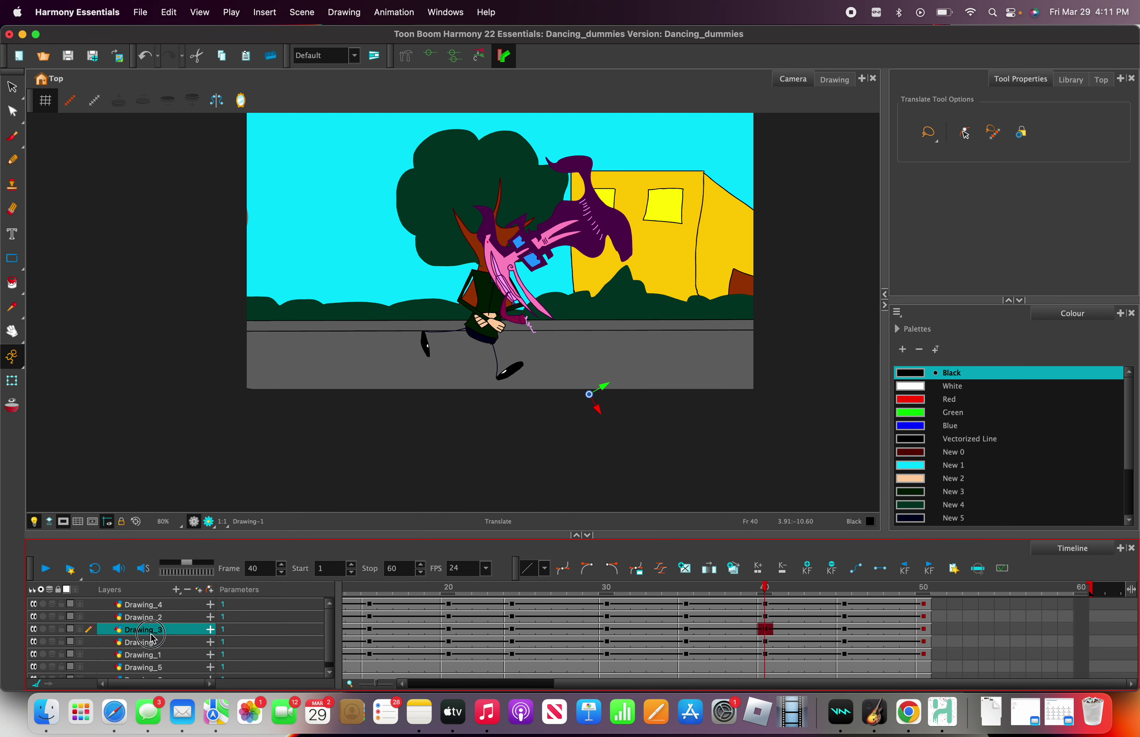
pyautogui.click(173, 642)
pyautogui.click(184, 655)
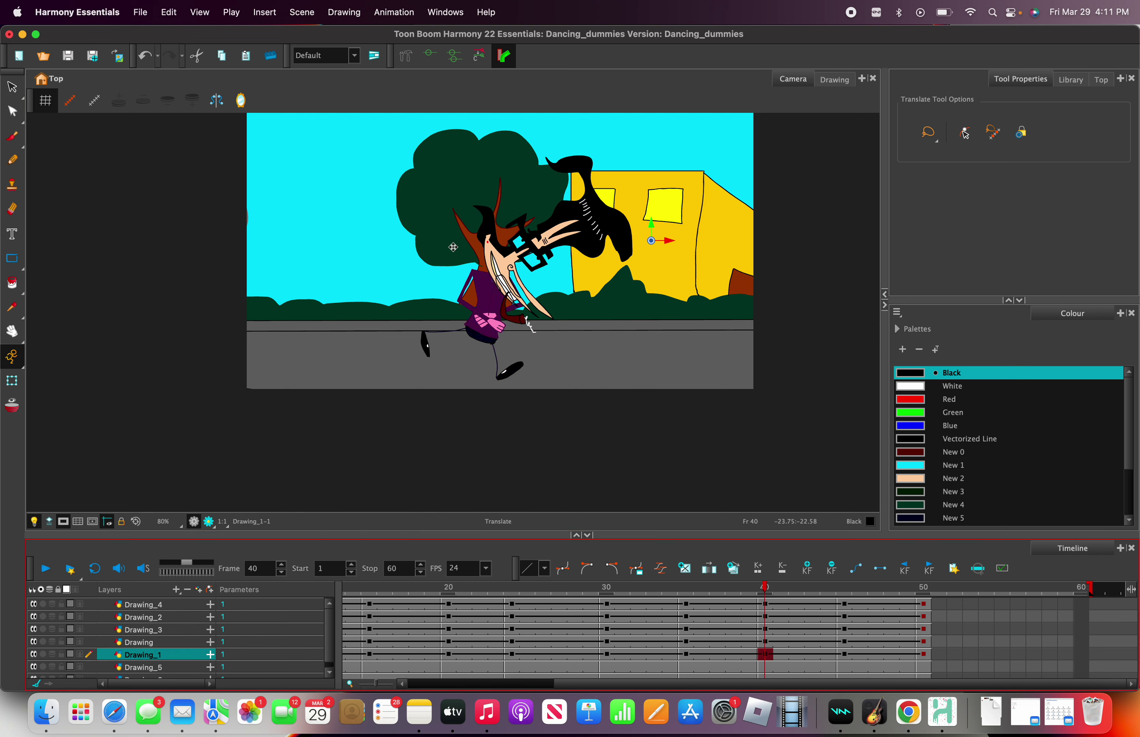
pyautogui.rightClick(503, 271)
pyautogui.moveTo(551, 303)
pyautogui.click(673, 343)
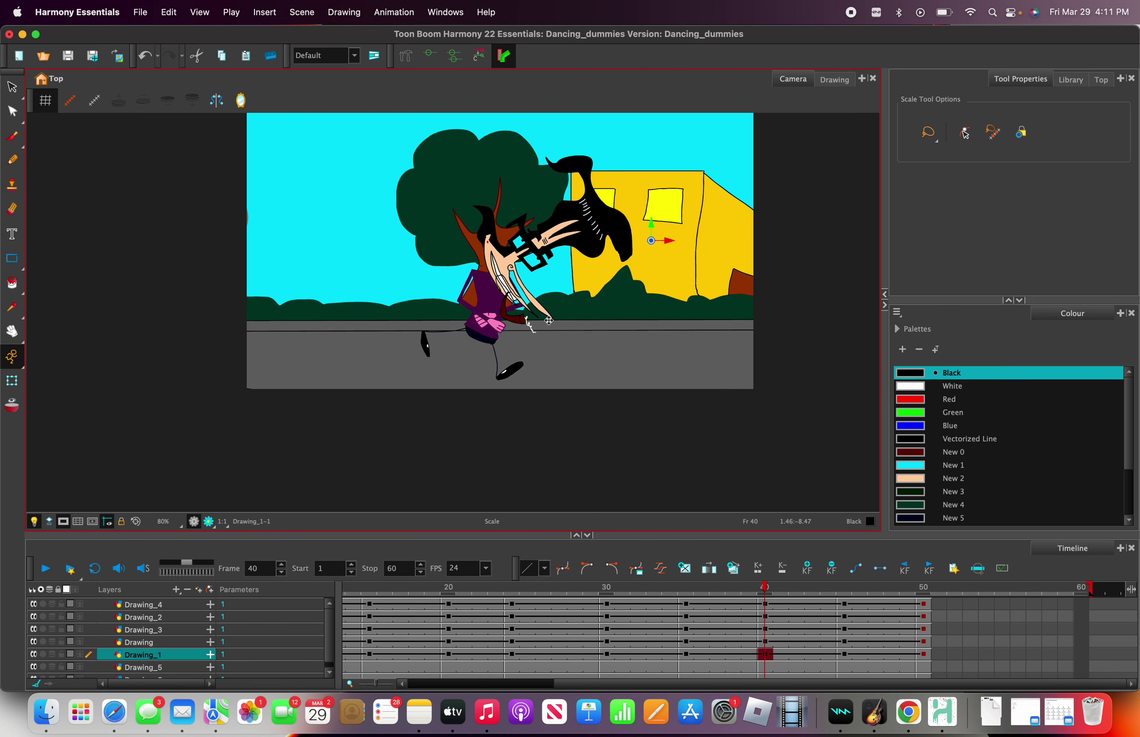
pyautogui.rightClick(510, 315)
pyautogui.moveTo(564, 343)
pyautogui.click(702, 376)
pyautogui.click(493, 343)
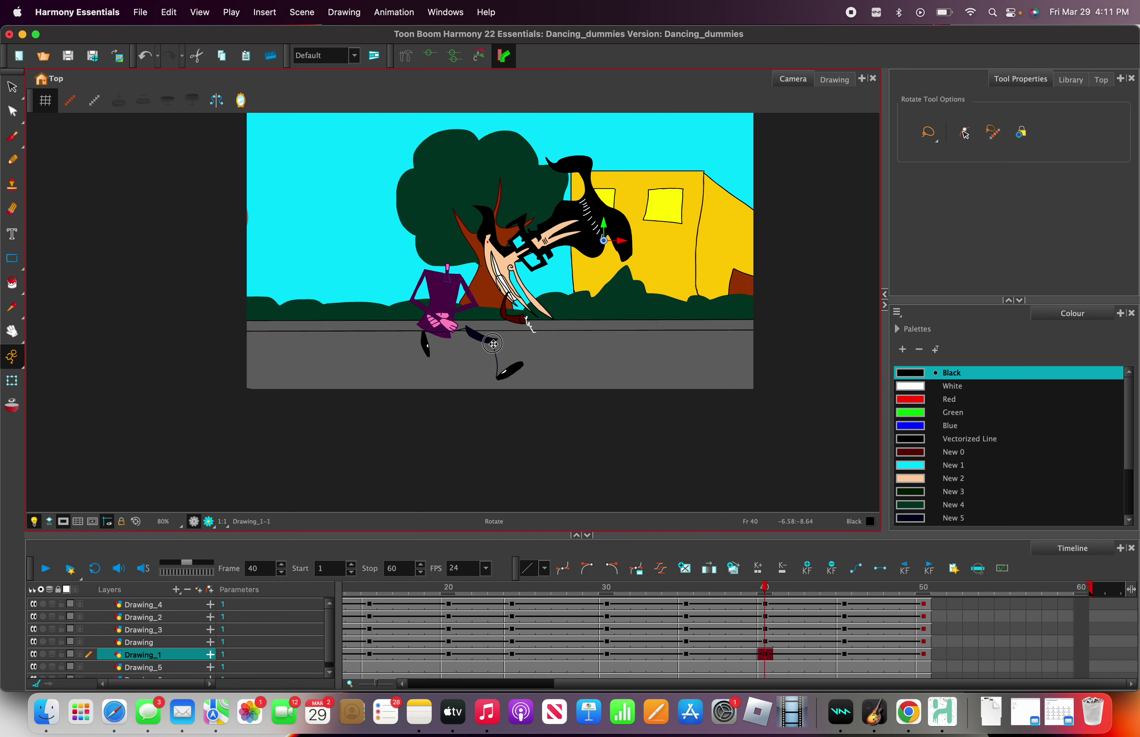
pyautogui.moveTo(493, 344)
pyautogui.mouseDown()
pyautogui.moveTo(541, 327)
pyautogui.moveTo(549, 353)
pyautogui.moveTo(537, 319)
pyautogui.moveTo(522, 331)
pyautogui.mouseUp()
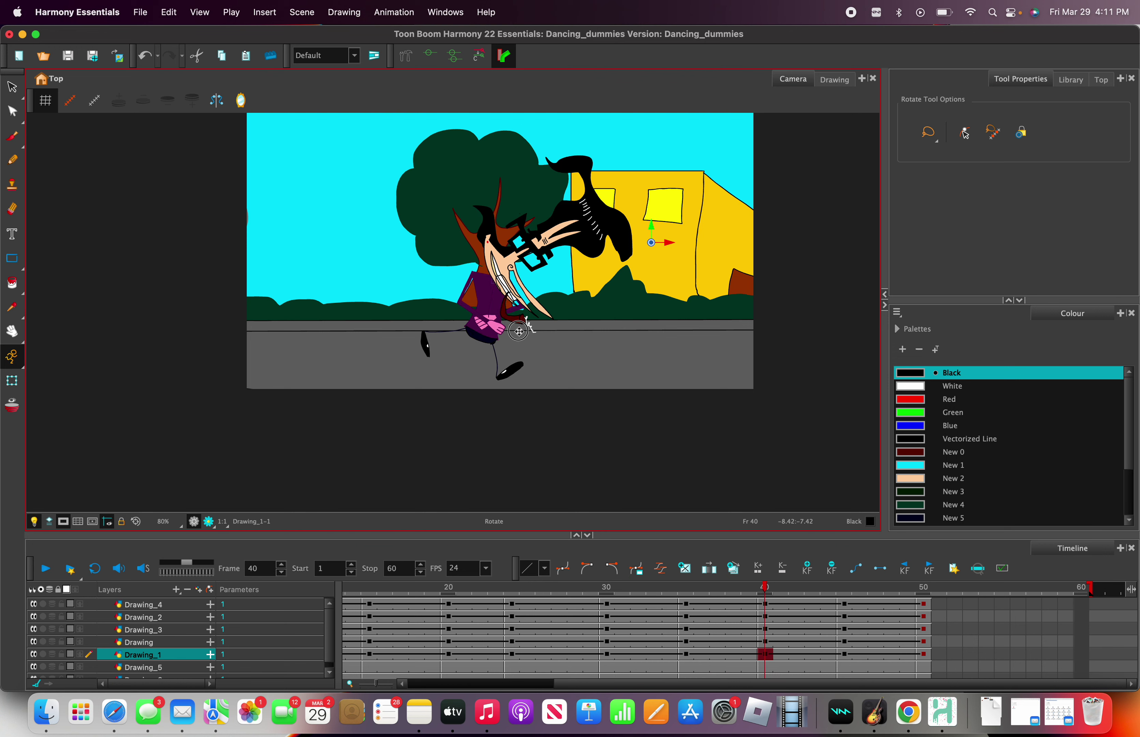
# Rotate the torso on the Drawing_1 layer clockwise at frame 40 so it leans forward
pyautogui.rightClick(521, 330)
pyautogui.moveTo(576, 361)
pyautogui.click(686, 394)
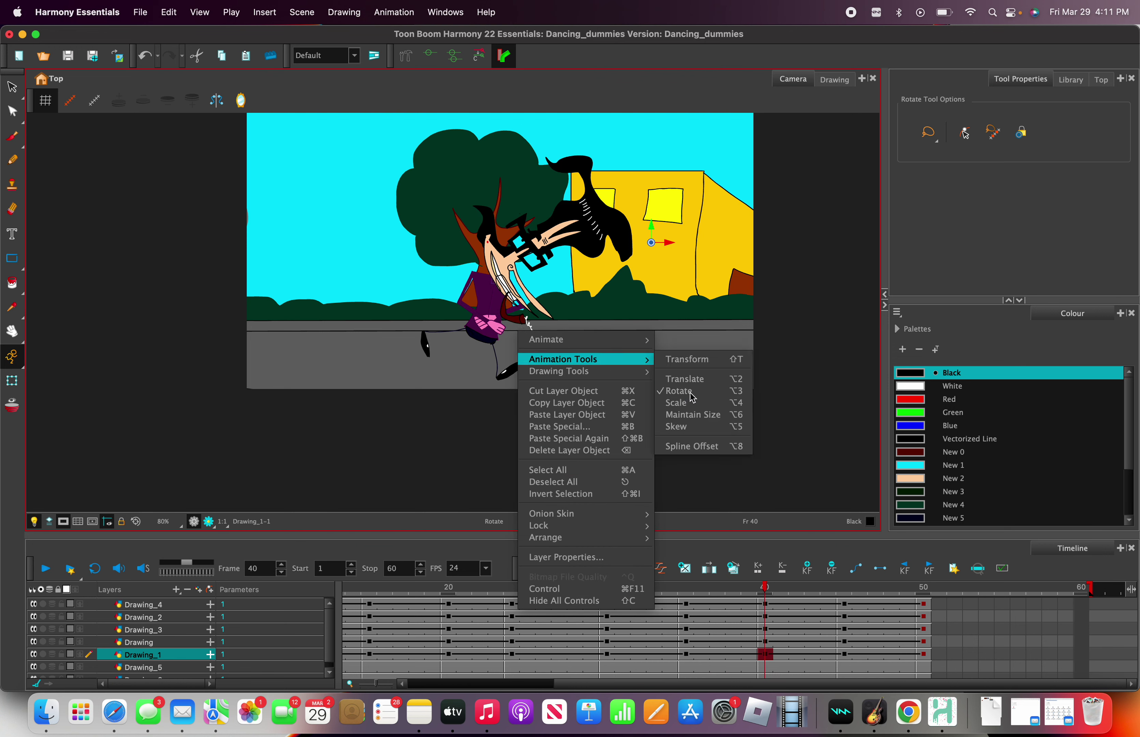
pyautogui.moveTo(526, 361)
pyautogui.mouseDown()
pyautogui.moveTo(640, 358)
pyautogui.moveTo(619, 351)
pyautogui.mouseUp()
pyautogui.rightClick(621, 353)
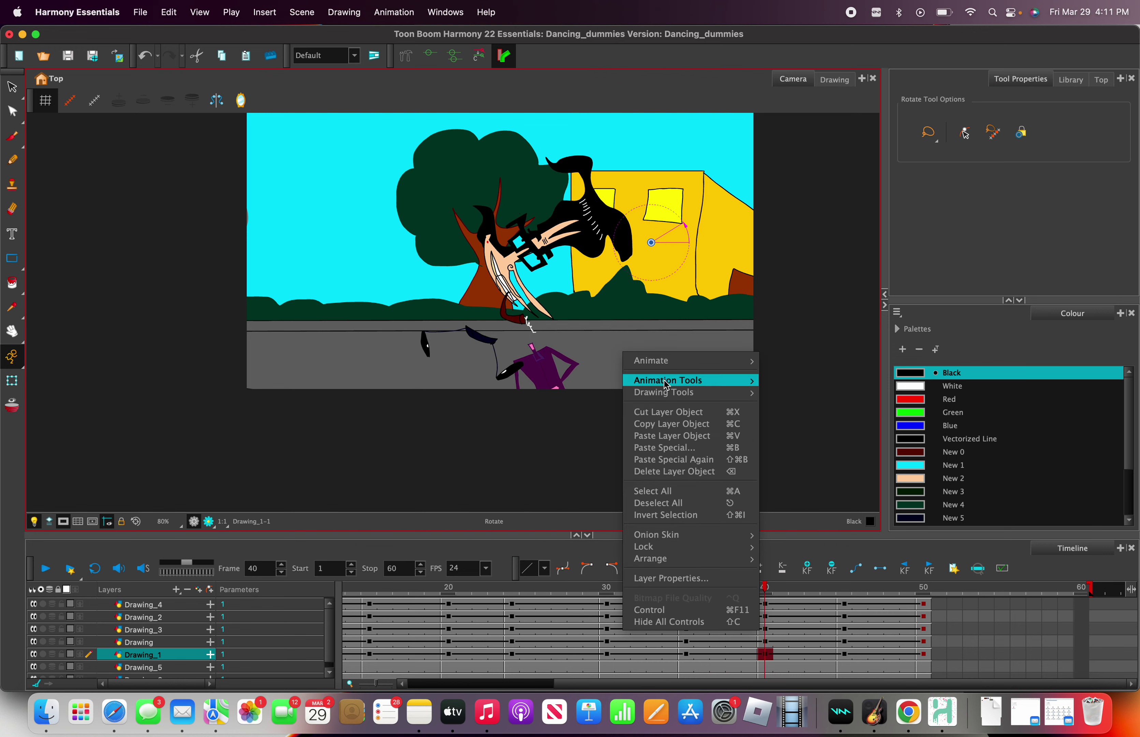
pyautogui.moveTo(672, 381)
pyautogui.click(507, 331)
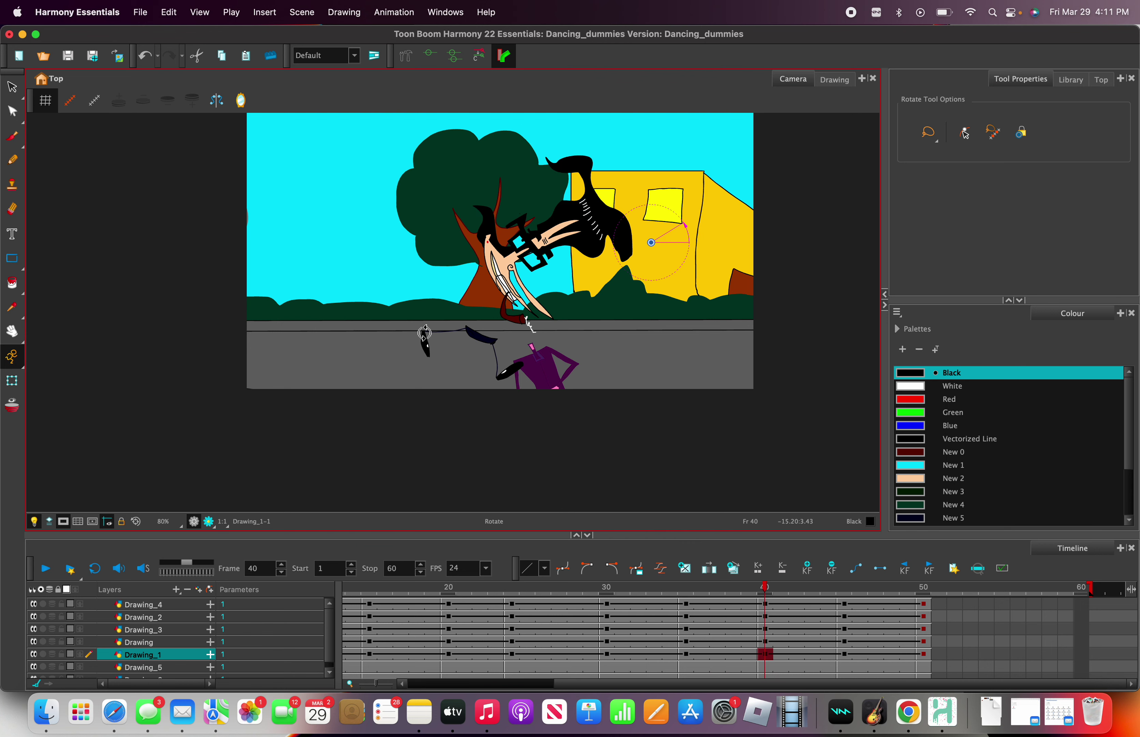
pyautogui.moveTo(551, 361); pyautogui.dragTo(277, 192)
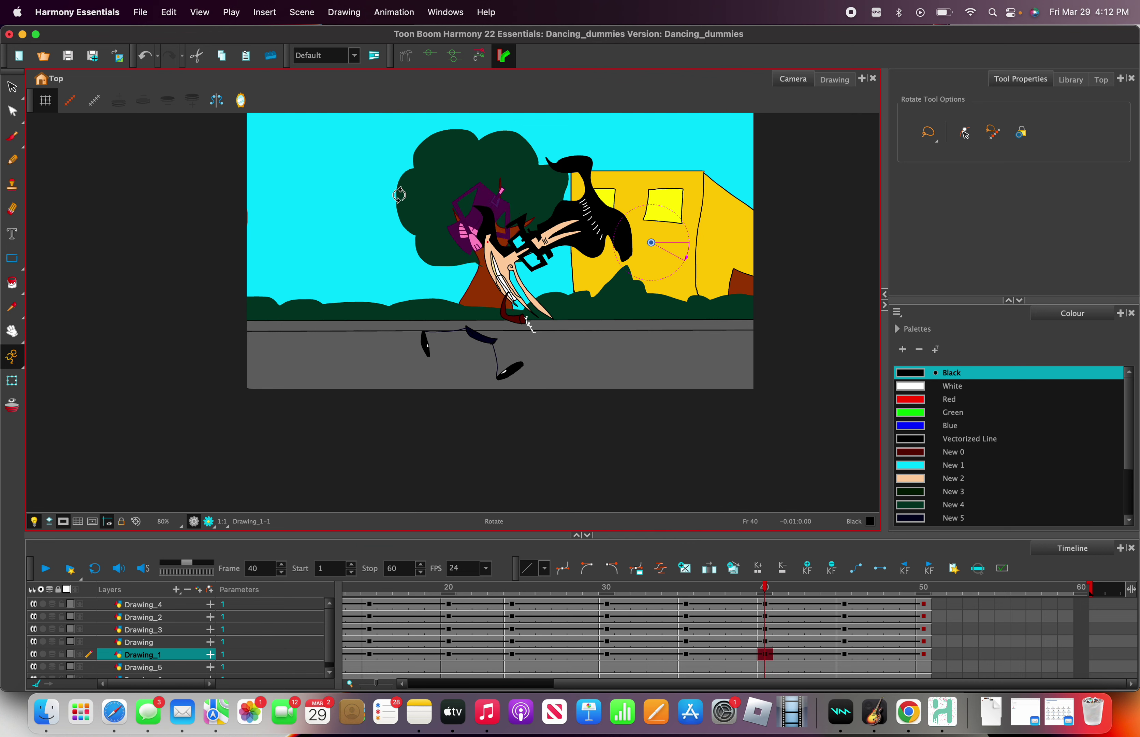
# Translate the leaning torso at frame 40 down beneath the head, slightly behind its previous position
pyautogui.rightClick(446, 213)
pyautogui.moveTo(484, 239)
pyautogui.moveTo(526, 239); pyautogui.dragTo(520, 317)
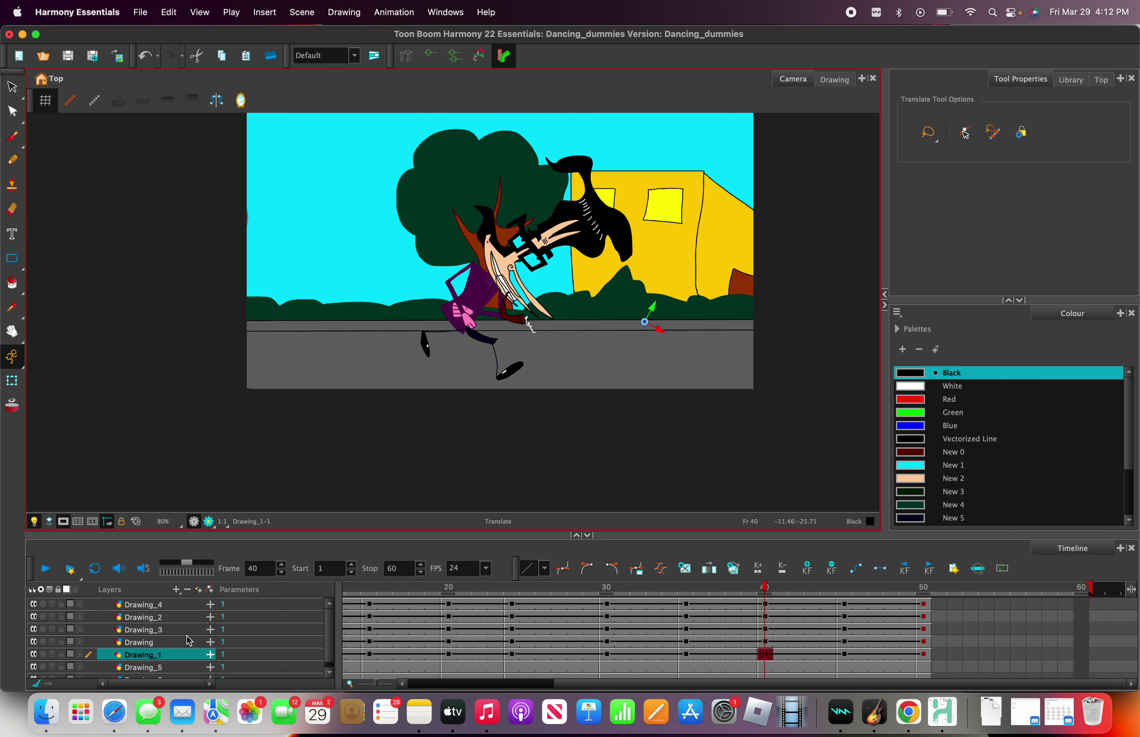
# Shift the hips on the Drawing_2 layer backward at frame 40 so they sit under the leaning torso
pyautogui.click(170, 642)
pyautogui.click(178, 654)
pyautogui.click(185, 668)
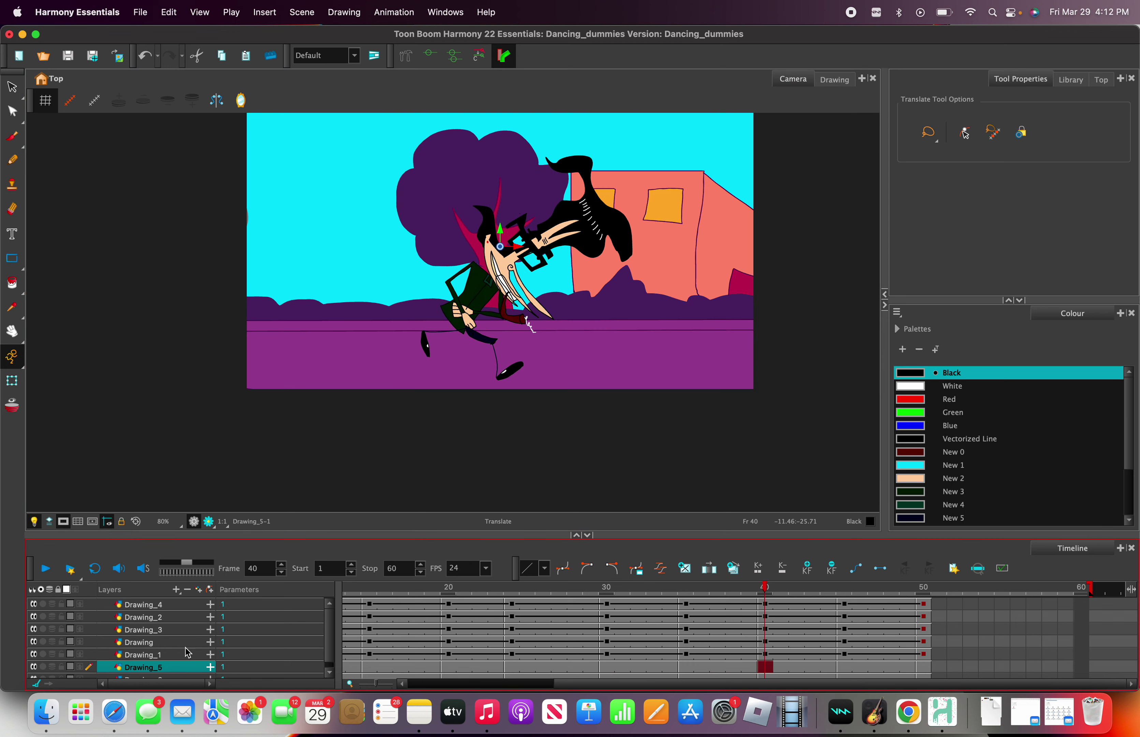
pyautogui.click(190, 642)
pyautogui.click(189, 630)
pyautogui.click(192, 619)
pyautogui.moveTo(498, 344); pyautogui.dragTo(465, 332)
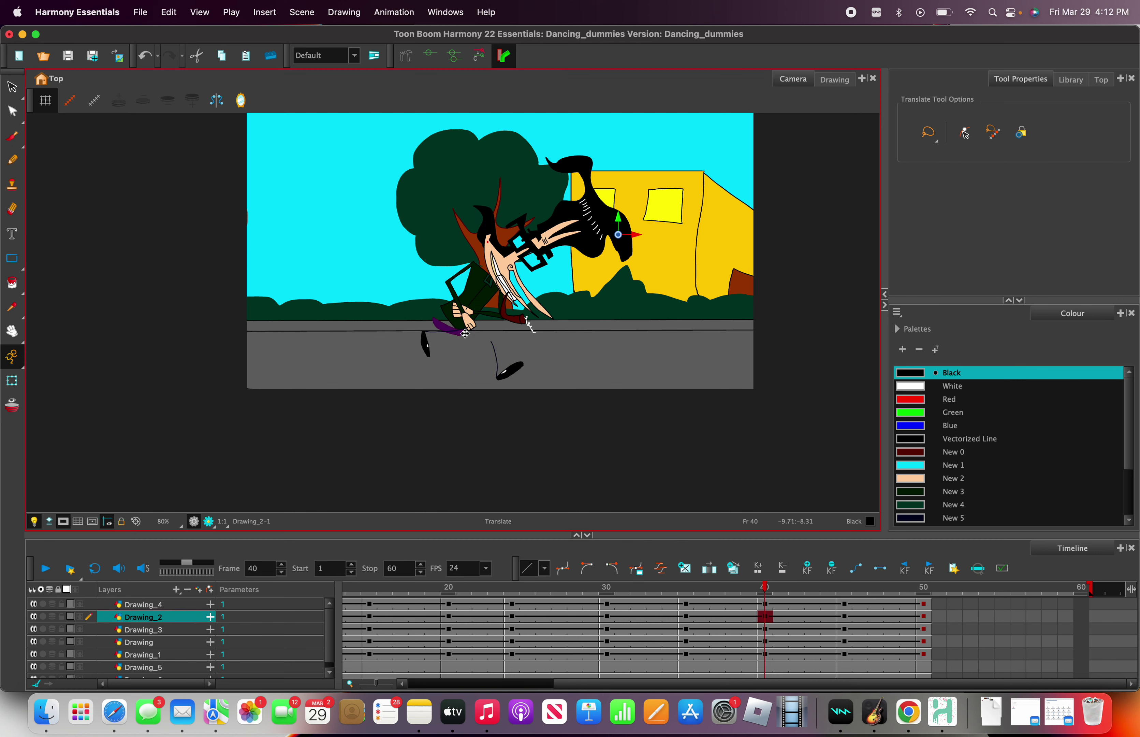
pyautogui.rightClick(465, 331)
pyautogui.moveTo(515, 362)
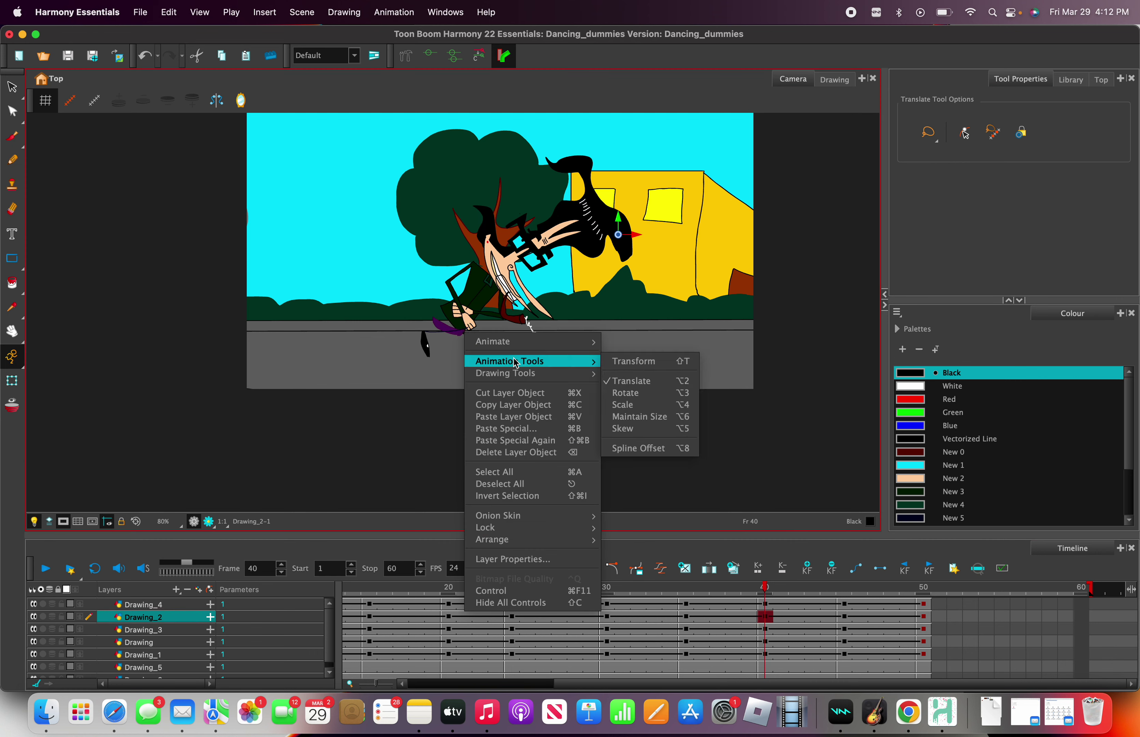
pyautogui.click(411, 400)
# Shift the front leg on Drawing_3 backward at frame 40 and rotate it clockwise until its shoe is level
pyautogui.click(176, 629)
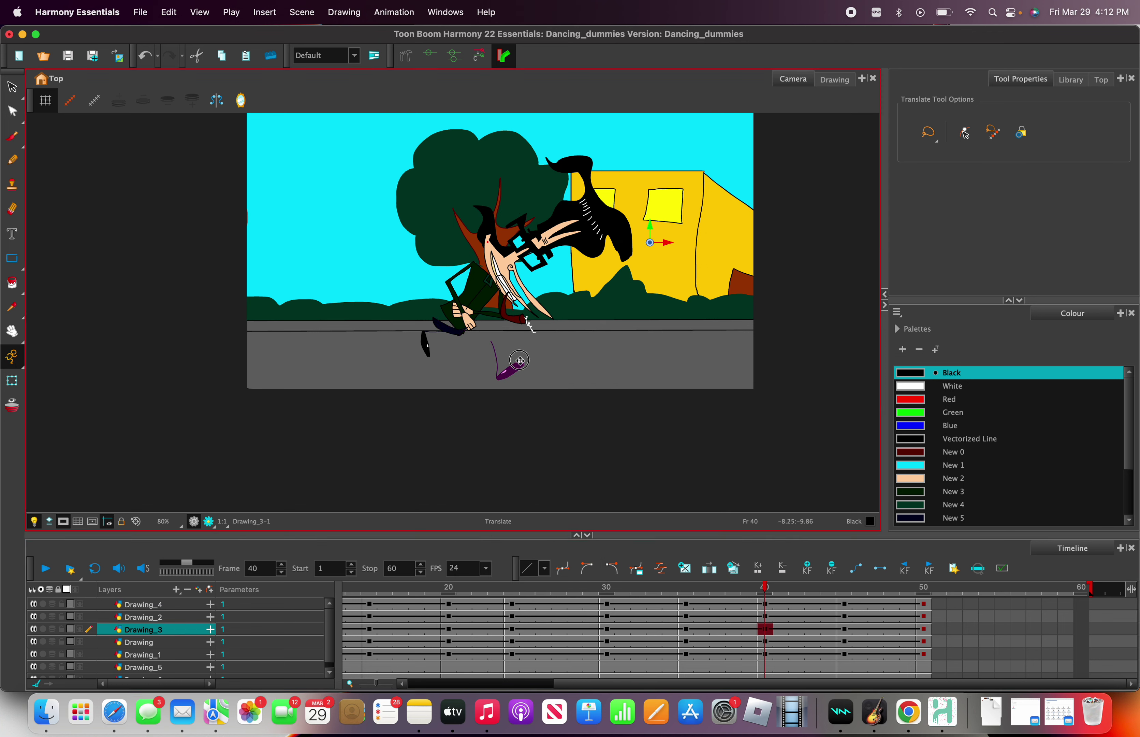
pyautogui.moveTo(520, 362); pyautogui.dragTo(489, 352)
pyautogui.rightClick(488, 352)
pyautogui.moveTo(527, 377)
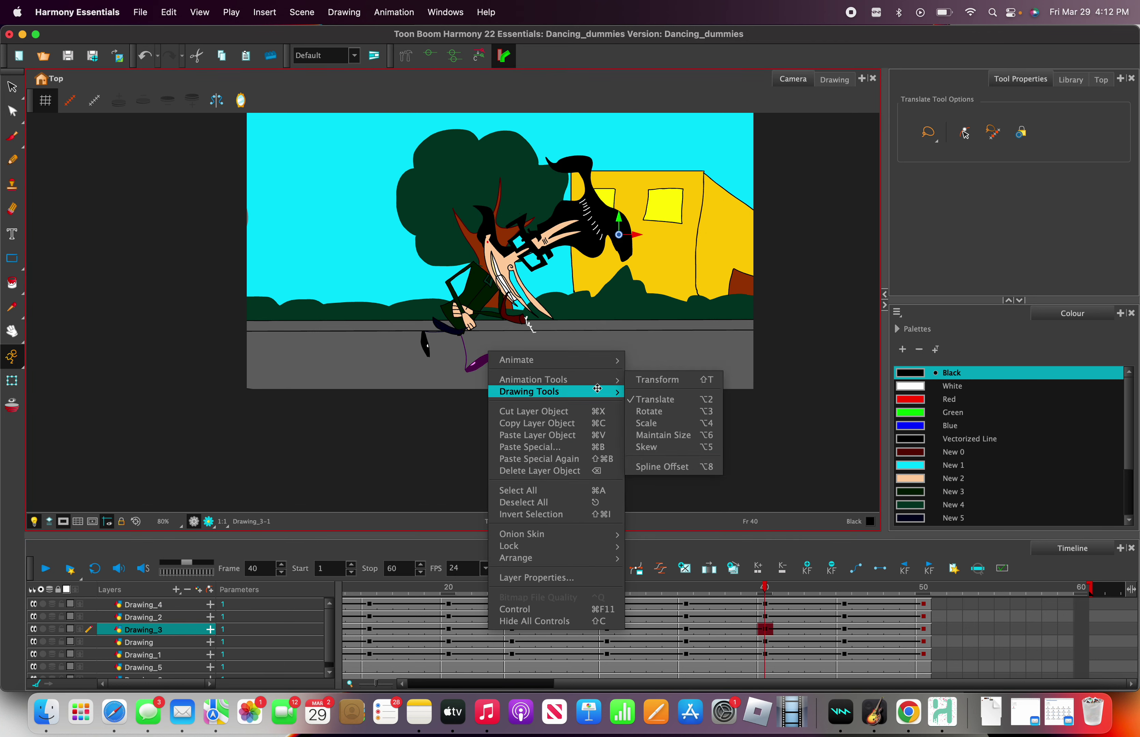
pyautogui.click(654, 414)
pyautogui.moveTo(593, 410); pyautogui.dragTo(484, 428)
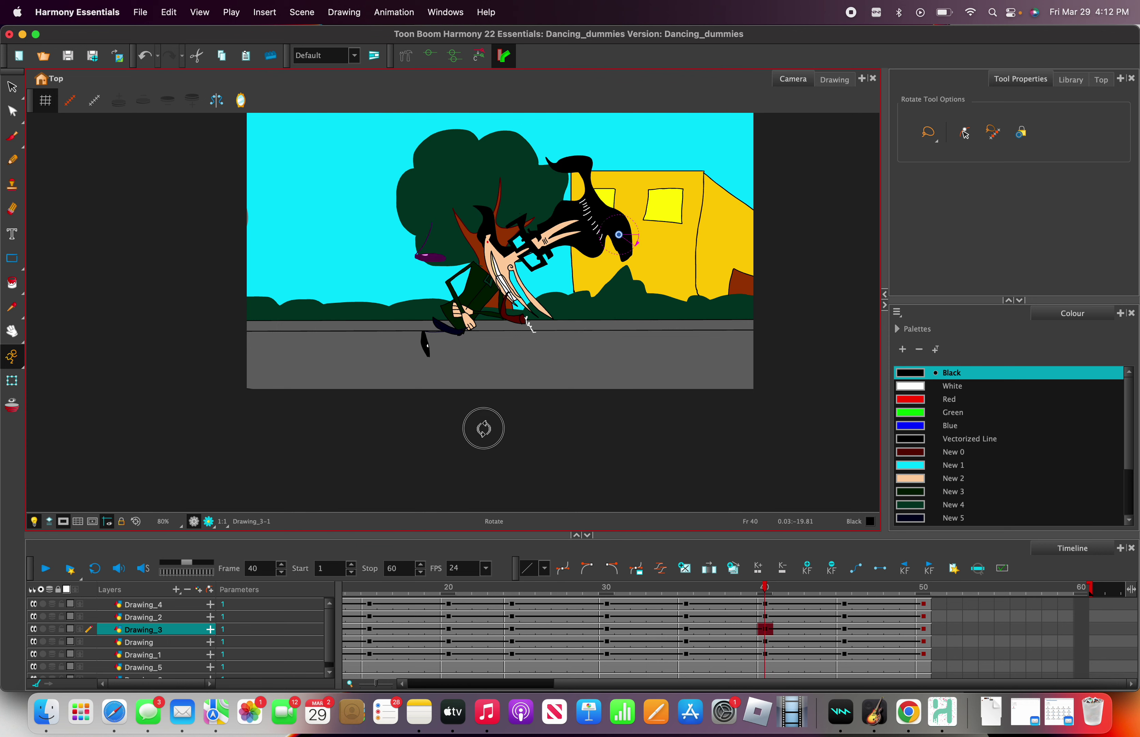
# Translate the rotated front leg at frame 40 back down so it connects under the hips
pyautogui.rightClick(462, 347)
pyautogui.moveTo(509, 371)
pyautogui.click(623, 392)
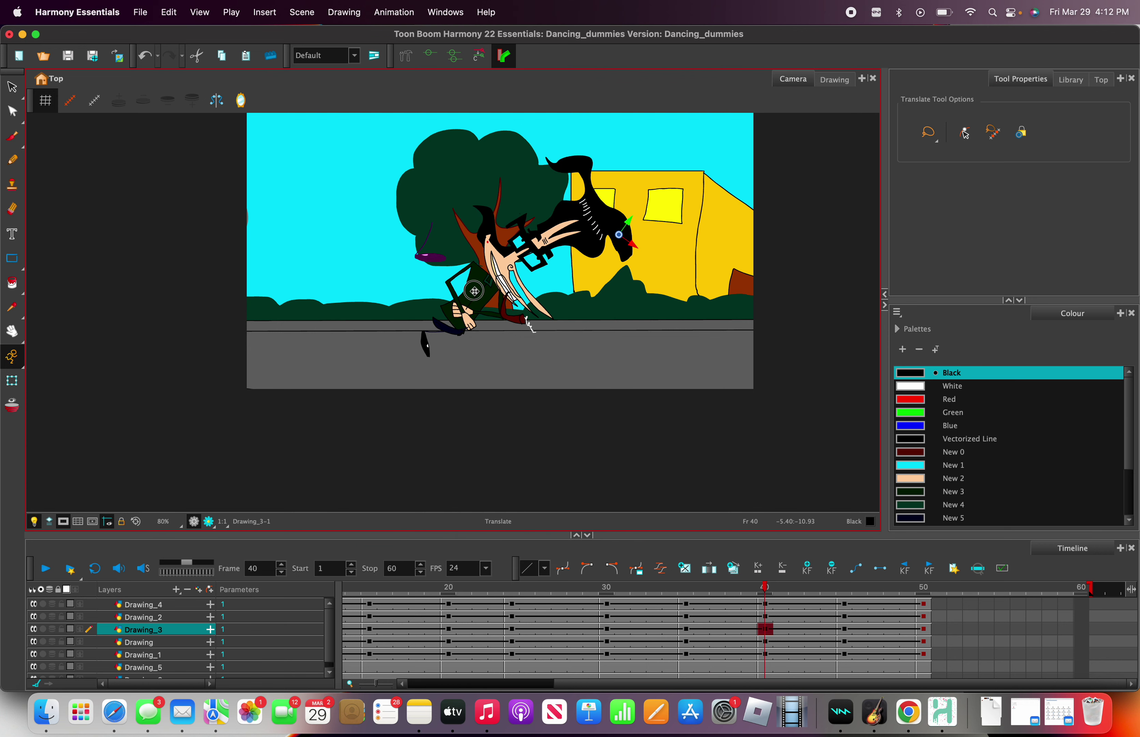
pyautogui.moveTo(474, 291); pyautogui.dragTo(503, 400)
# Shift the back leg on the Drawing_4 layer backward at frame 40 so it joins the hips
pyautogui.click(230, 616)
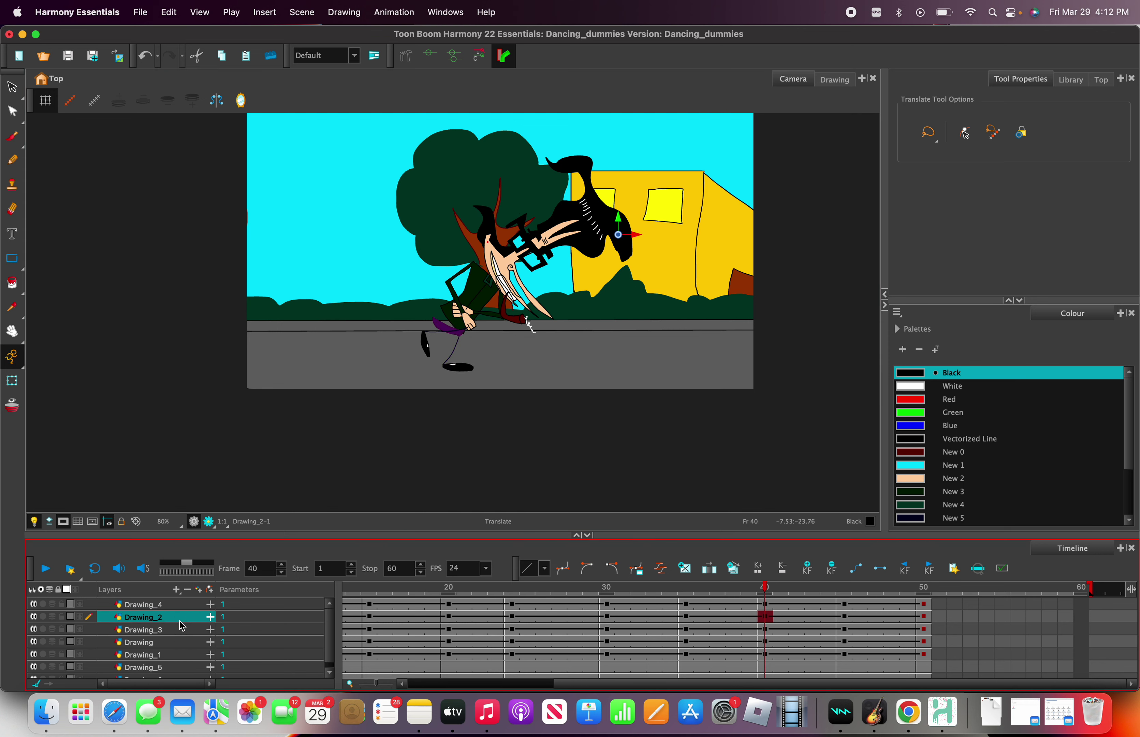
pyautogui.click(153, 609)
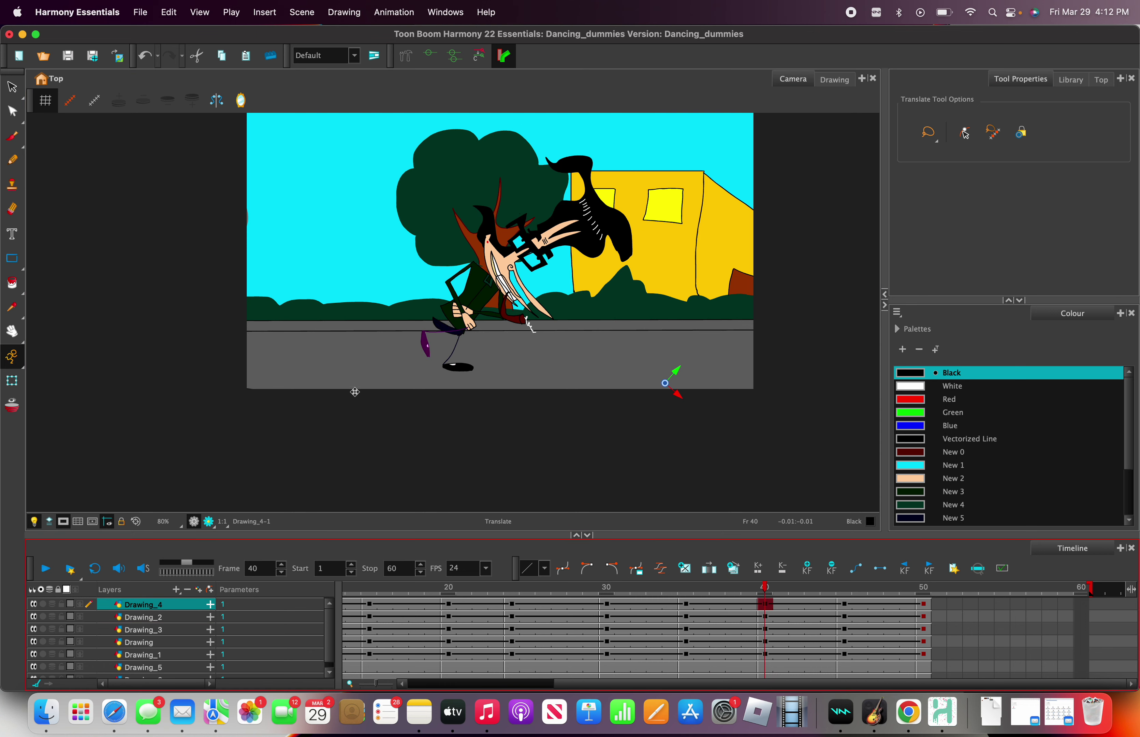
pyautogui.moveTo(418, 376); pyautogui.dragTo(379, 368)
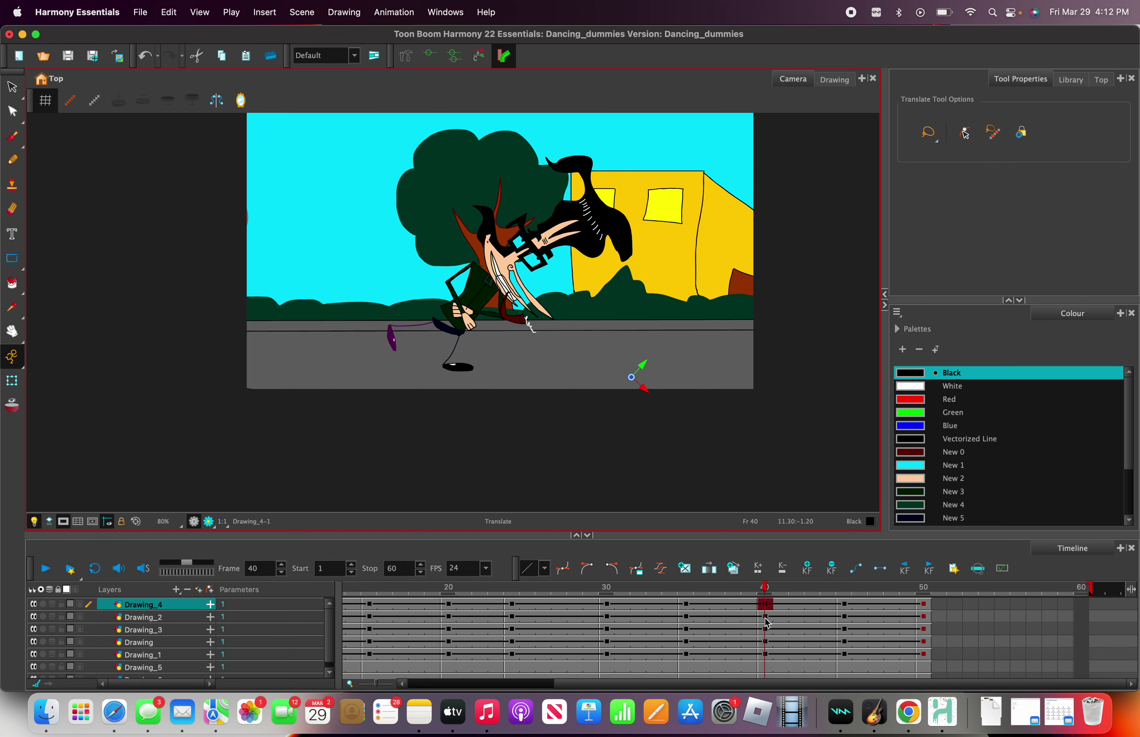
# Copy the frame 40 pose across all layers and paste it at frame 50
pyautogui.moveTo(805, 583); pyautogui.dragTo(769, 704)
pyautogui.click(811, 631)
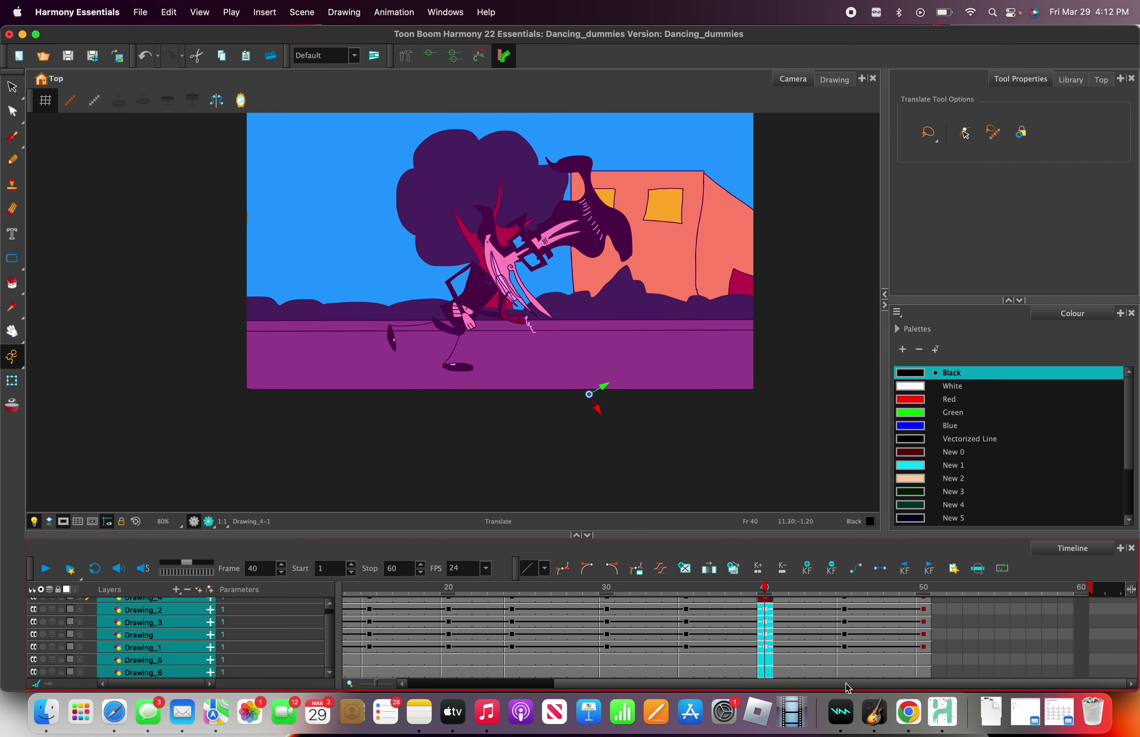
pyautogui.hscroll(-5, 853, 683)
pyautogui.moveTo(991, 593); pyautogui.dragTo(1036, 584)
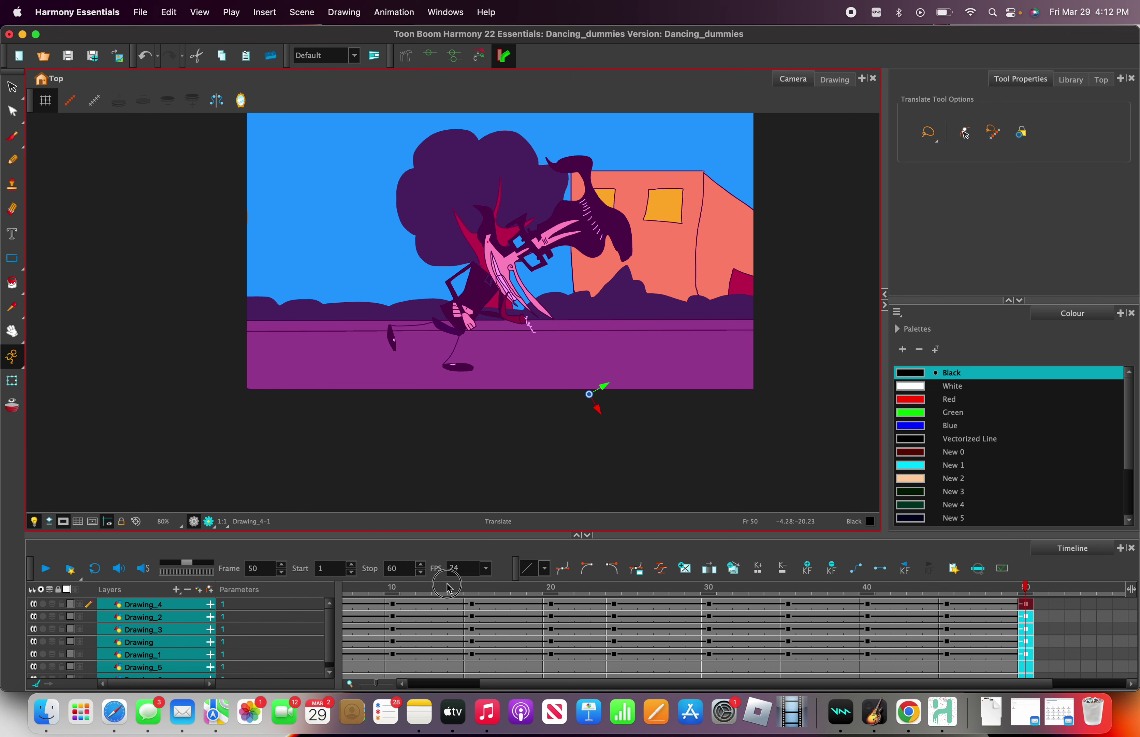
# Turn on looping from frame 1, reset the camera view, and preview the walk animation
pyautogui.moveTo(446, 584); pyautogui.dragTo(99, 557)
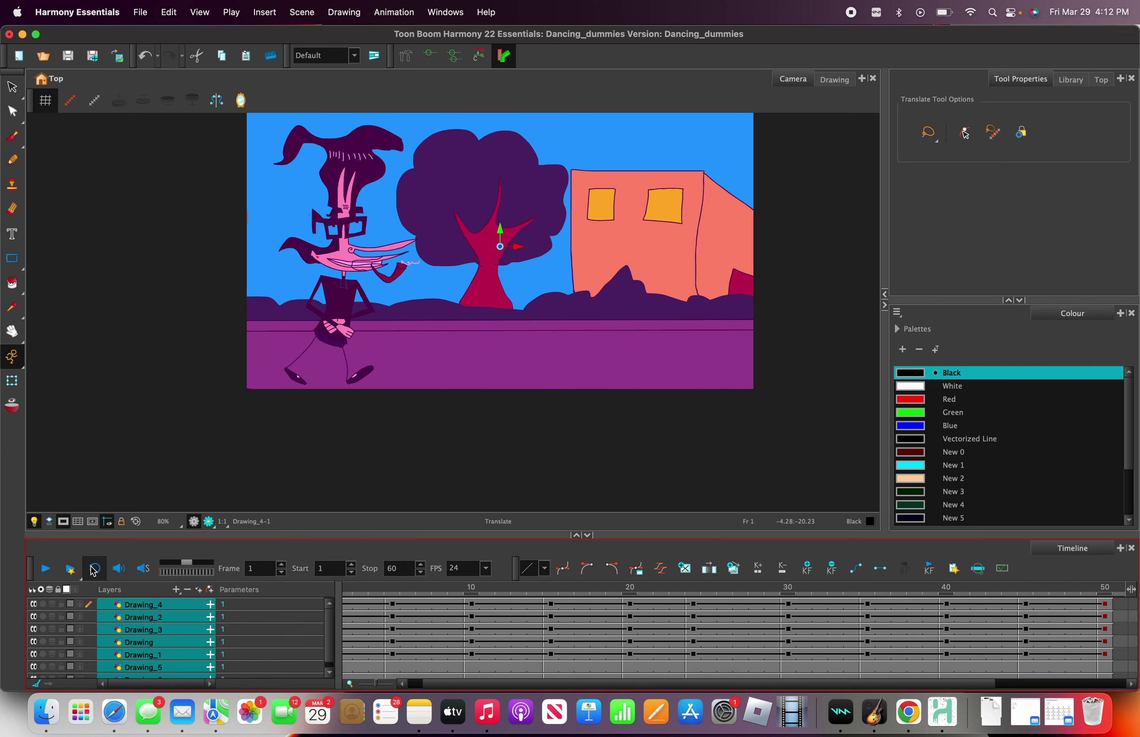
pyautogui.click(93, 570)
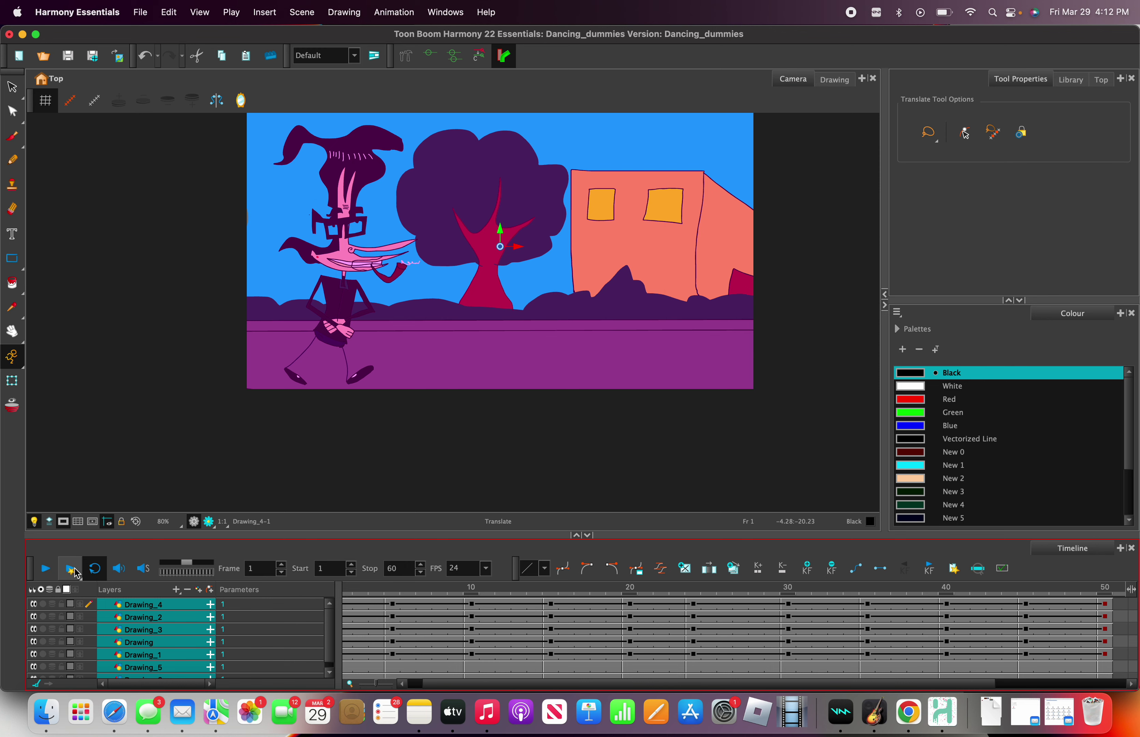
pyautogui.click(136, 521)
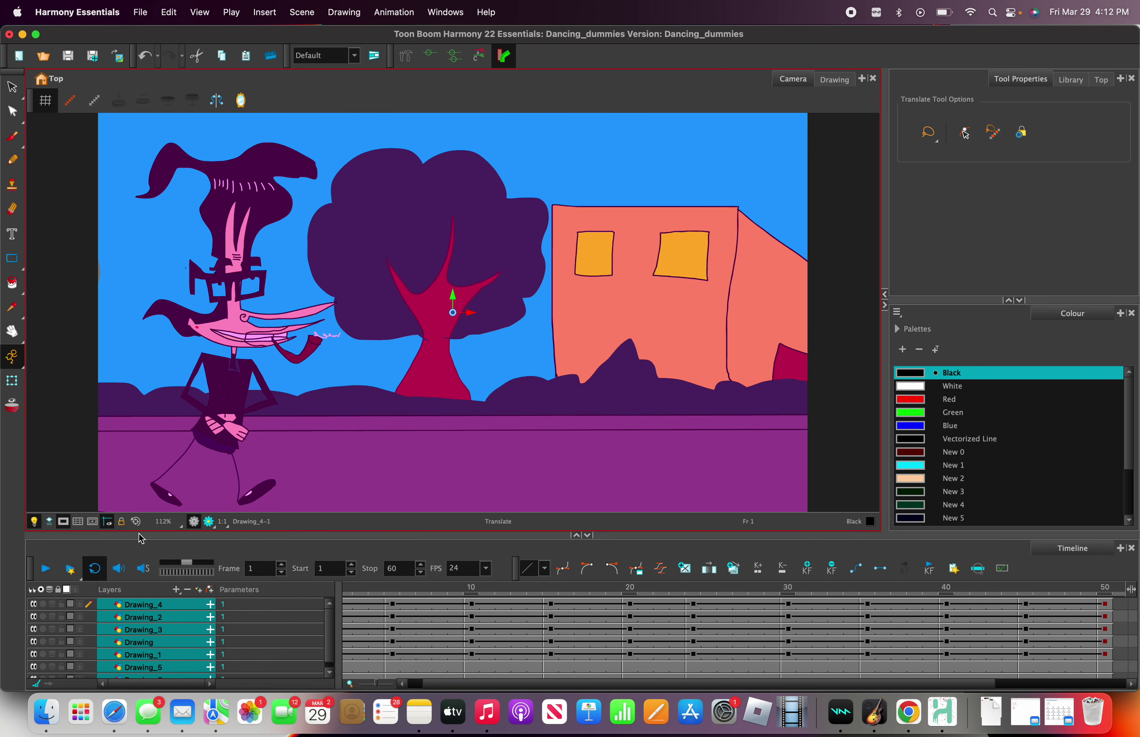
pyautogui.click(72, 571)
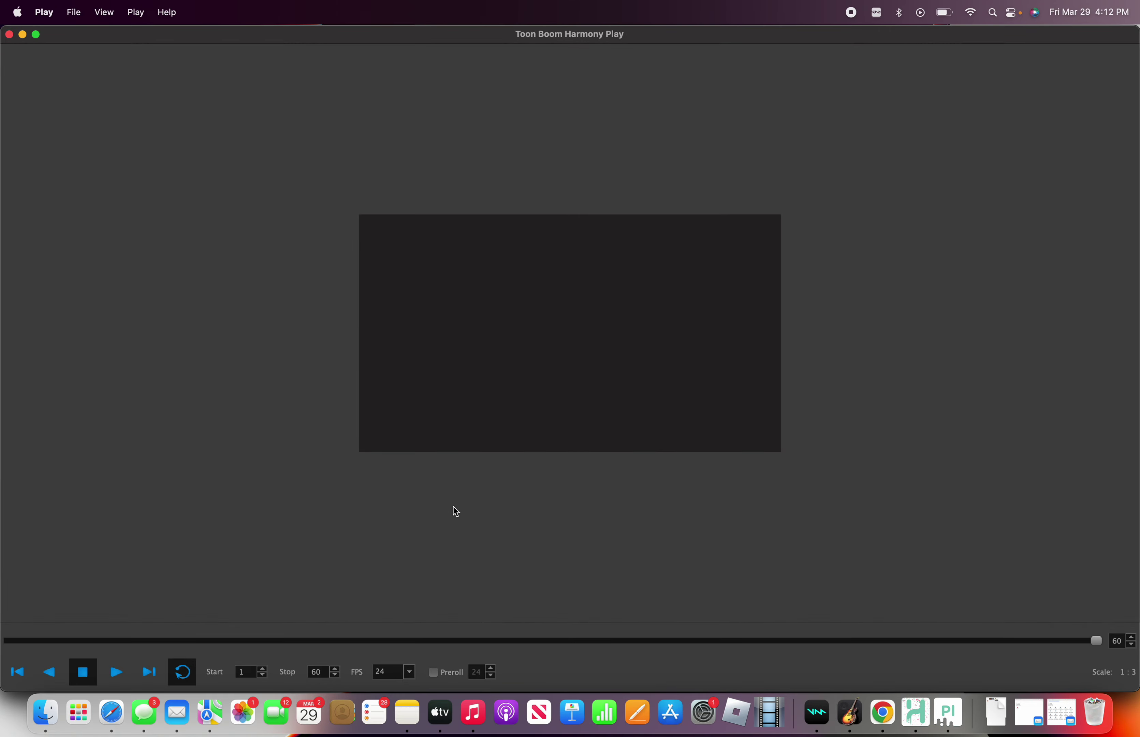
pyautogui.click(9, 34)
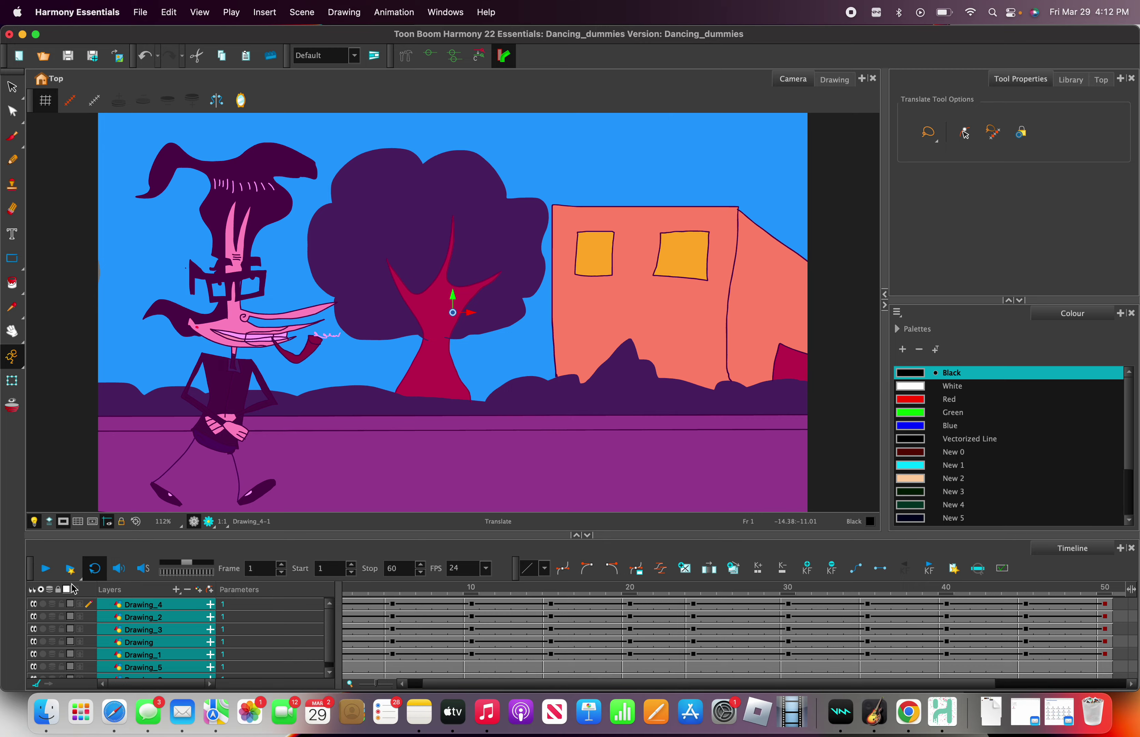
pyautogui.click(46, 568)
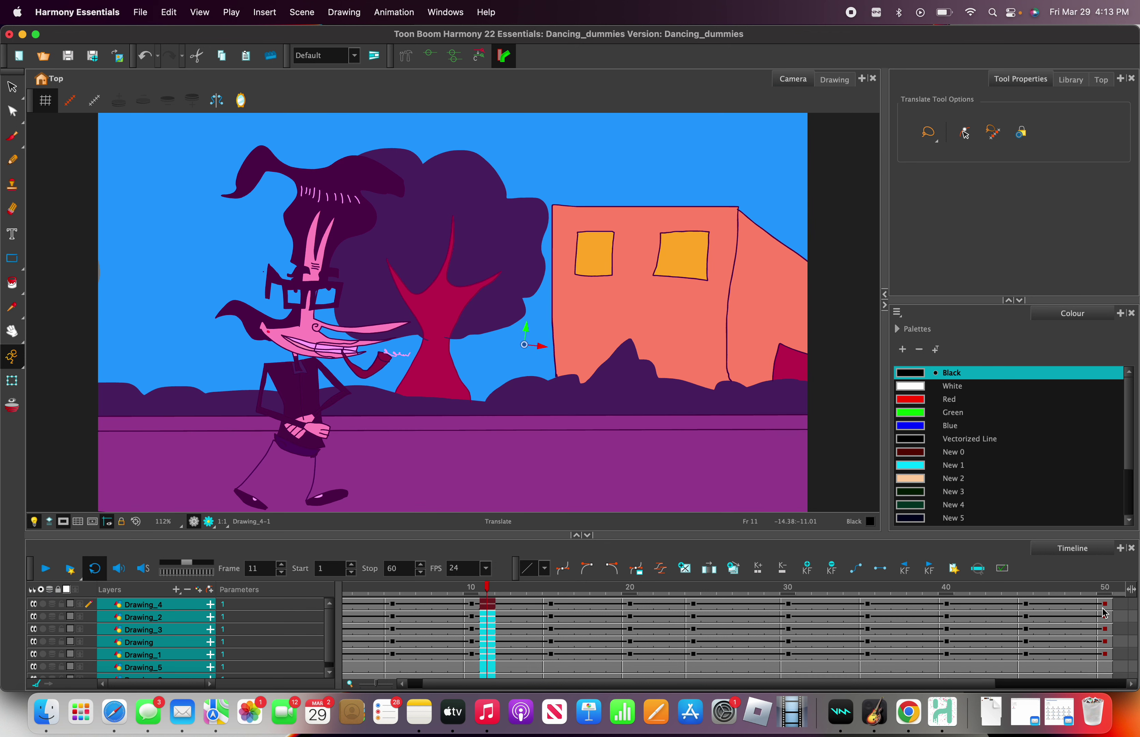
# Copy frames 1 to 50 of all layers and set the scene length to 180 frames
pyautogui.moveTo(1104, 612); pyautogui.dragTo(268, 734)
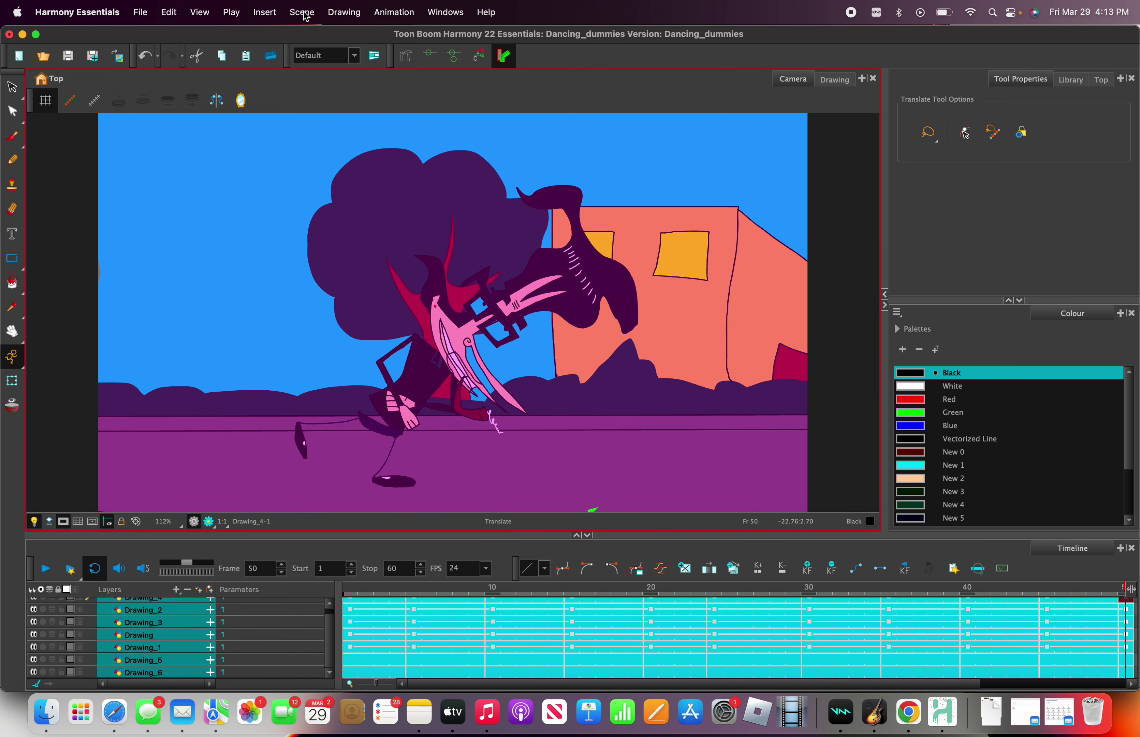
pyautogui.click(302, 12)
pyautogui.click(331, 35)
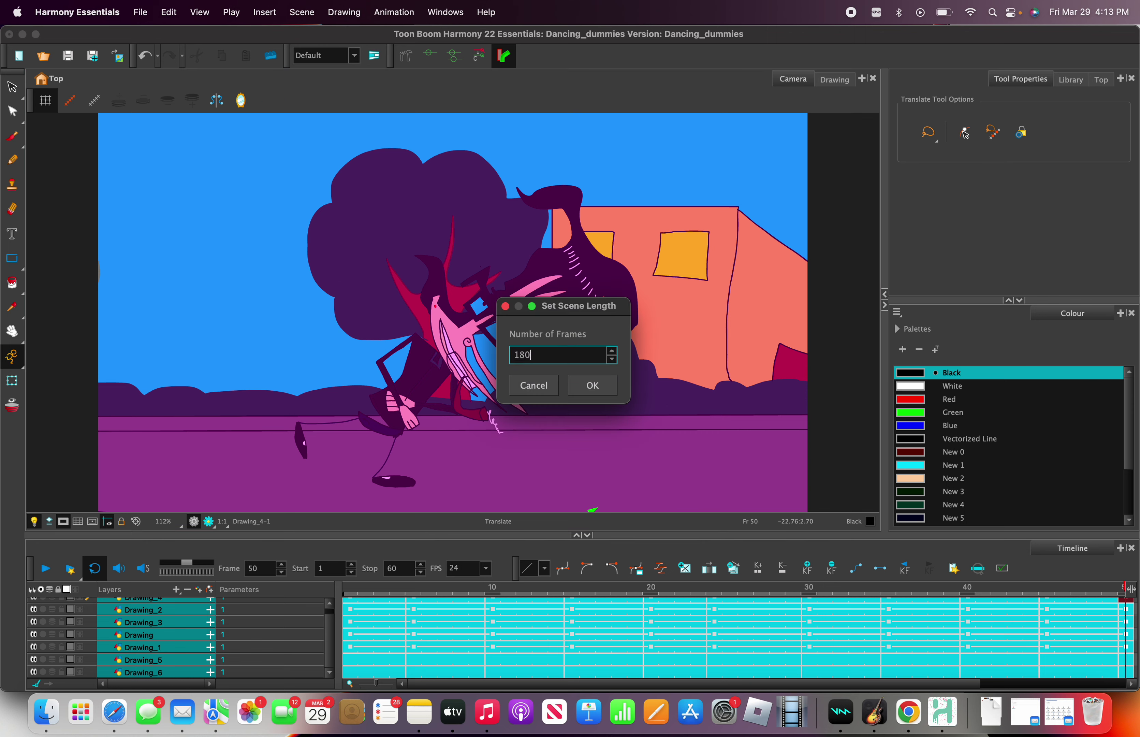
pyautogui.click(589, 385)
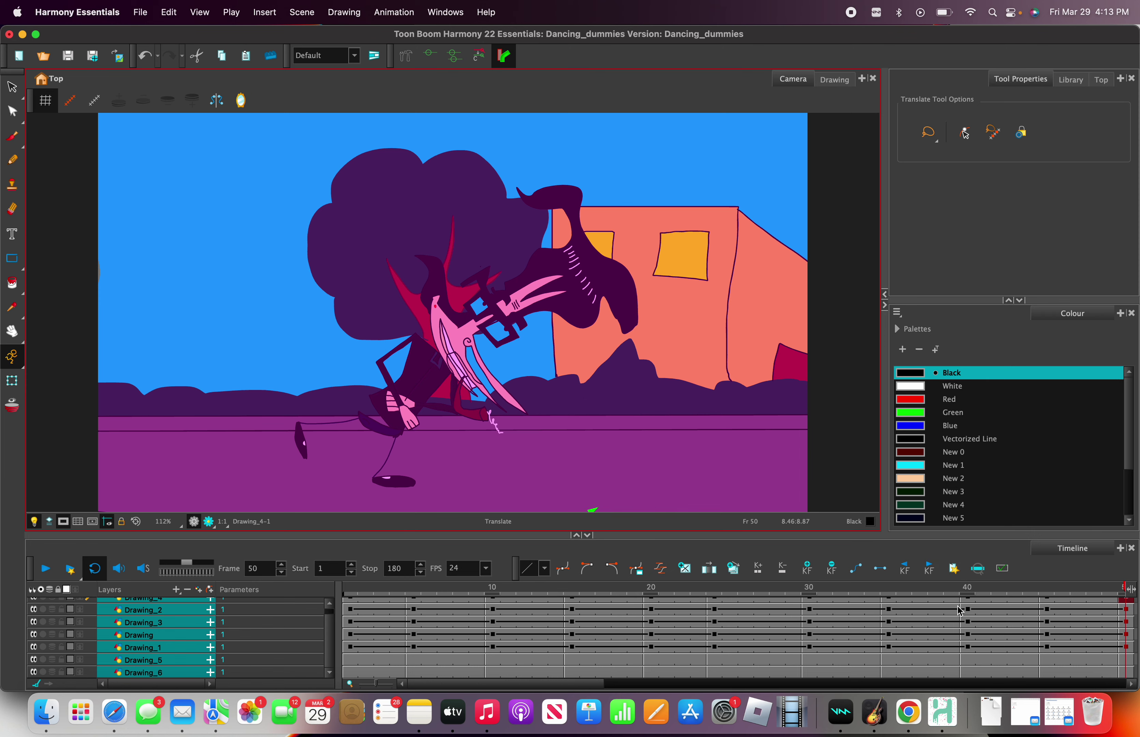
# Paste the copied frames on all layers starting at frame 51 and play the extended scene
pyautogui.moveTo(1123, 587); pyautogui.dragTo(187, 635)
pyautogui.press('super+v')
pyautogui.click(48, 574)
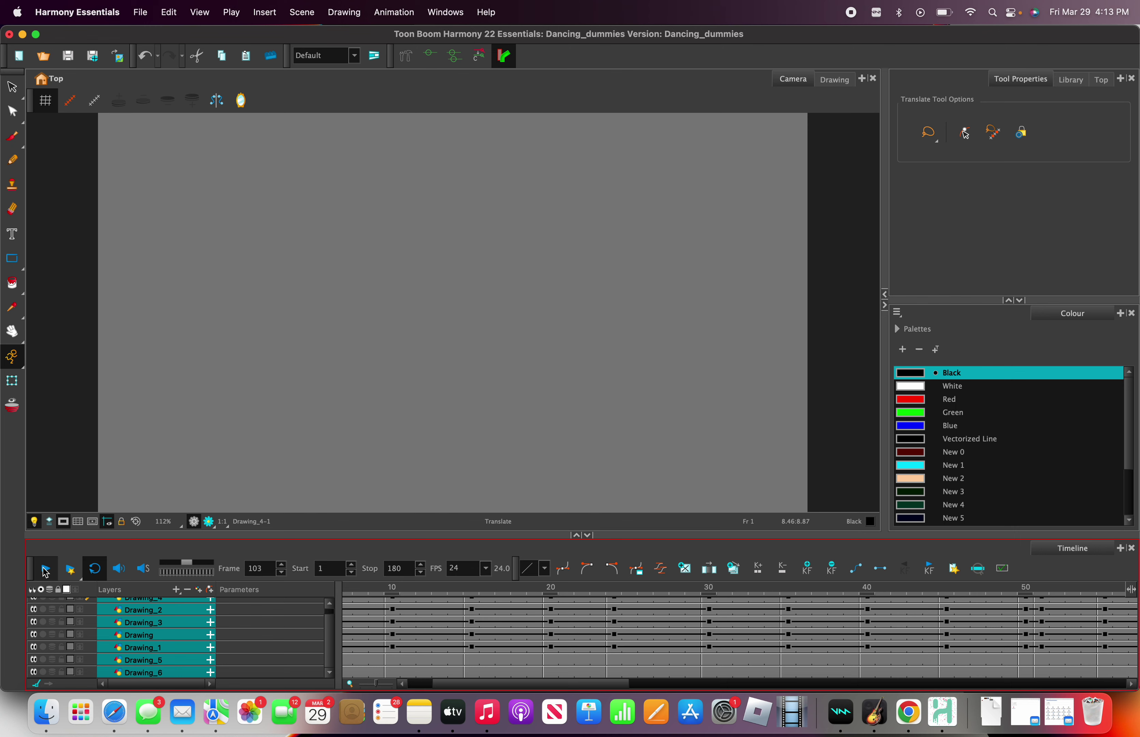
# Stop playback and paste the copied walk cycle on all layers starting at frame 101
pyautogui.click(45, 570)
pyautogui.click(431, 588)
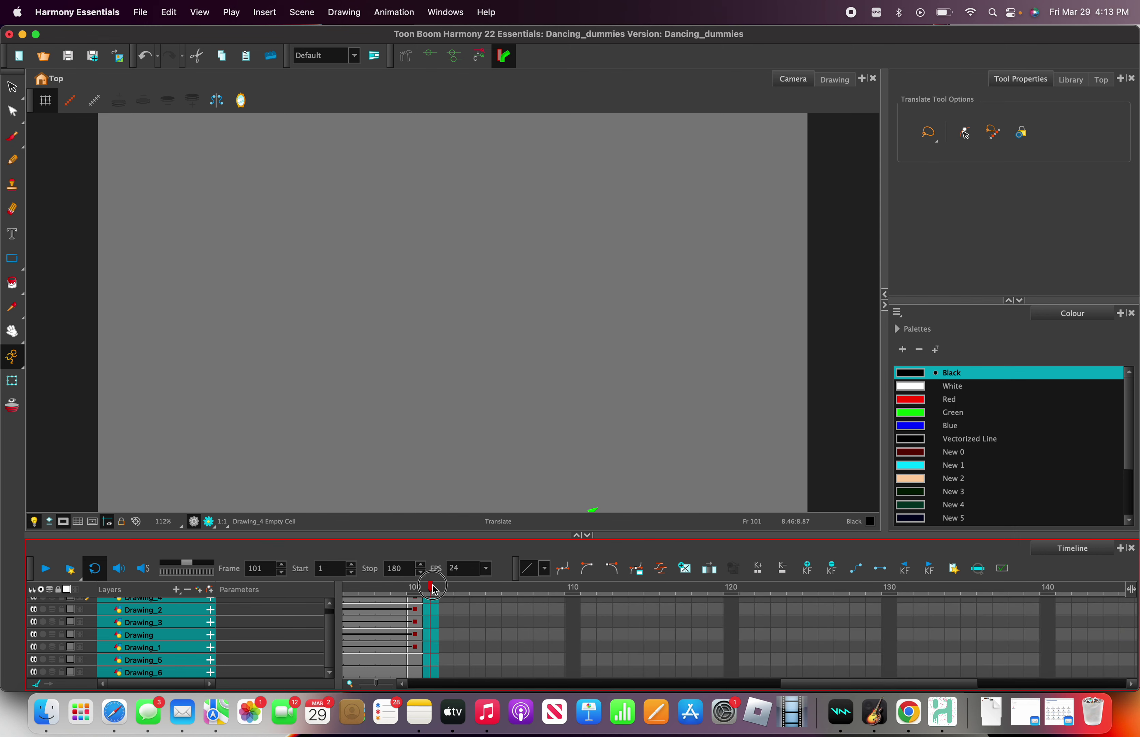
pyautogui.press('super+v')
pyautogui.scroll(1, 421, 629)
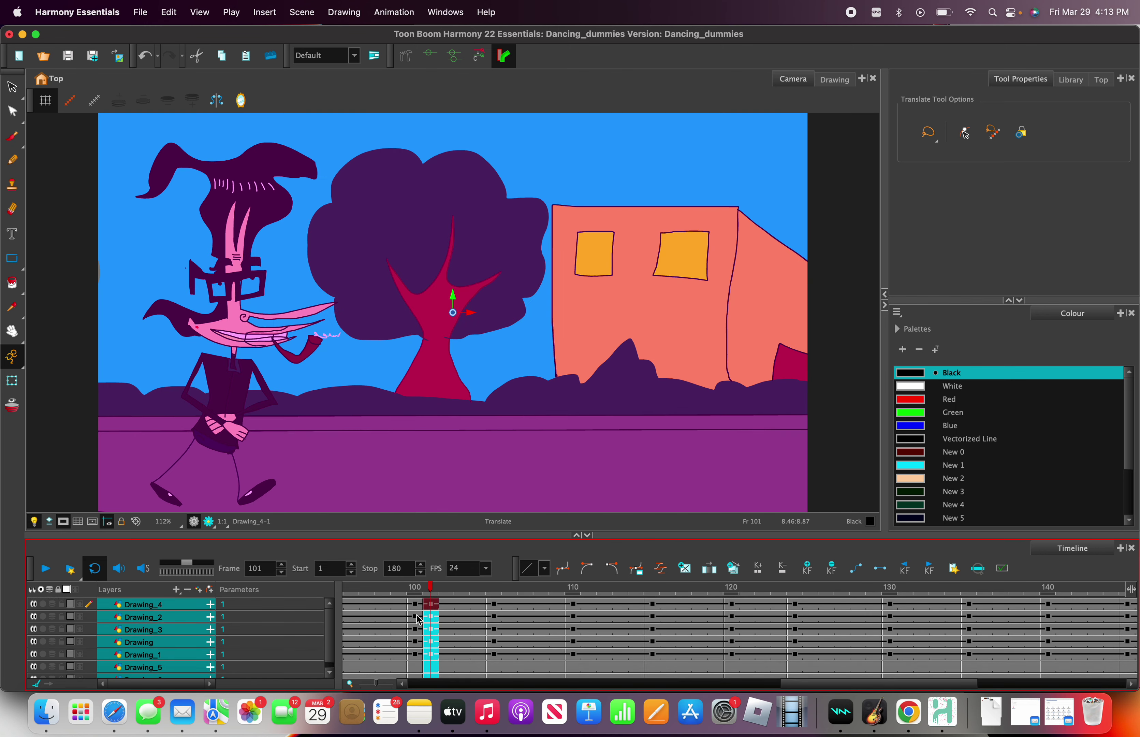
# Delete frames 100 and 101 on all layers, fill the emptied cells, and play the transition from frame 98
pyautogui.moveTo(415, 604); pyautogui.dragTo(425, 719)
pyautogui.press('Delete')
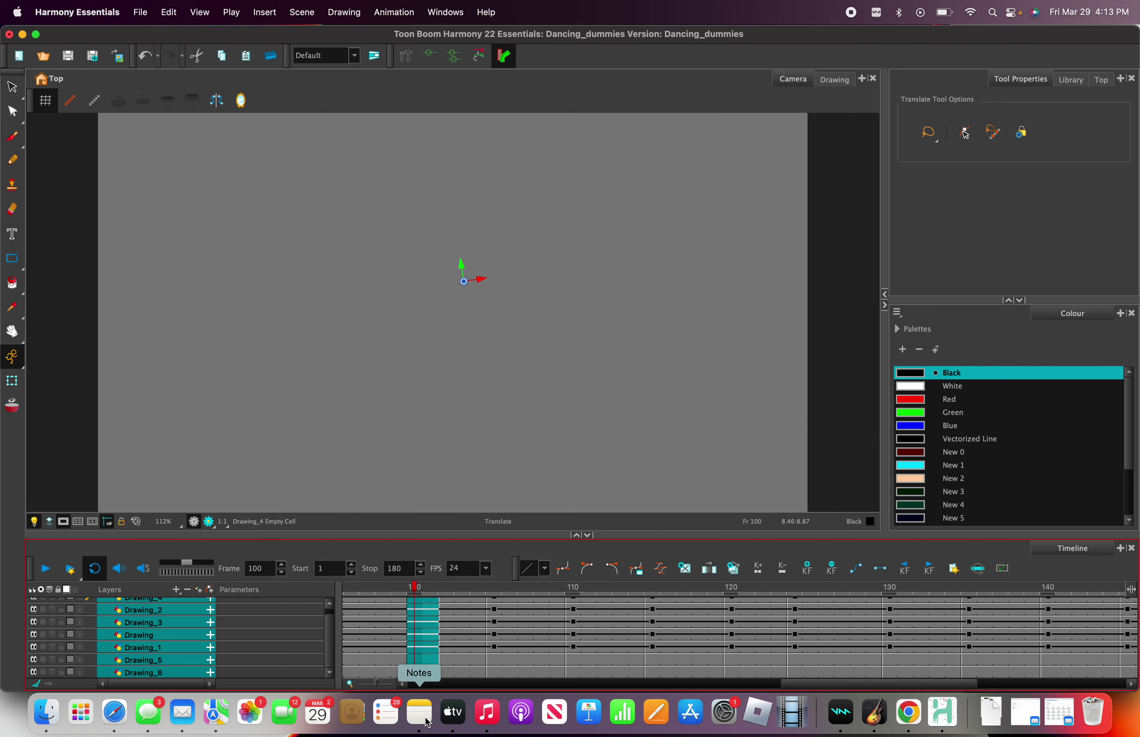
pyautogui.click(709, 568)
pyautogui.click(383, 589)
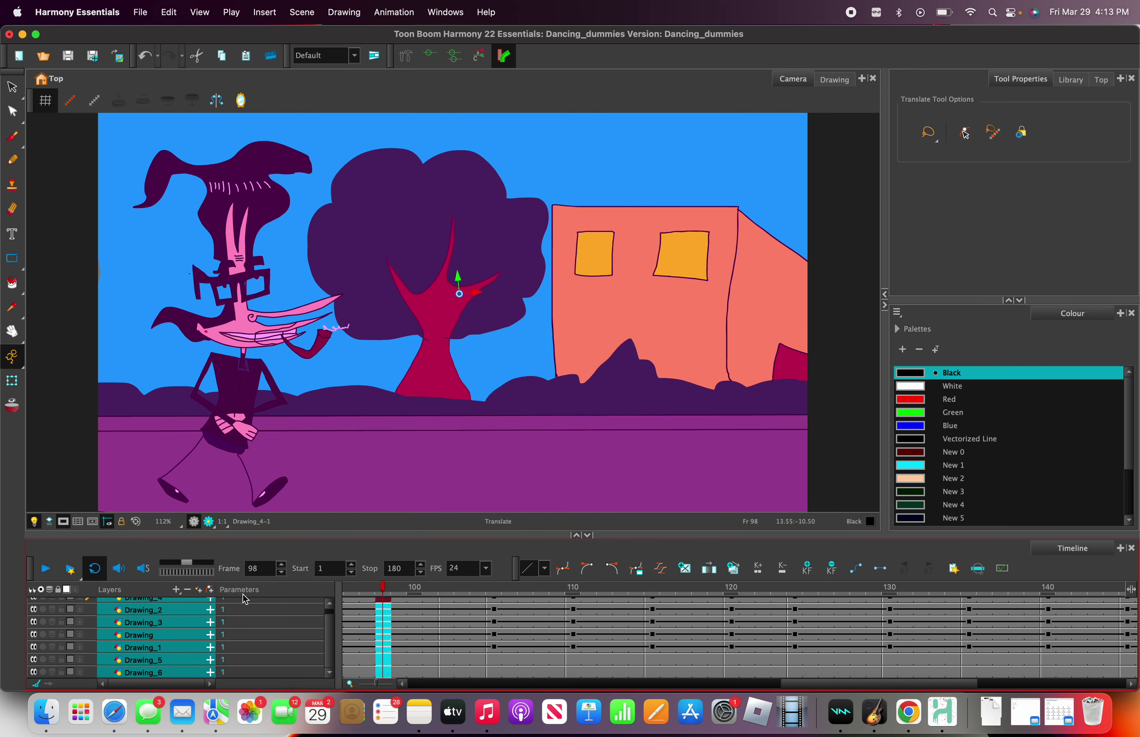
pyautogui.click(42, 570)
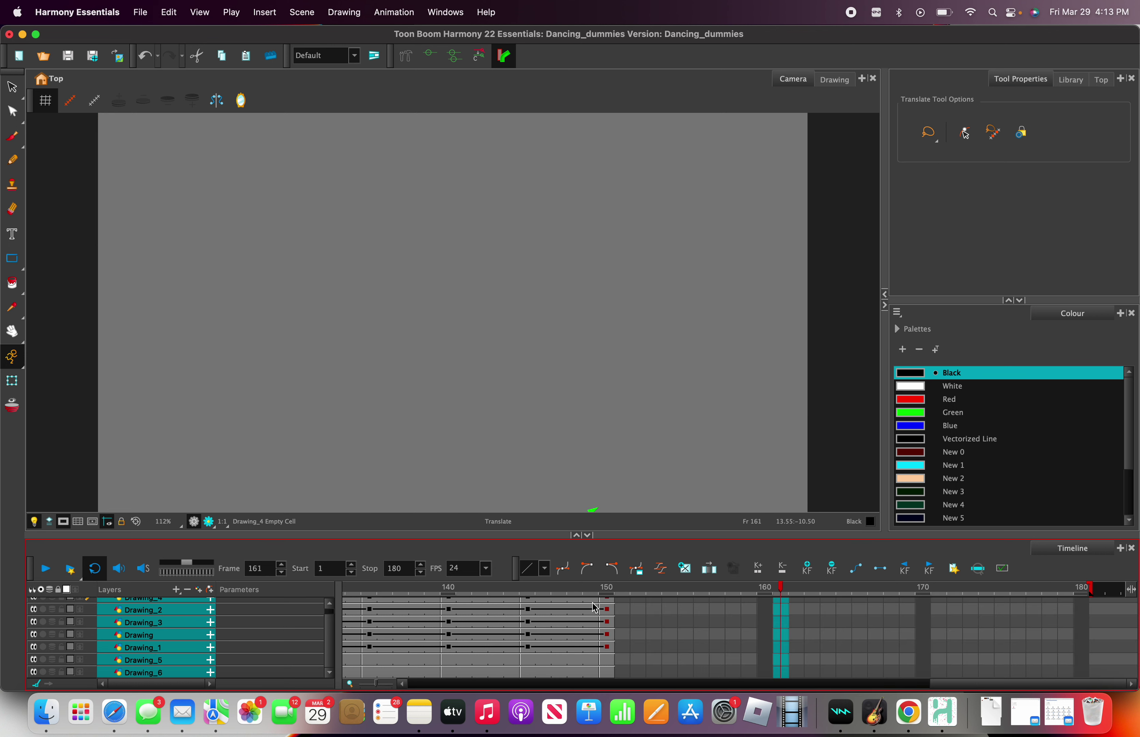
# Paste the copied cycle on all layers at frame 151, then delete frames 150 and 151 and fill the emptied cells
pyautogui.click(623, 589)
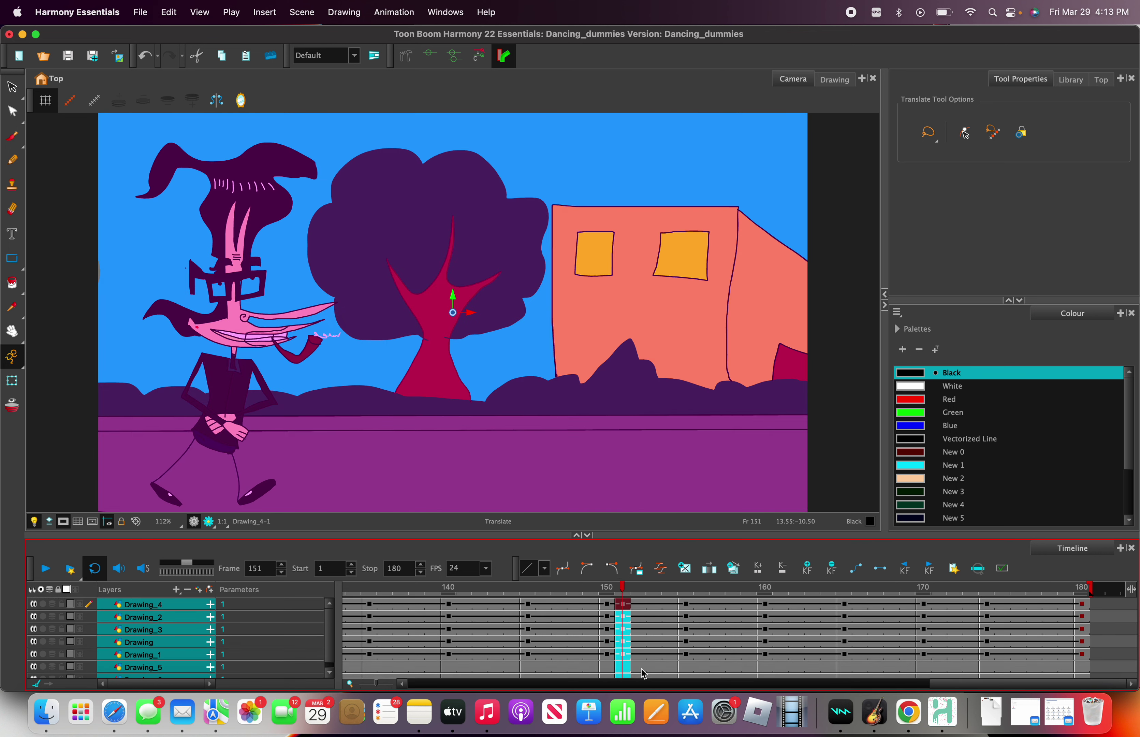
pyautogui.moveTo(608, 605); pyautogui.dragTo(622, 697)
pyautogui.press('Delete')
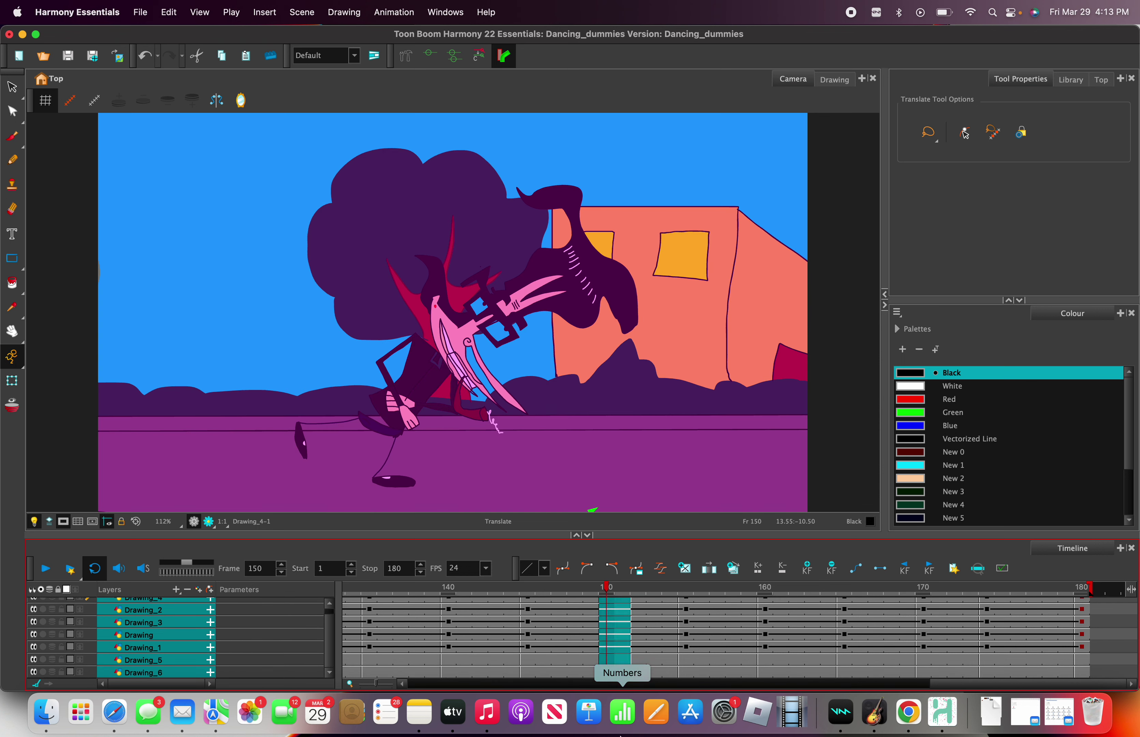
pyautogui.press('super+z')
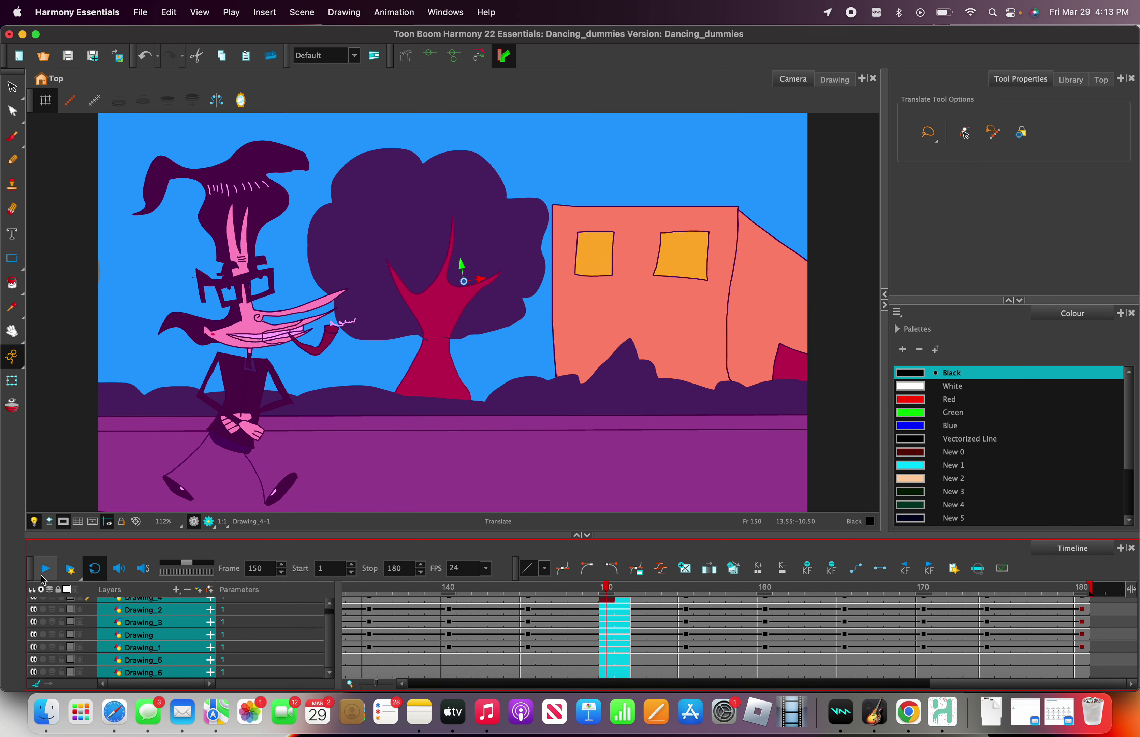
# Go to frame 180, render and play the whole scene, and close the player window
pyautogui.click(1086, 590)
pyautogui.click(650, 489)
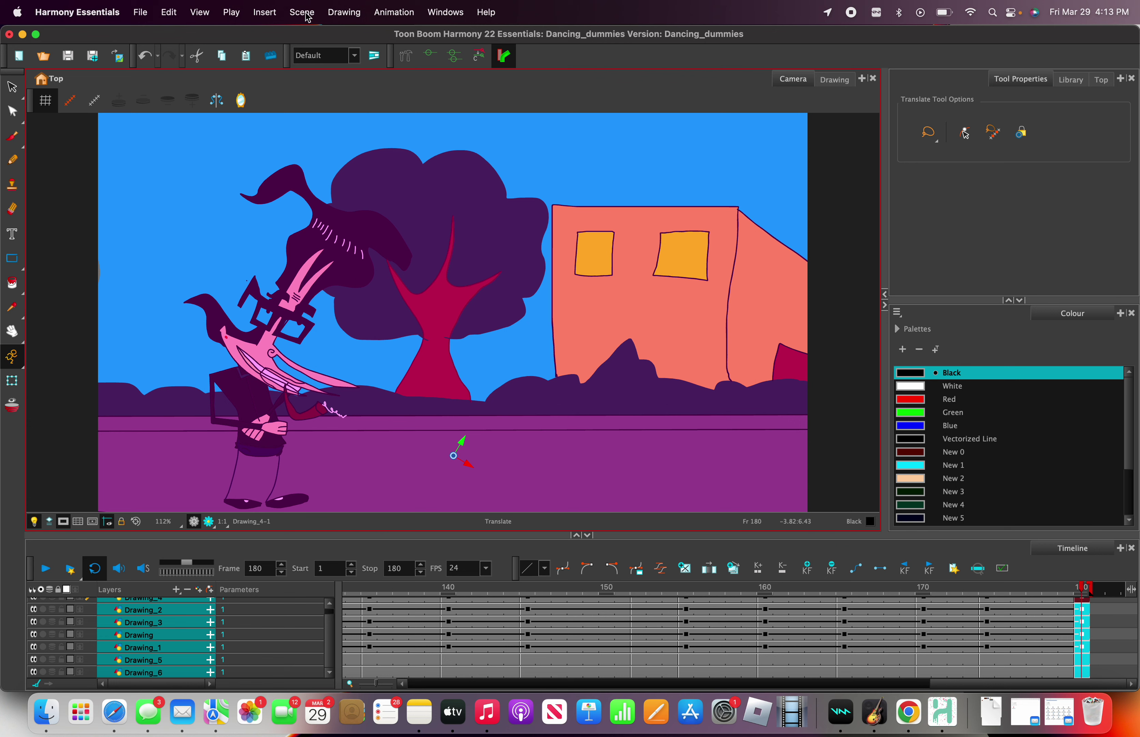
pyautogui.click(71, 573)
pyautogui.click(301, 172)
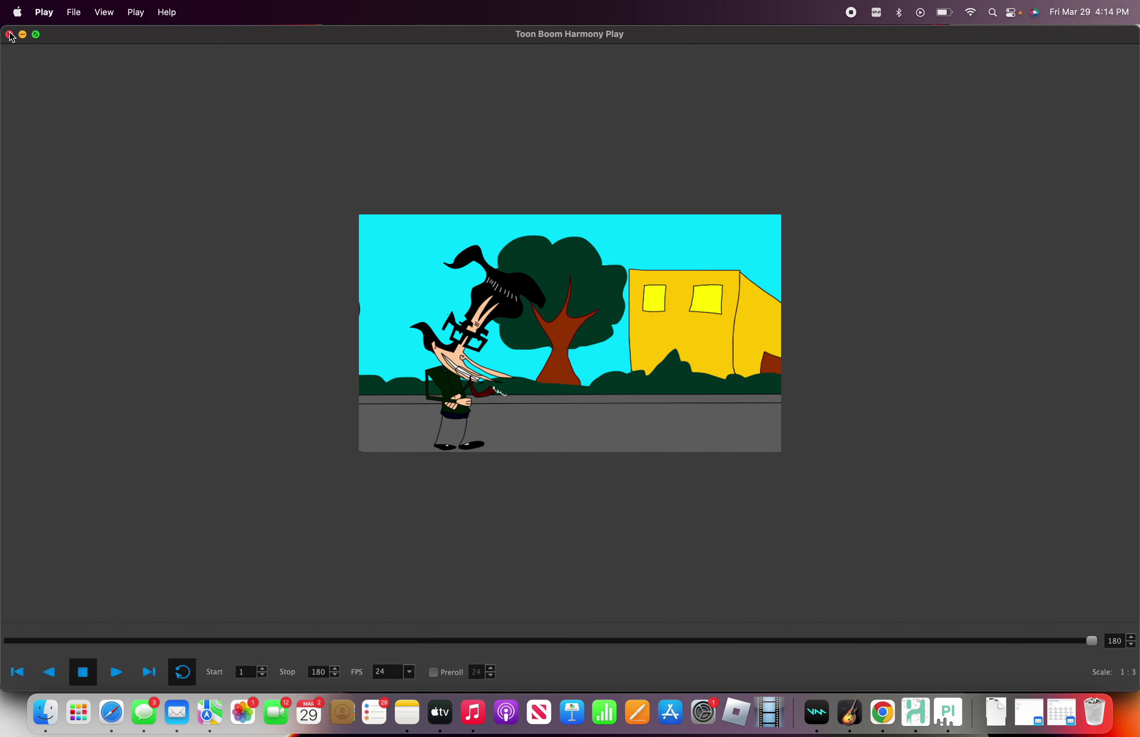
pyautogui.click(9, 35)
# Delete frames 50 and 51 on all layers, fill the emptied cells, and scrub back through the first cycle
pyautogui.moveTo(472, 590); pyautogui.dragTo(804, 689)
pyautogui.scroll(1, 831, 626)
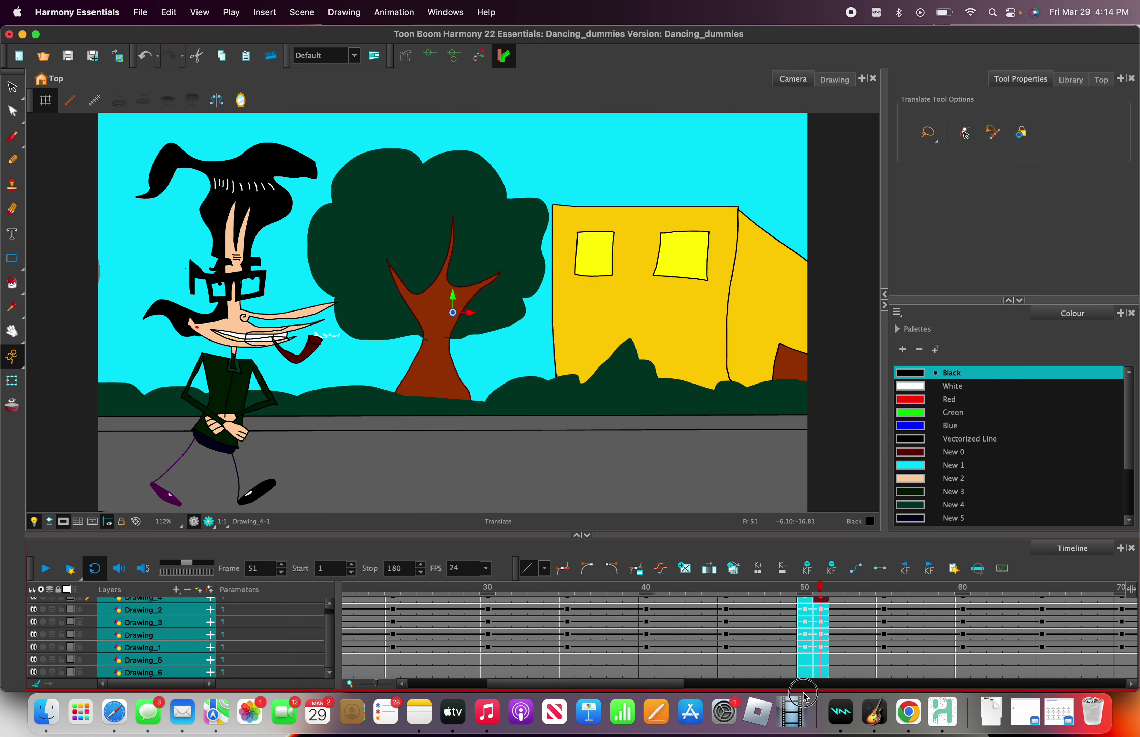
pyautogui.press('Delete')
pyautogui.click(714, 571)
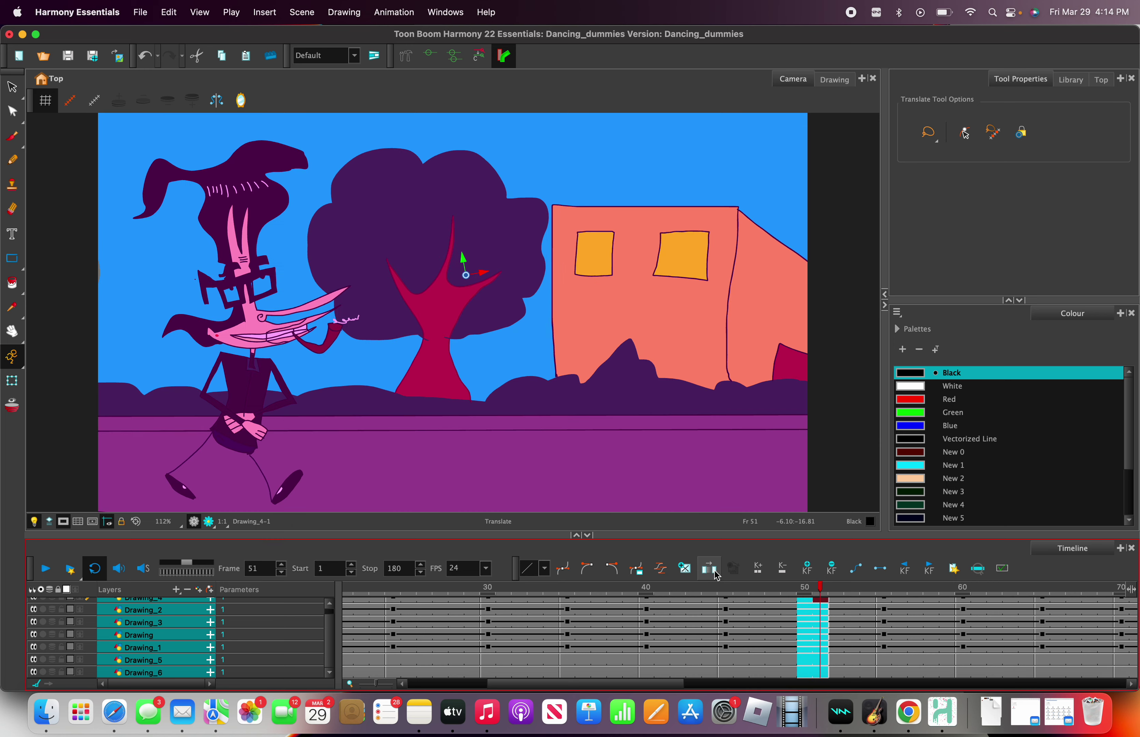
pyautogui.moveTo(757, 590); pyautogui.dragTo(157, 604)
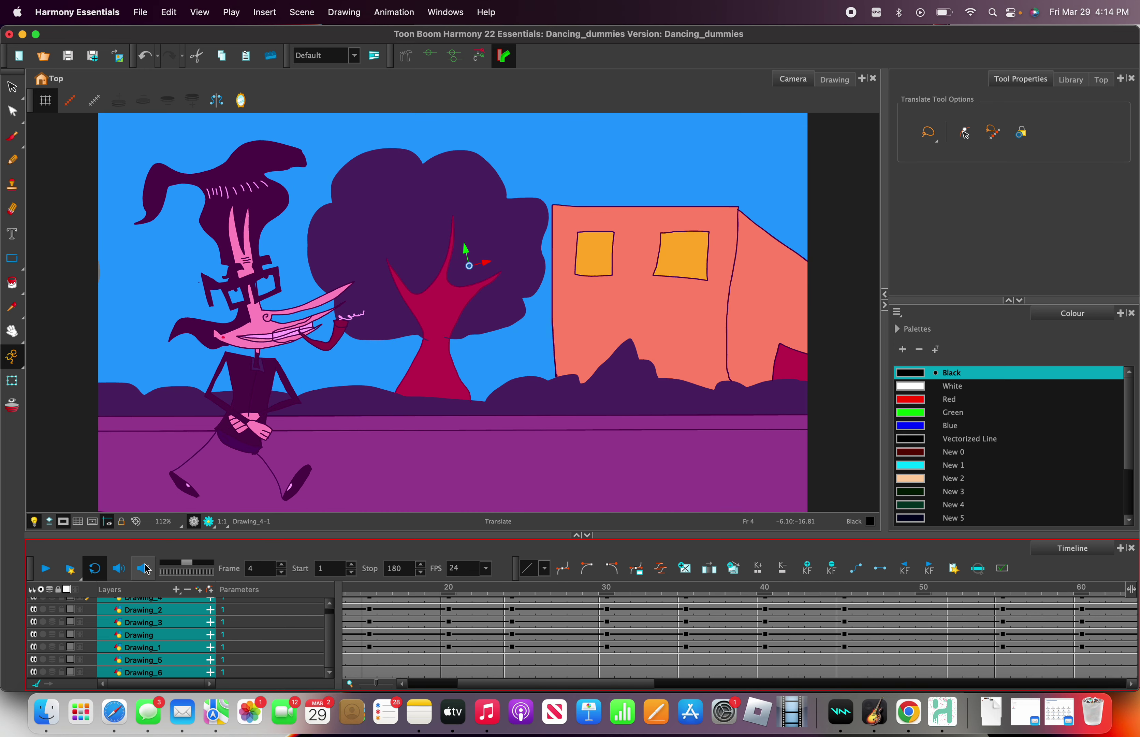
# Add a new drawing layer above the character layers
pyautogui.click(179, 593)
pyautogui.click(211, 623)
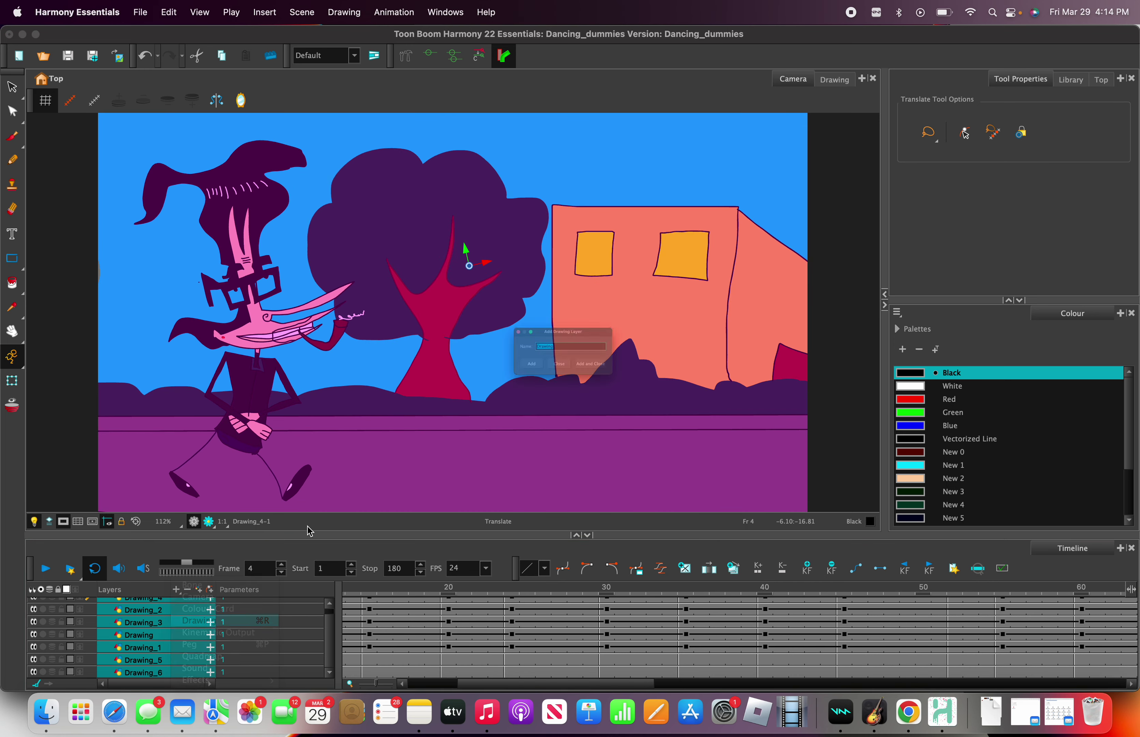
pyautogui.click(469, 310)
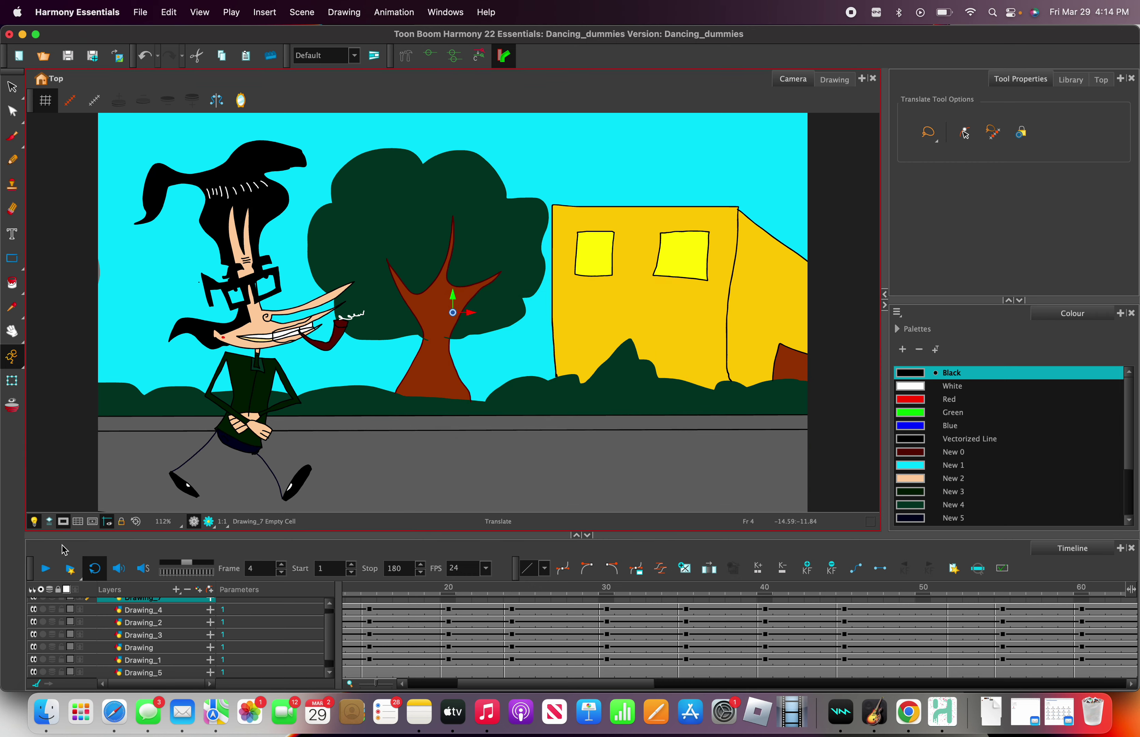
# Play the scene through to check the transitions and start another rendered preview
pyautogui.click(45, 574)
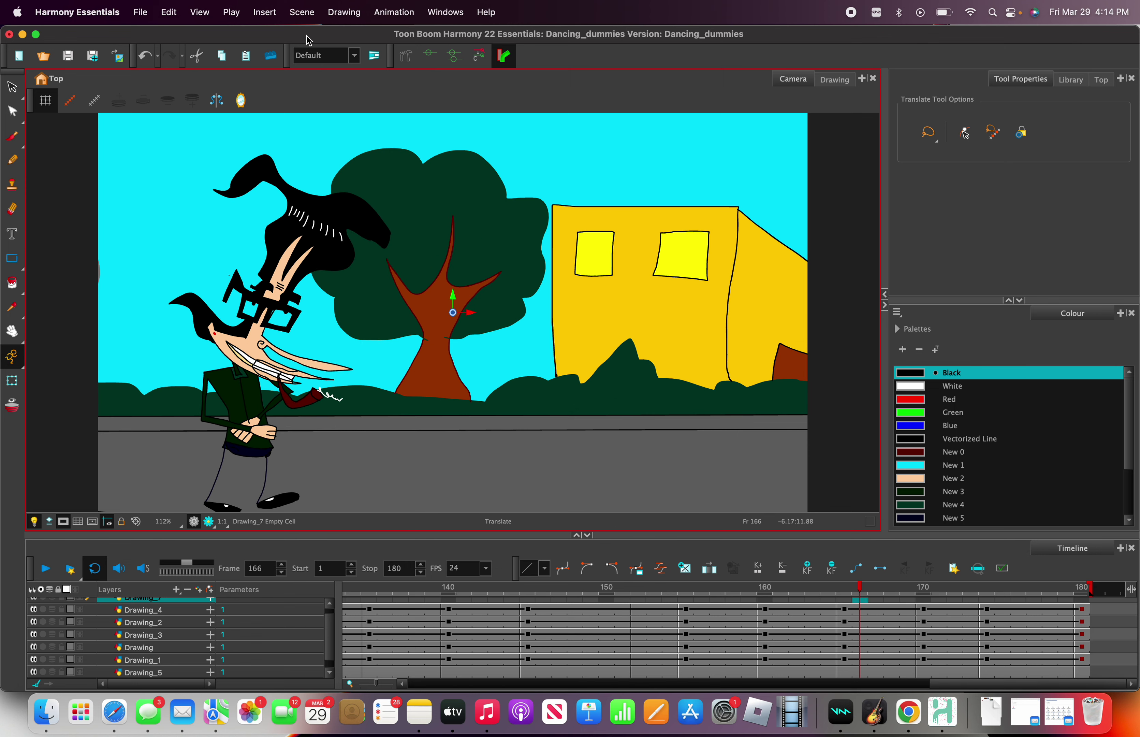
pyautogui.click(231, 12)
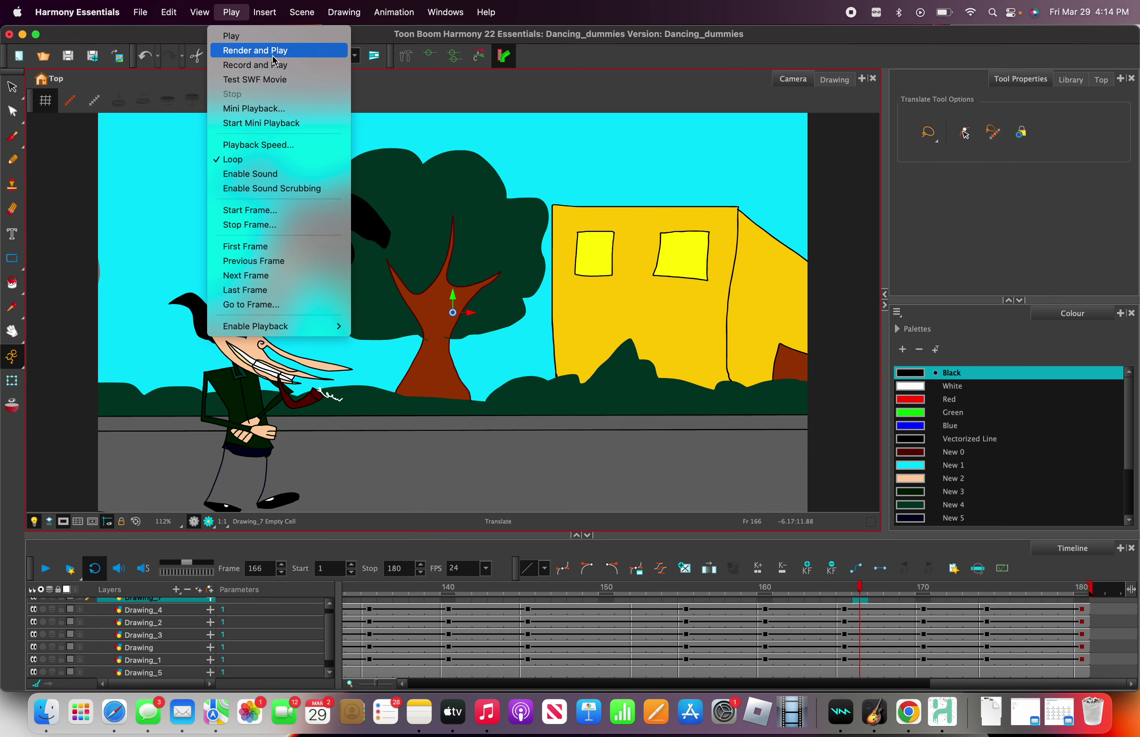